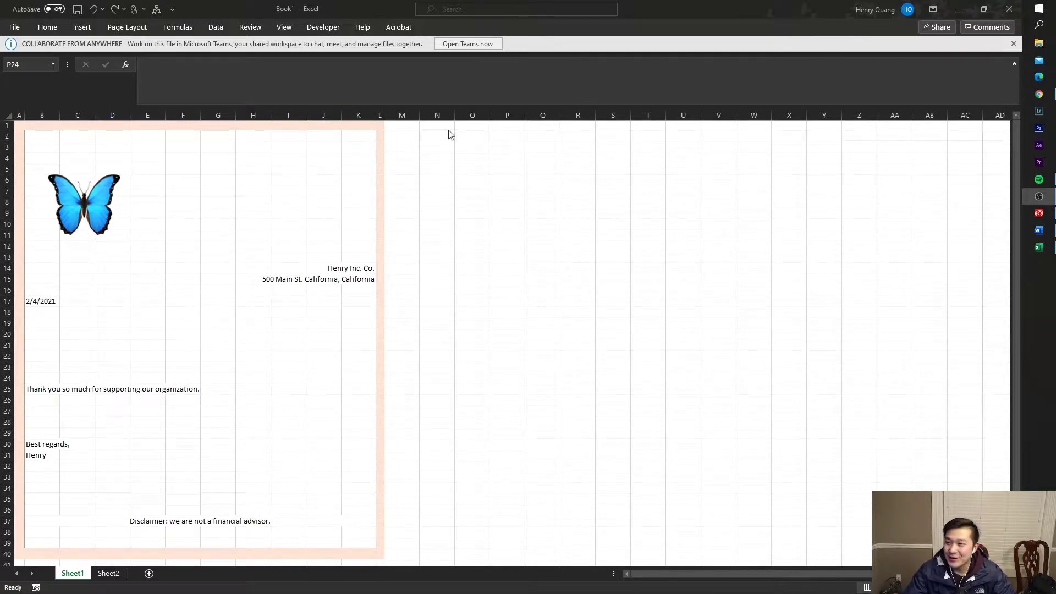
- Review the letter layout in Book1 and undo the column A widening
left_click(527, 203)
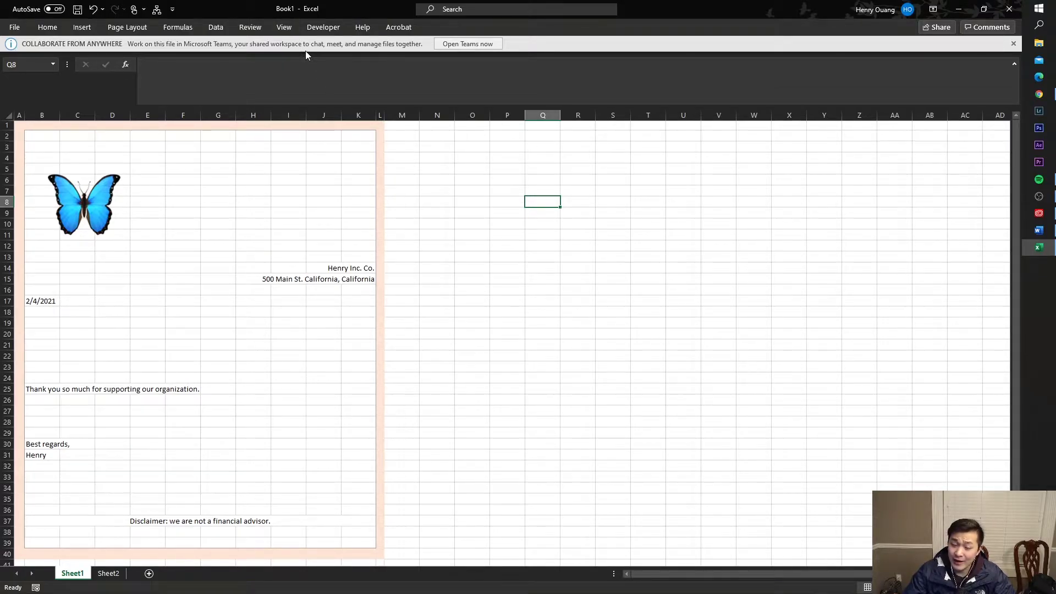
left_click(333, 165)
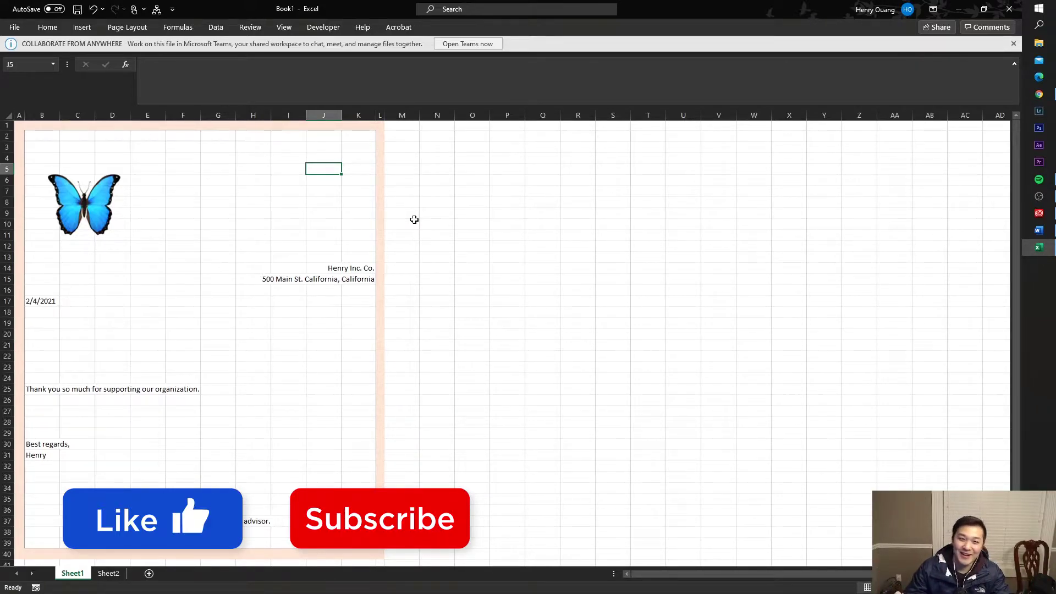
left_click(398, 203)
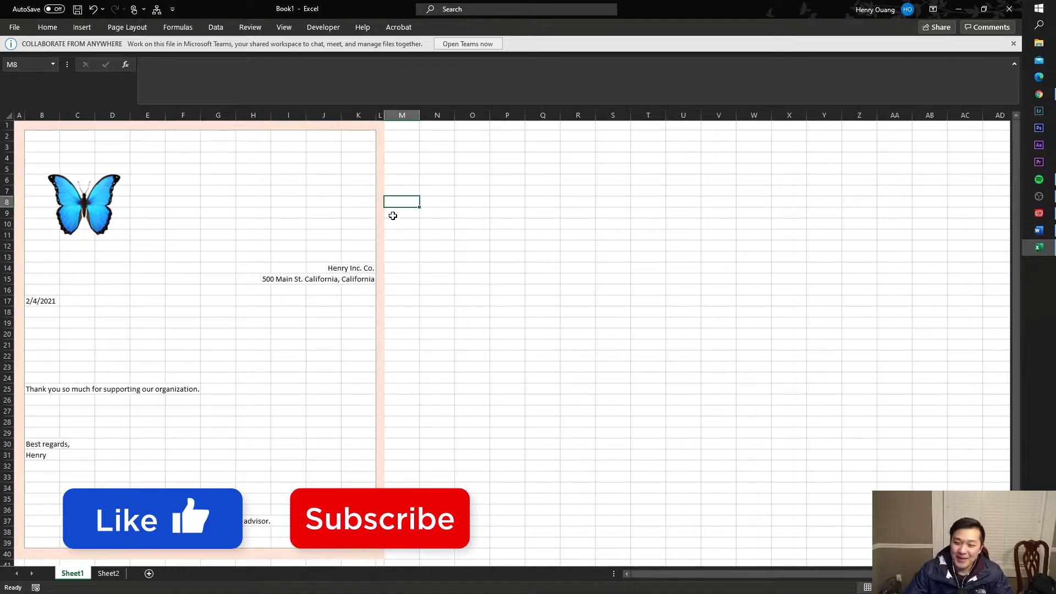
left_click(367, 244)
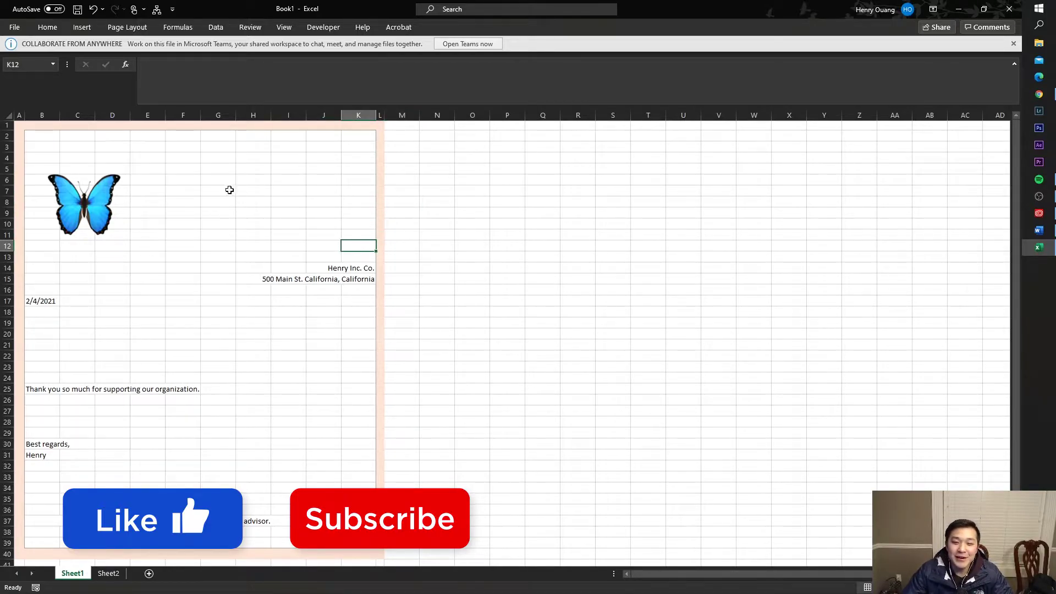
left_click(209, 213)
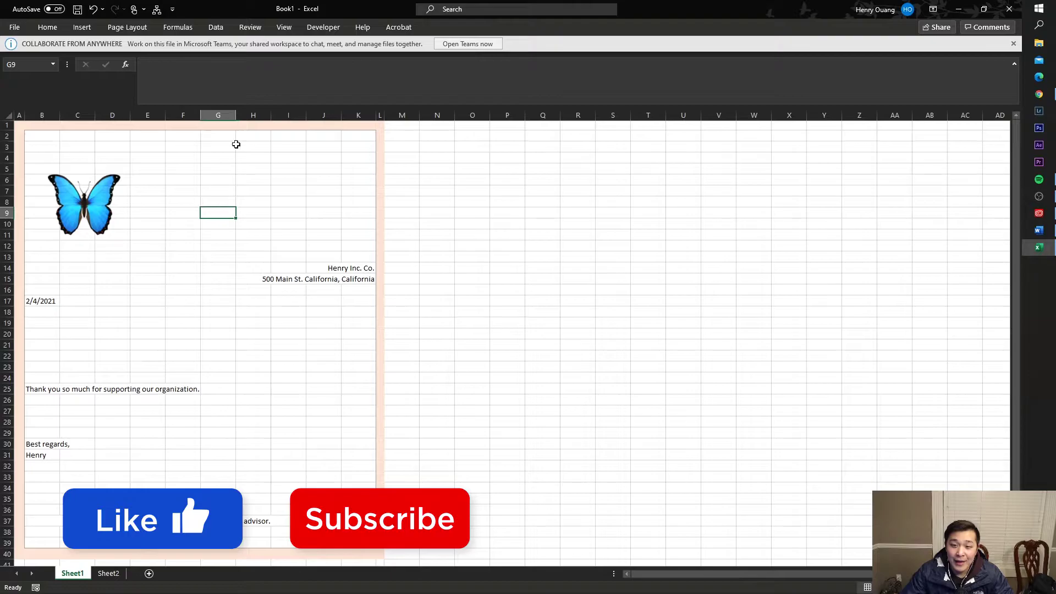
left_click(241, 243)
left_click(401, 510)
left_click_drag(382, 553, 64, 110)
left_click(116, 158)
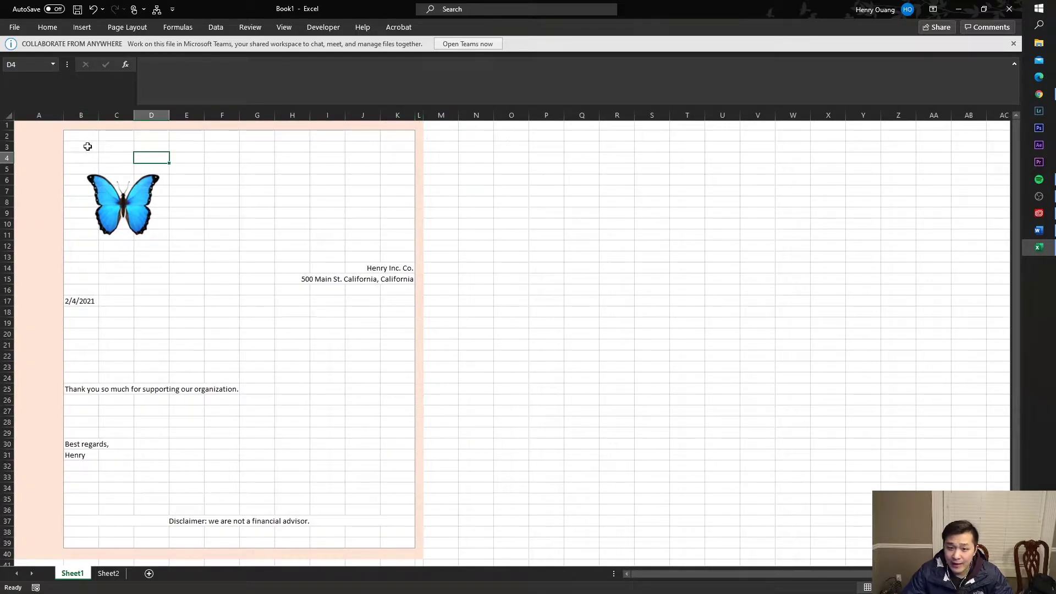
key("ctrl+z")
- Start a new blank workbook
right_click(1039, 247)
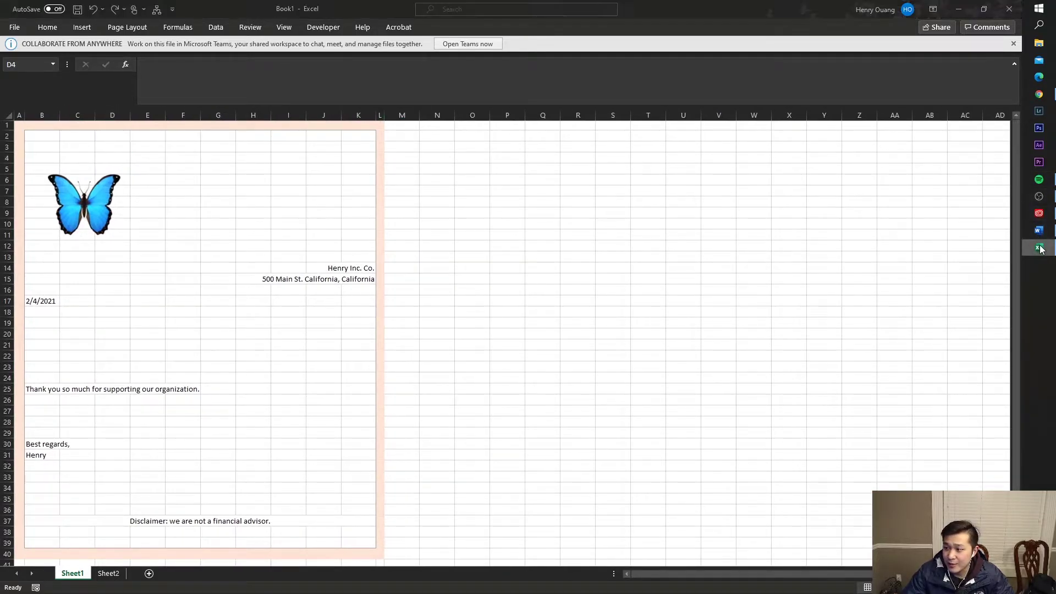
key("Escape")
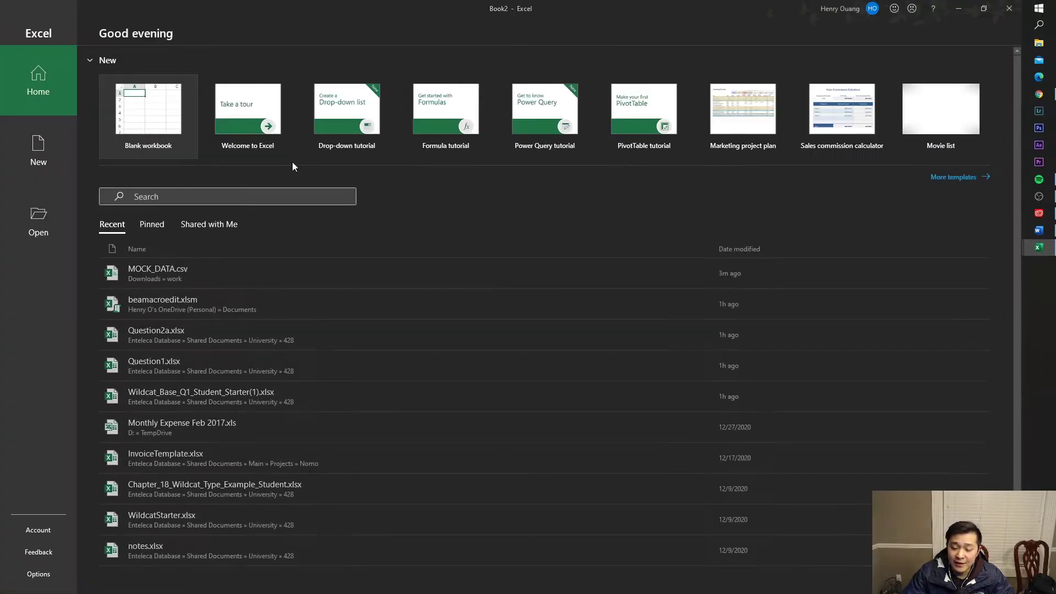
left_click(190, 128)
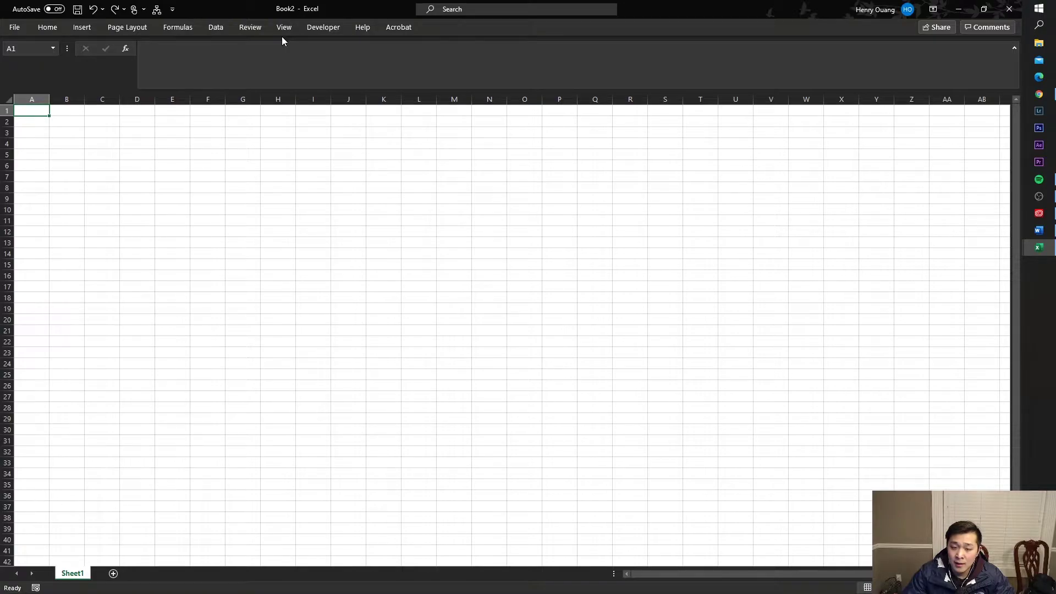
left_click(278, 165)
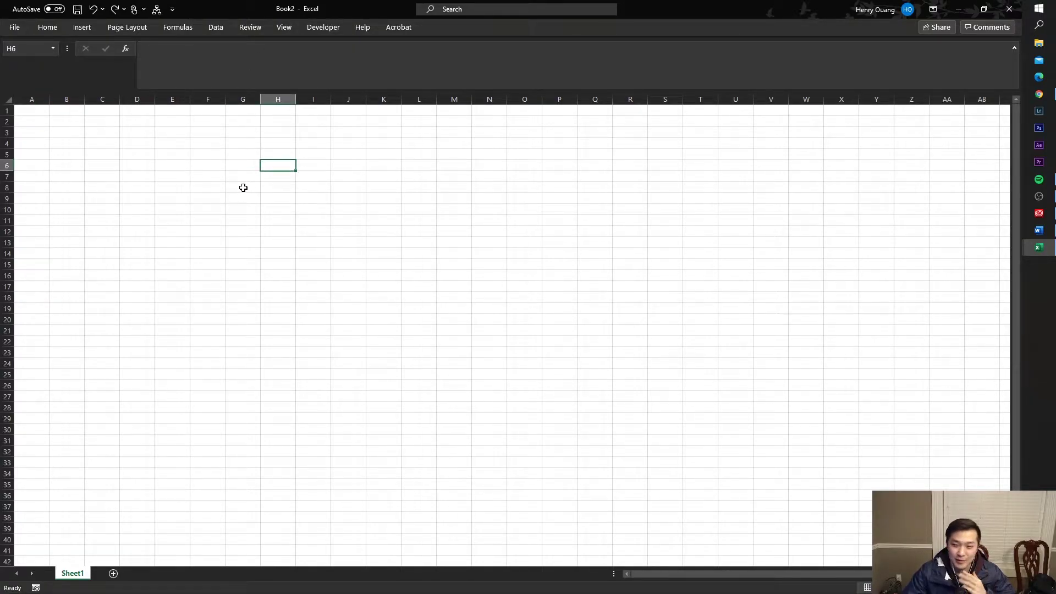
left_click_drag(44, 110, 573, 233)
left_click(481, 286)
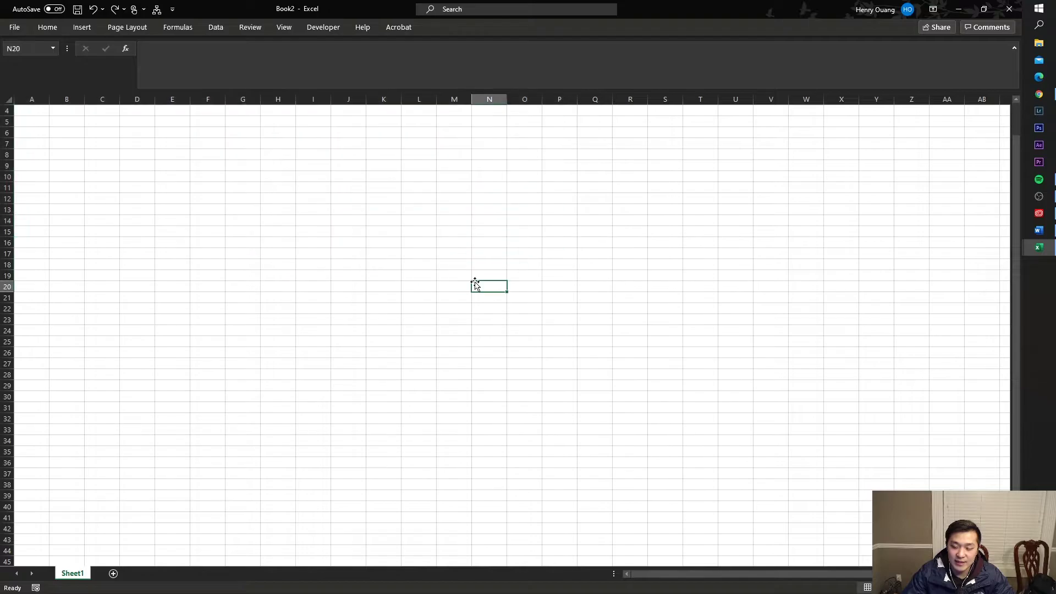
- Narrow column A to a margin and make column J narrower
left_click_drag(49, 99, 28, 100)
left_click(137, 119)
left_click_drag(346, 99, 327, 100)
left_click(318, 121)
left_click_drag(24, 110, 22, 300)
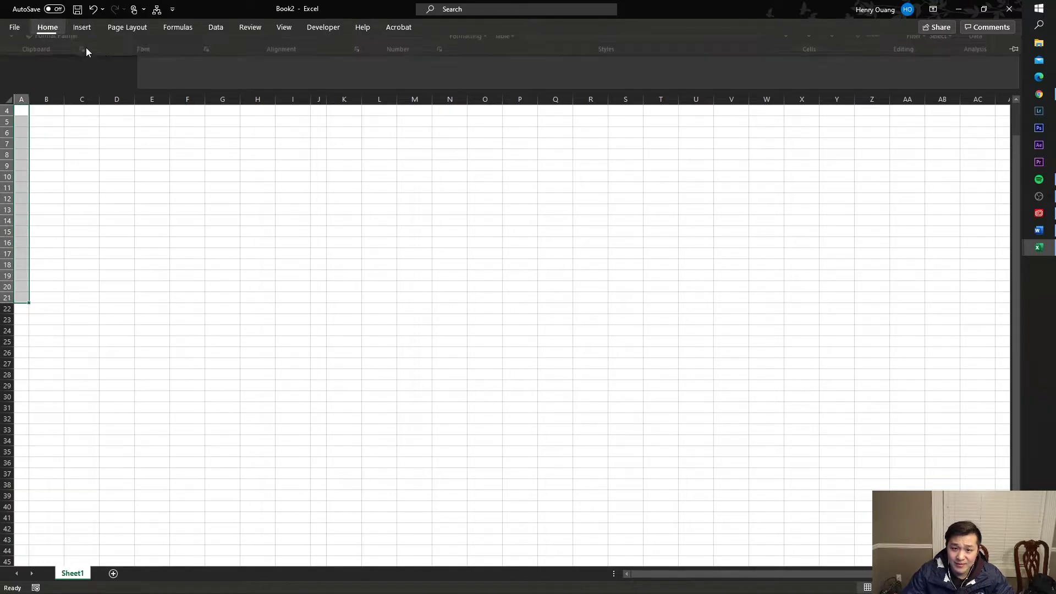
- Insert butterfly.png from Documents and place it around C8:D12
left_click(48, 27)
left_click(82, 27)
left_click(128, 58)
left_click(154, 102)
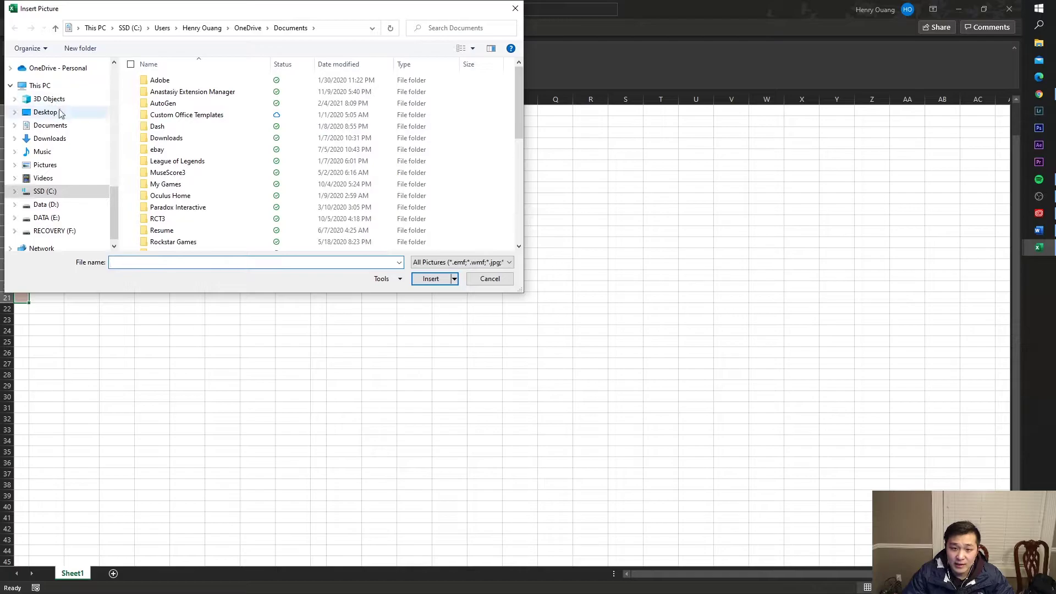
left_click(50, 125)
double_click(342, 215)
left_click_drag(47, 137, 103, 172)
left_click(144, 221)
- Type sample text 'sadf' in B20 and 'ajsdlfjlaskdj' in C26, then shrink the window
left_click(44, 287)
type("sadf")
left_click(62, 330)
left_click(93, 351)
type("ajsdlfjlaskdjf")
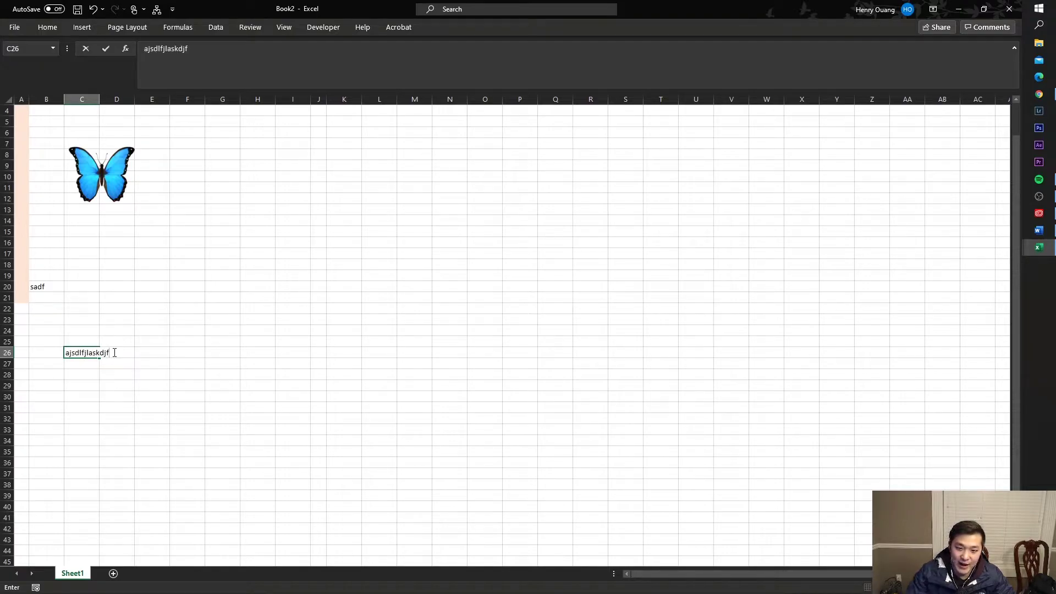
left_click(566, 342)
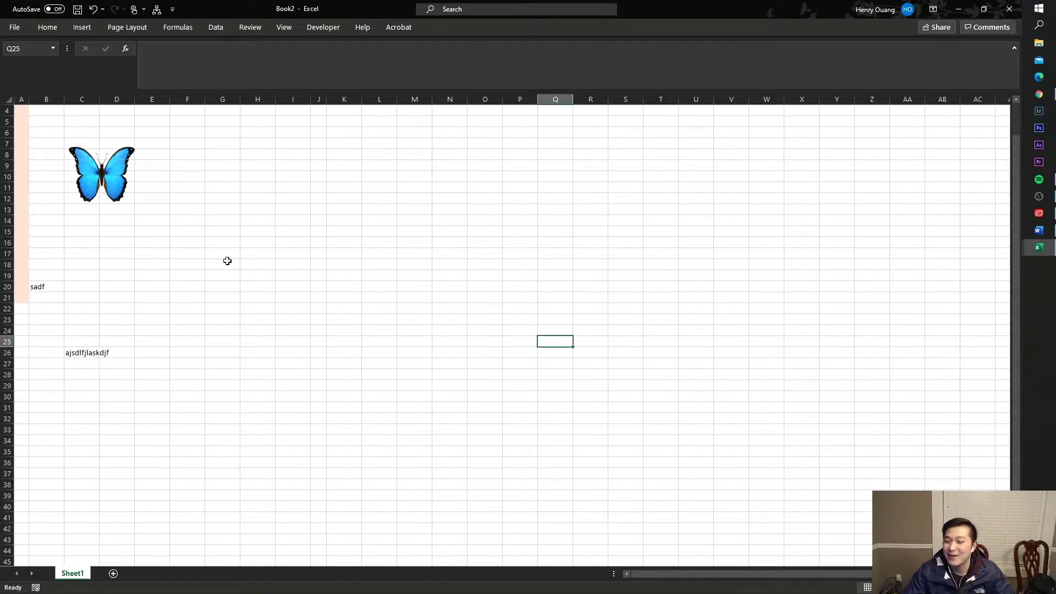
left_click(141, 242)
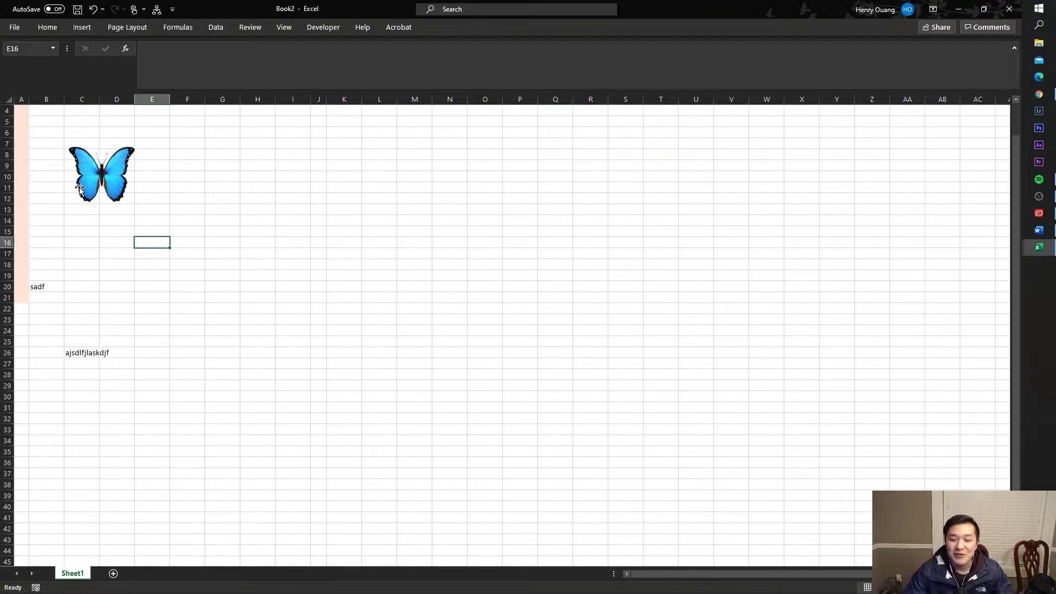
left_click_drag(316, 109, 312, 141)
left_click_drag(581, 2, 372, 242)
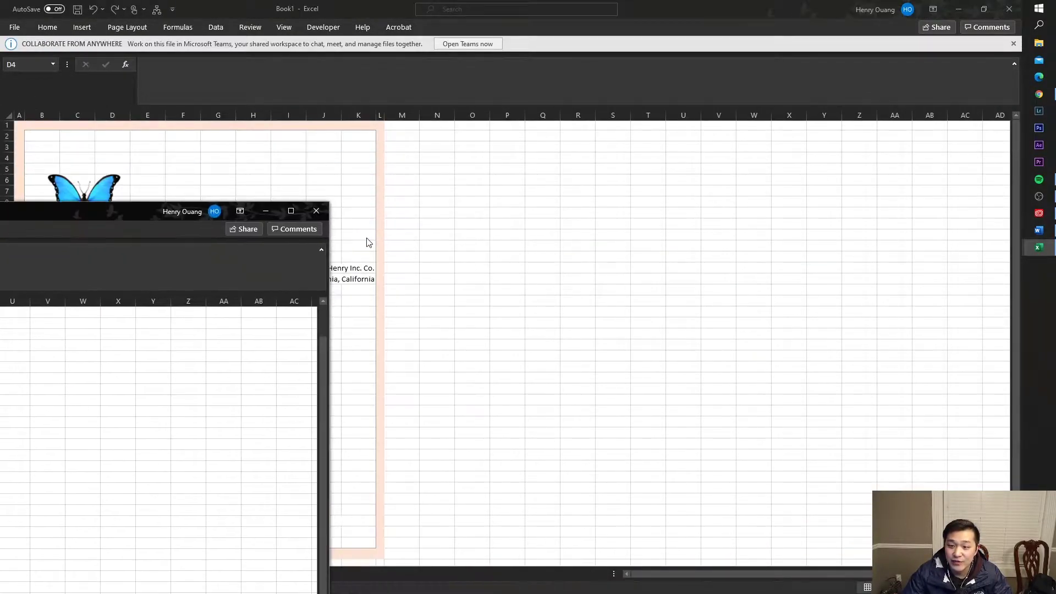
- Close the practice workbook and review the letter's butterfly, company name and address
left_click(316, 210)
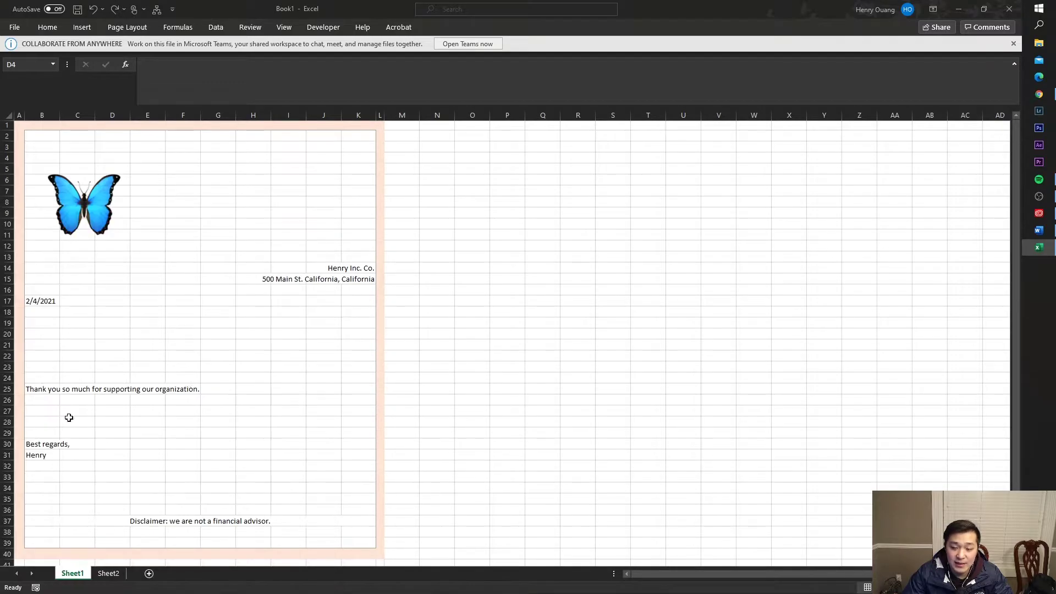
left_click(322, 256)
left_click(220, 203)
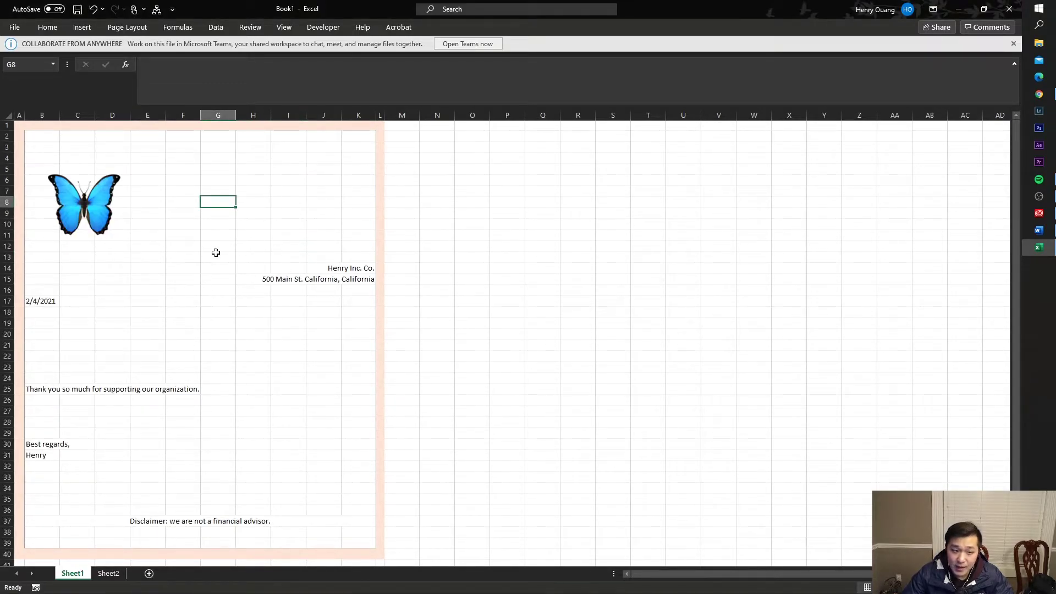
left_click(116, 228)
left_click(261, 247)
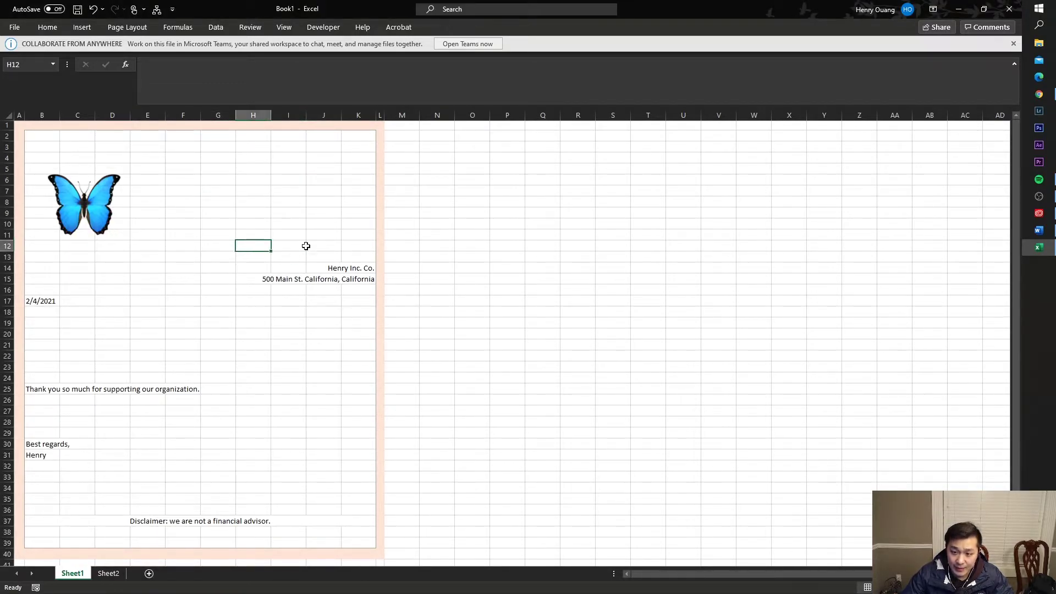
left_click(358, 265)
left_click(364, 280)
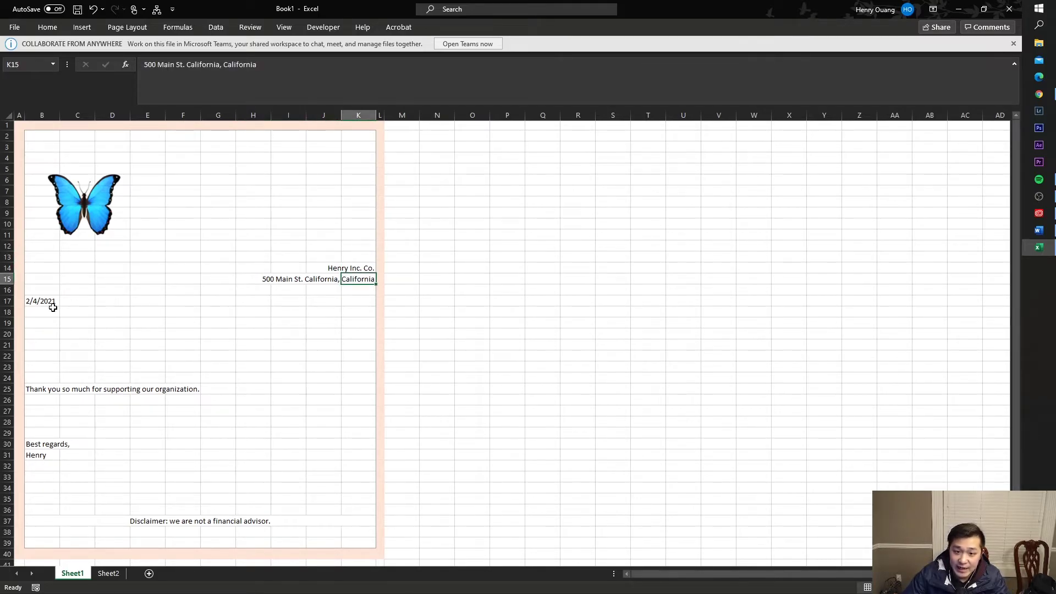
- Enter =TODAY() in B17, then replace it with the fixed date 2/4/2021
left_click(55, 304)
type("=TODAY()")
left_click(208, 74)
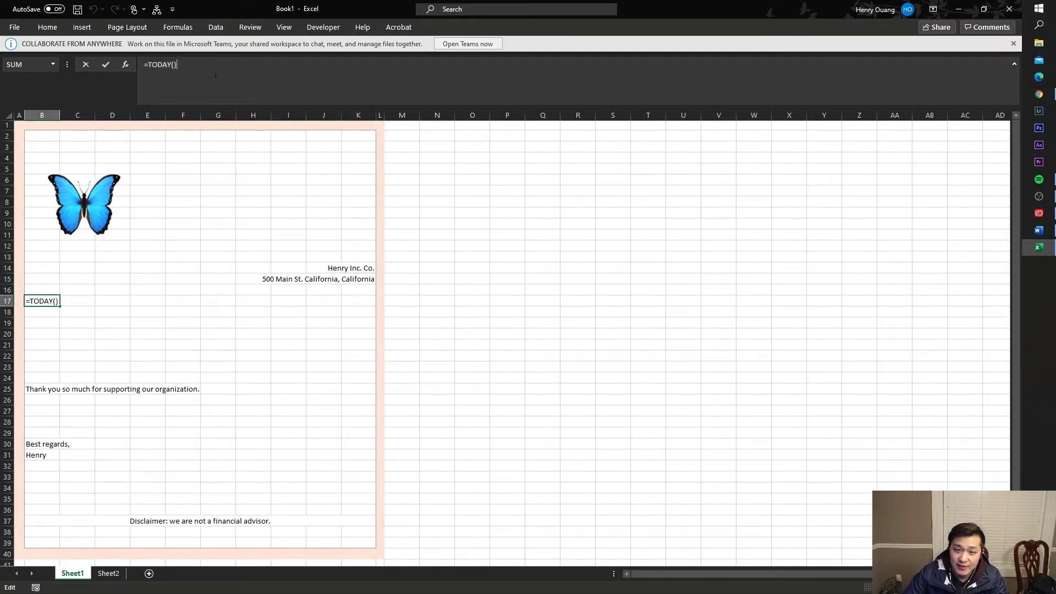
key("shift+F3")
key("Return")
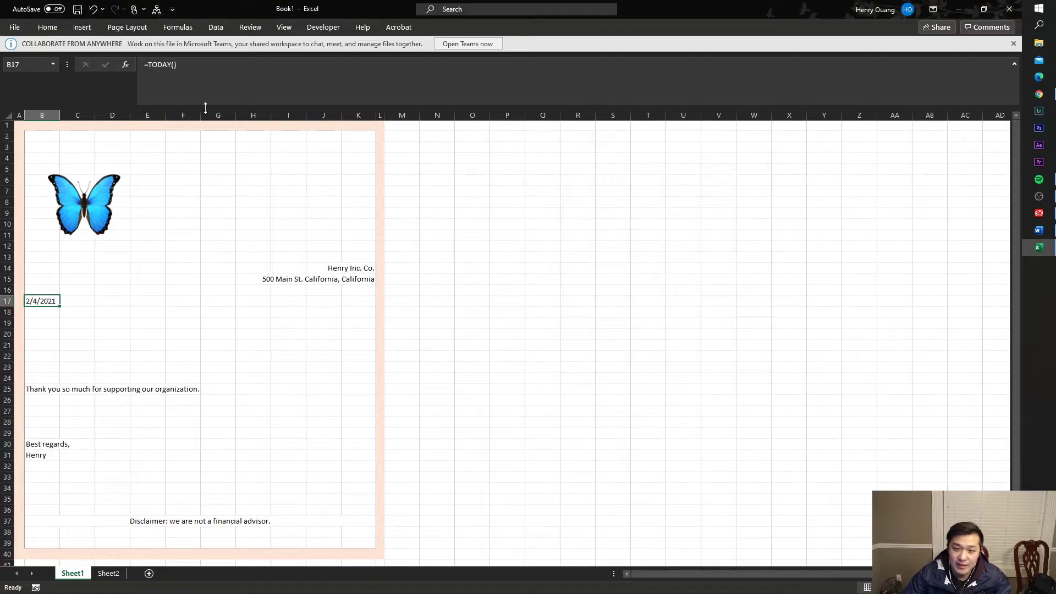
key("BackSpace")
type("2/4/2021")
key("Return")
key("Up")
key("Down")
key("Down")
key("Down")
key("Down")
key("Down")
key("Down")
key("Down")
key("Down")
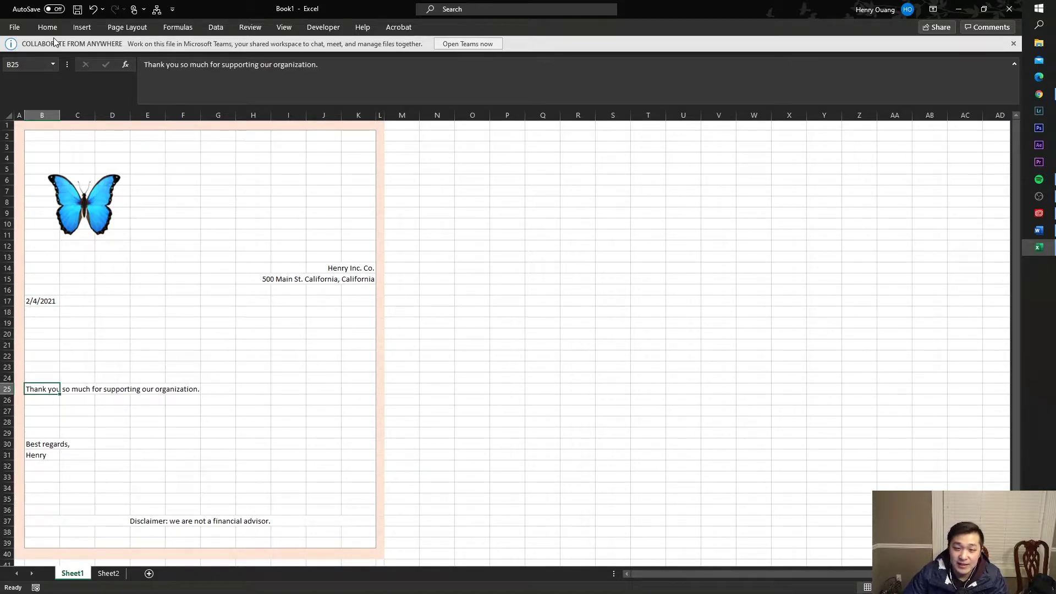
- Check the sign-off rows B30:B32, leaving the disclaimer at row 37
left_click(87, 409)
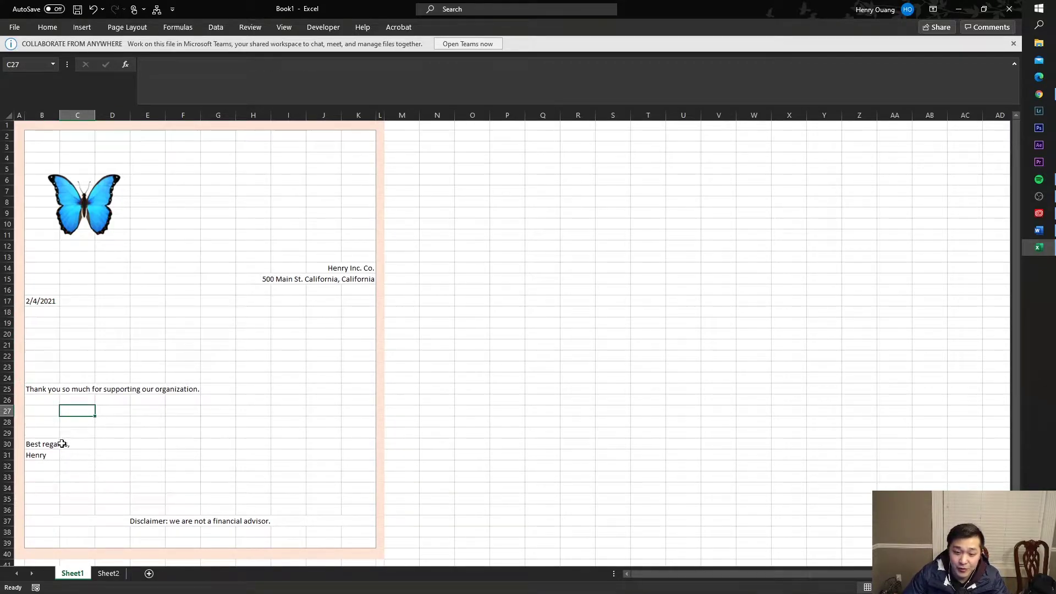
left_click_drag(62, 443, 52, 464)
left_click(52, 464)
left_click_drag(159, 520, 228, 514)
left_click(260, 495)
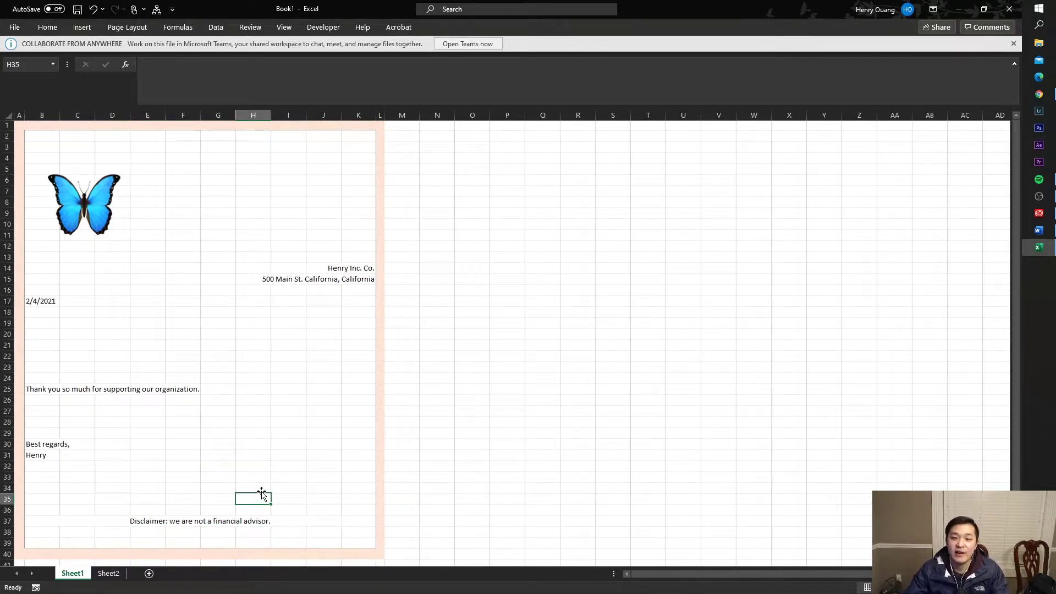
left_click(391, 246)
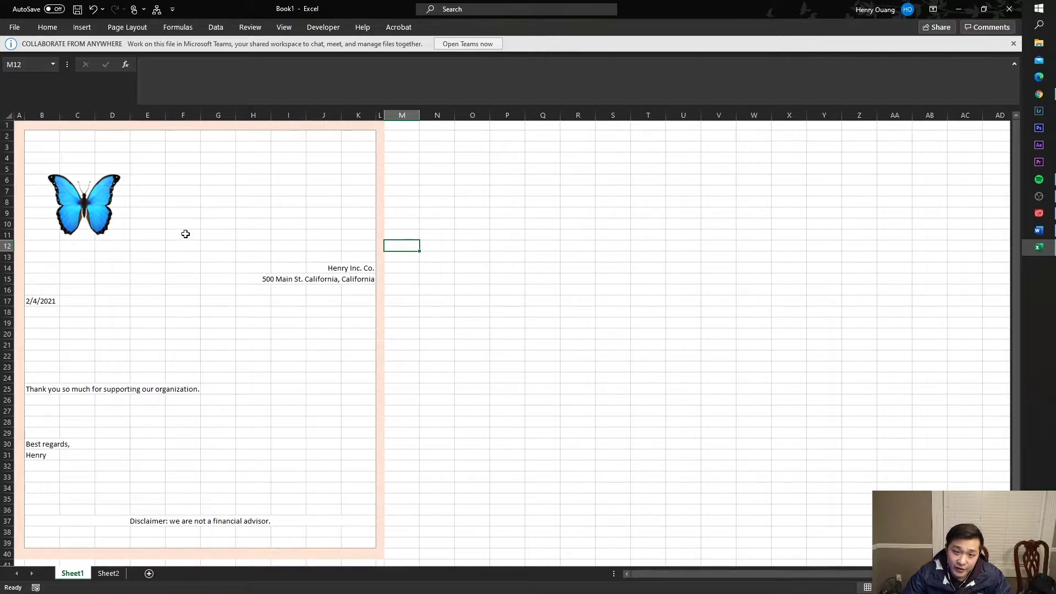
- Glance at the Save As page, then return to the letter worksheet
left_click(15, 27)
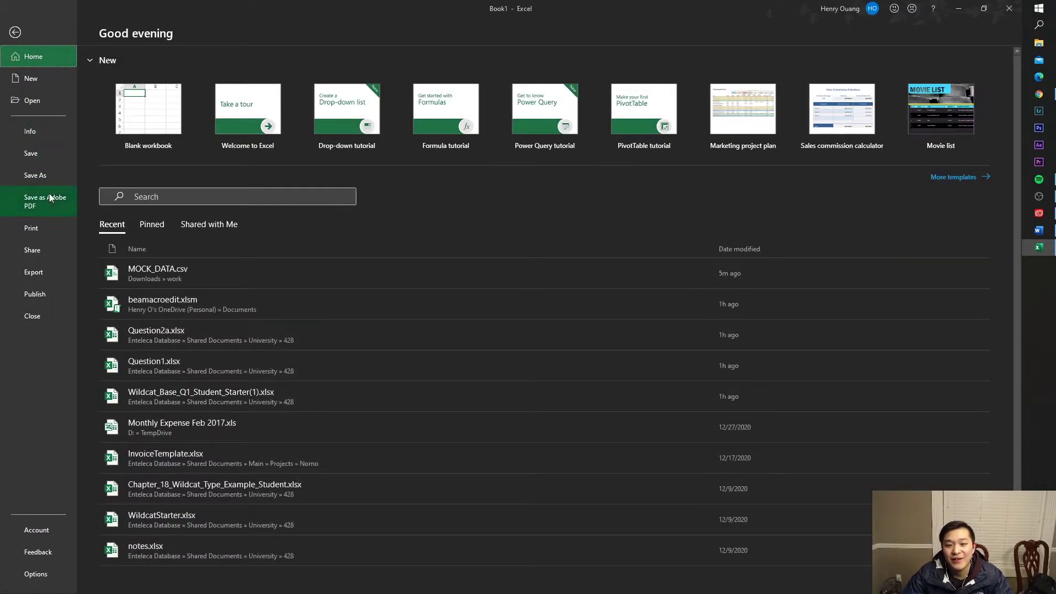
left_click(47, 181)
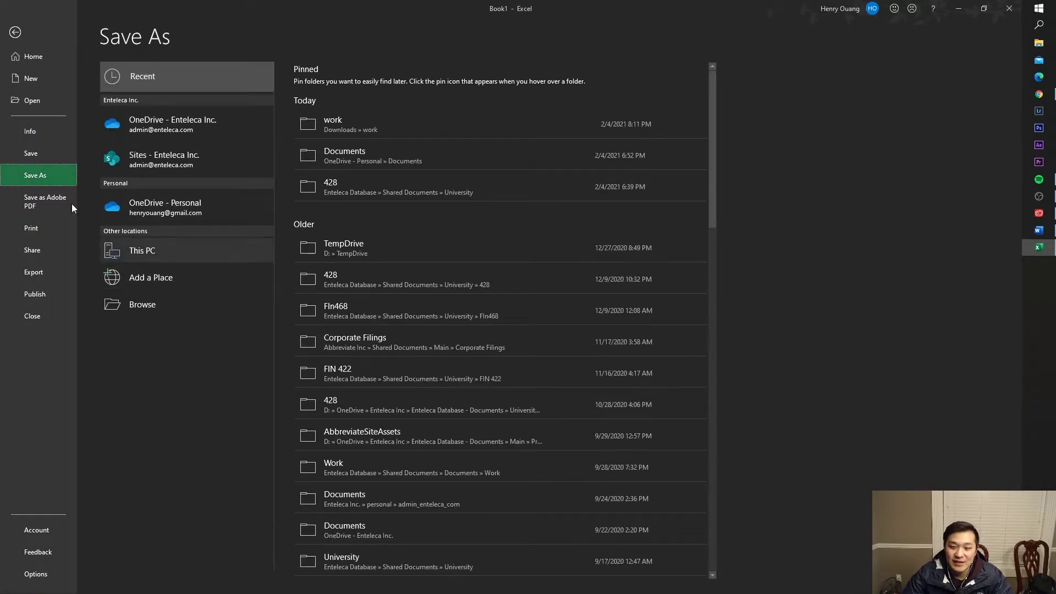
left_click(15, 32)
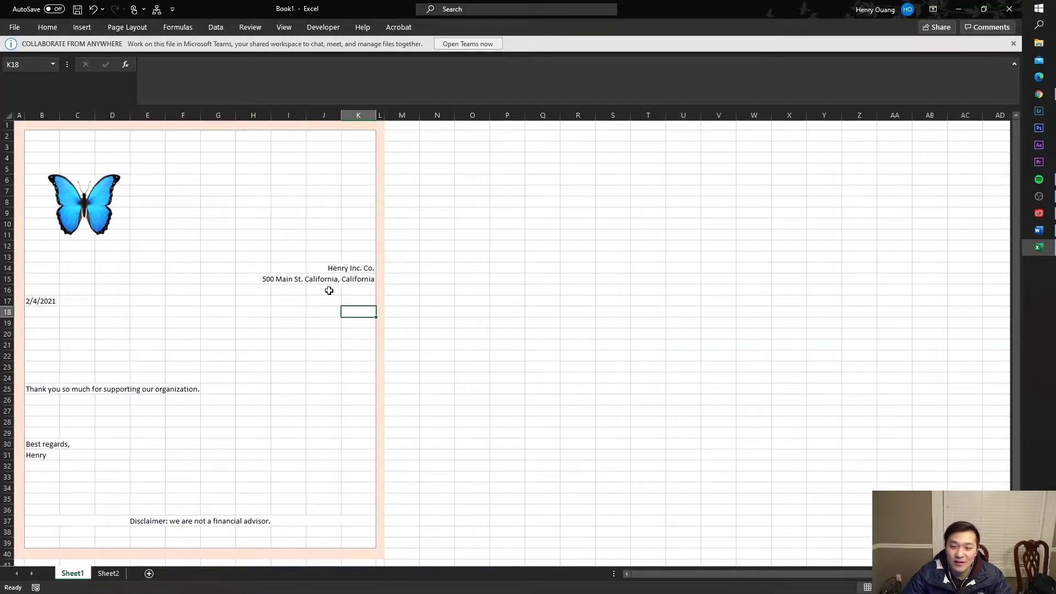
left_click(357, 290)
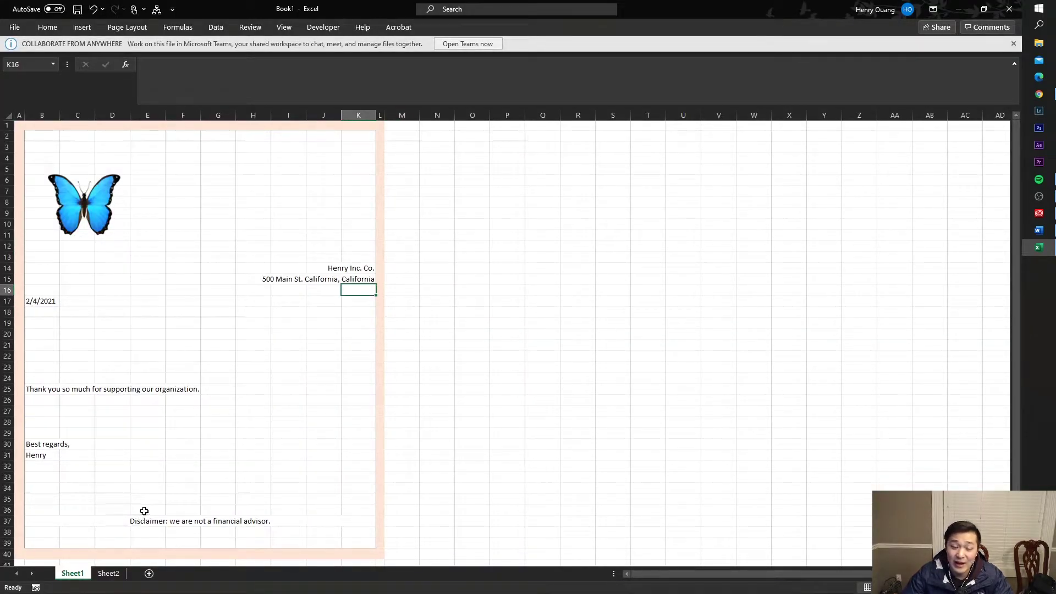
- Put a sample recipient name in B18, shorten it to a placeholder, then view Sheet2
left_click(52, 314)
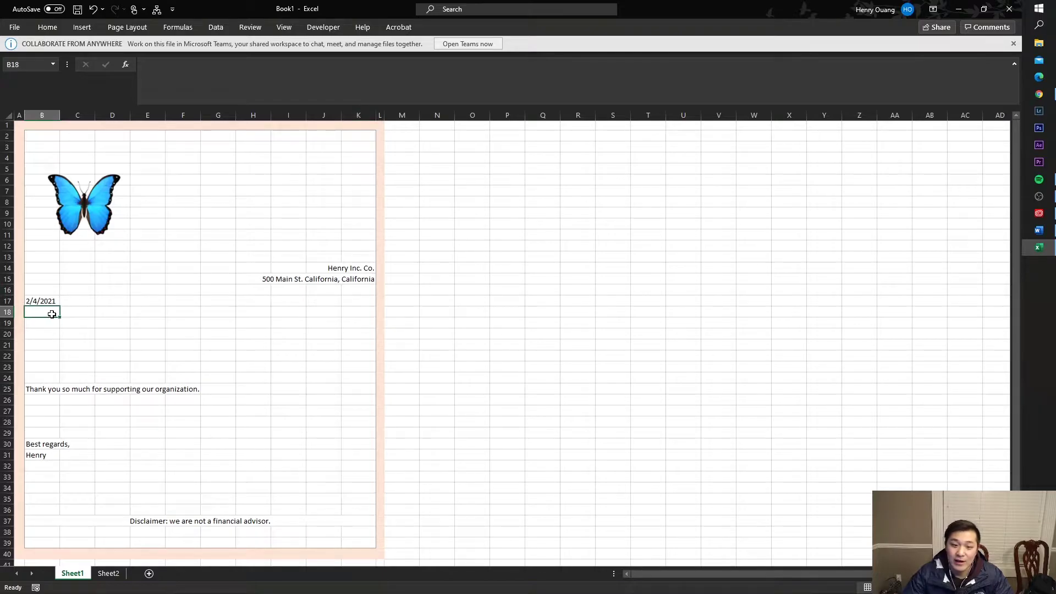
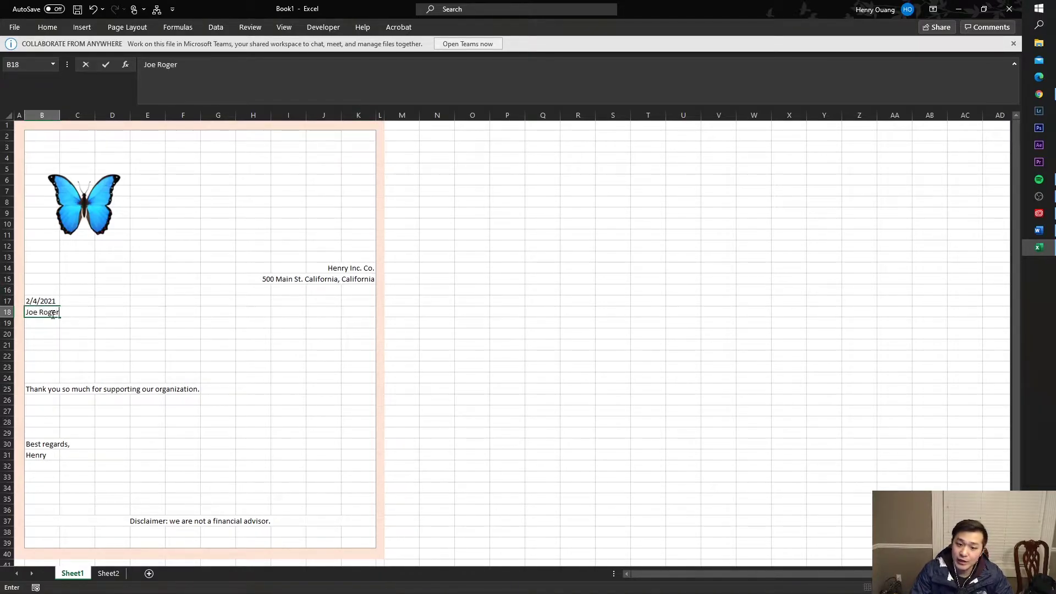
key("Return")
left_click(52, 314)
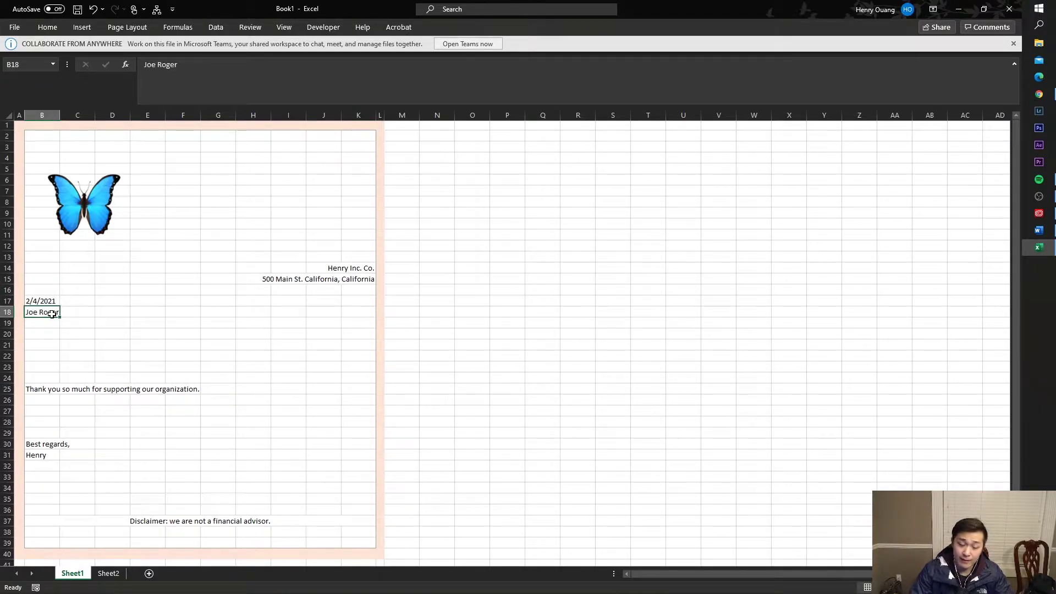
type("Mike")
key("ctrl+Return")
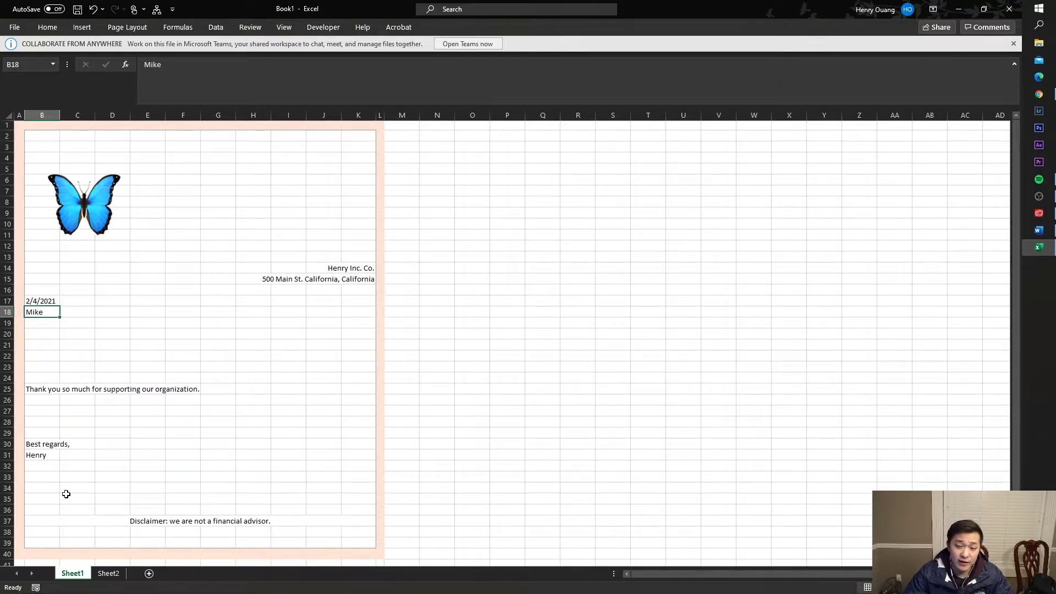
left_click(110, 574)
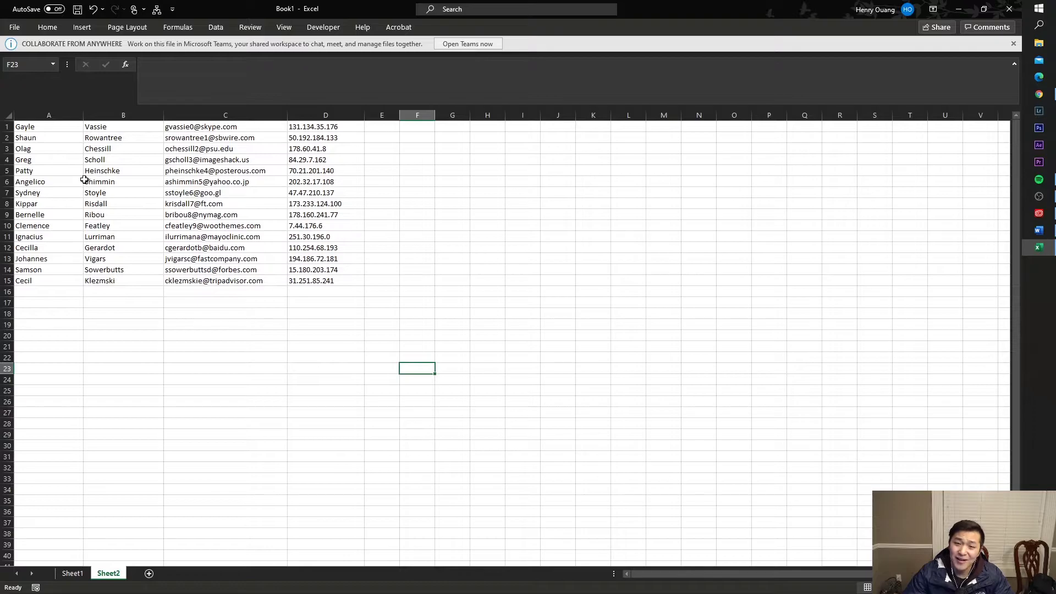
- Compare the letter with Sheet2 and select the contact table A1:D15
left_click(79, 574)
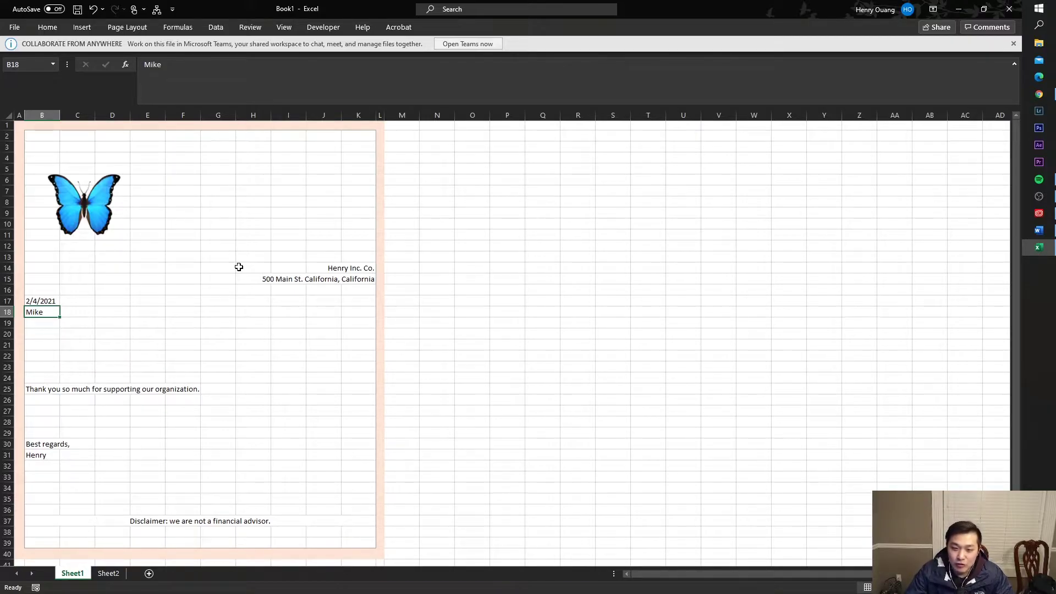
left_click(170, 344)
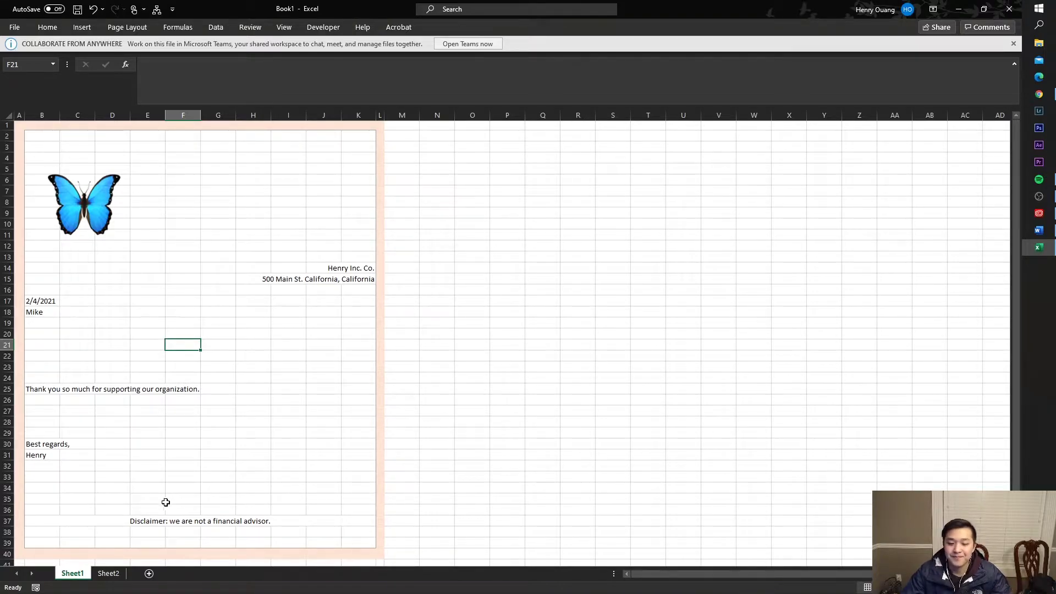
left_click(108, 573)
left_click(218, 365)
left_click(335, 287)
left_click_drag(336, 281, 344, 283)
left_click(65, 147)
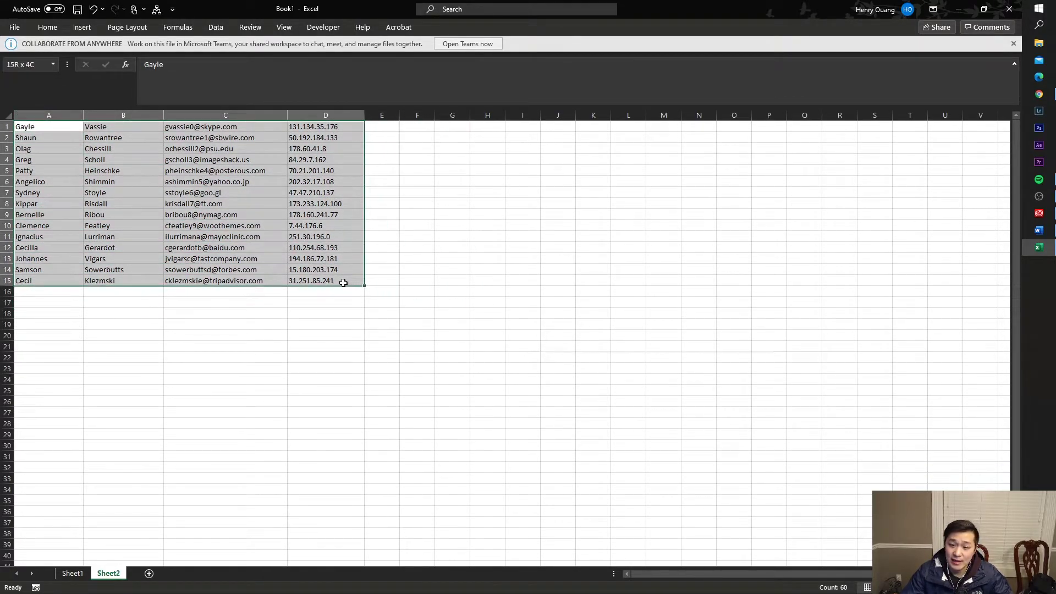
left_click(506, 268)
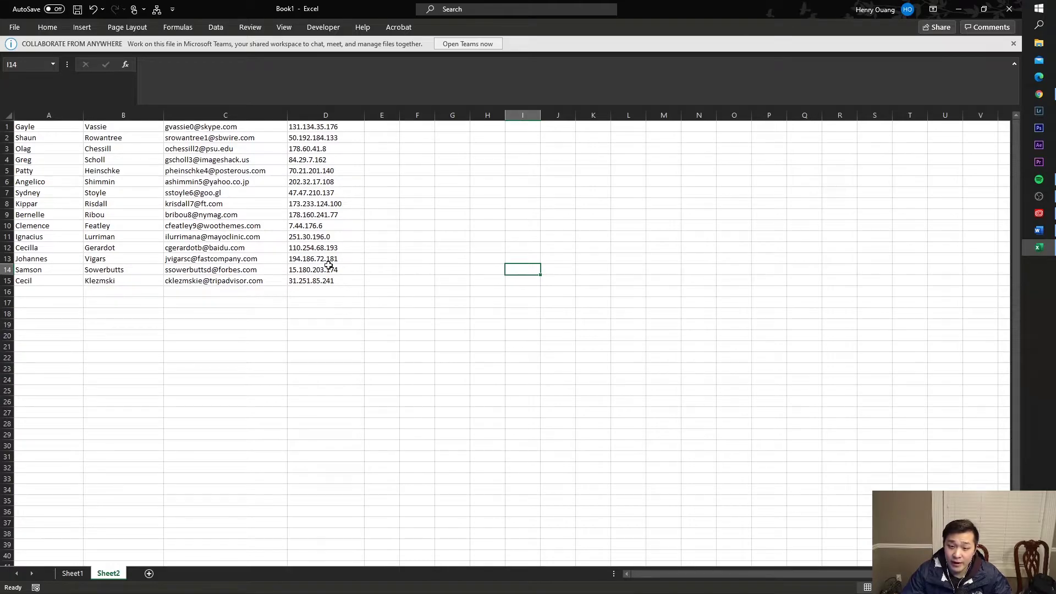
- Select records A6:D15 and fill them down to row 35
left_click_drag(276, 227, 277, 122)
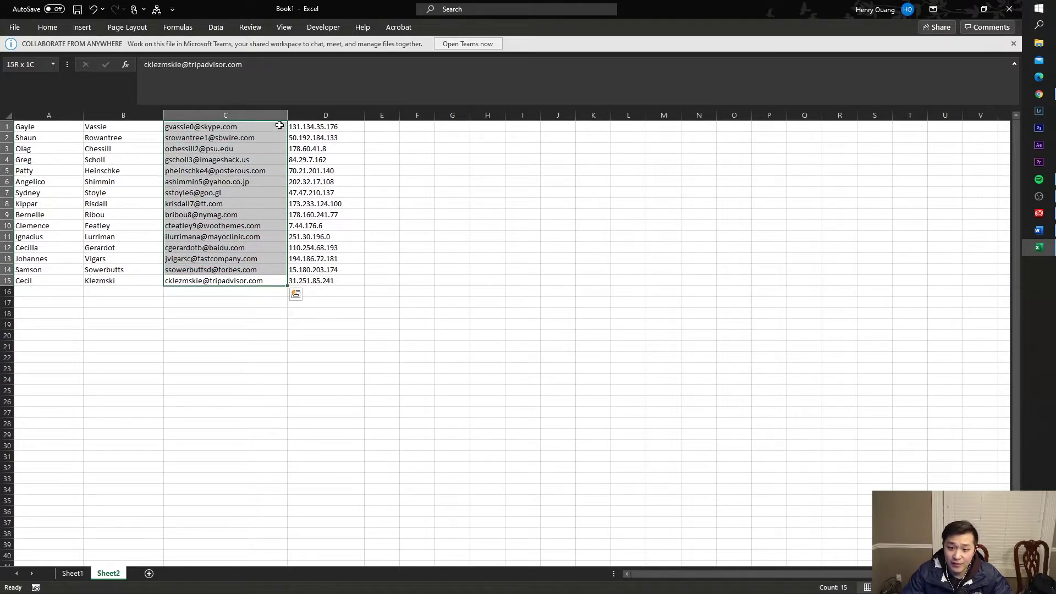
left_click(313, 216)
left_click(255, 270)
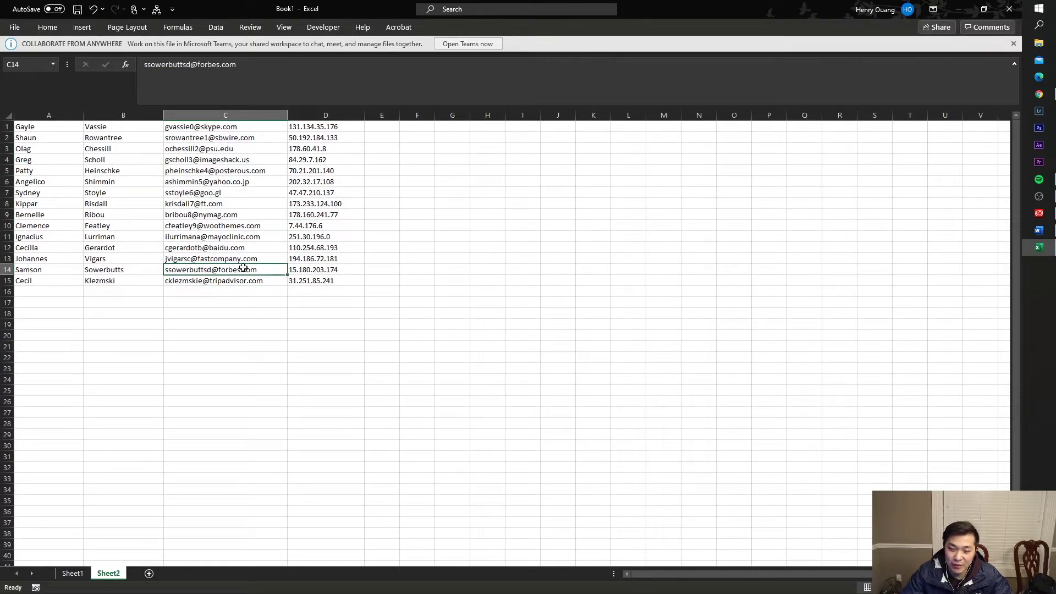
left_click(307, 269)
left_click_drag(313, 279, 61, 114)
left_click(341, 227)
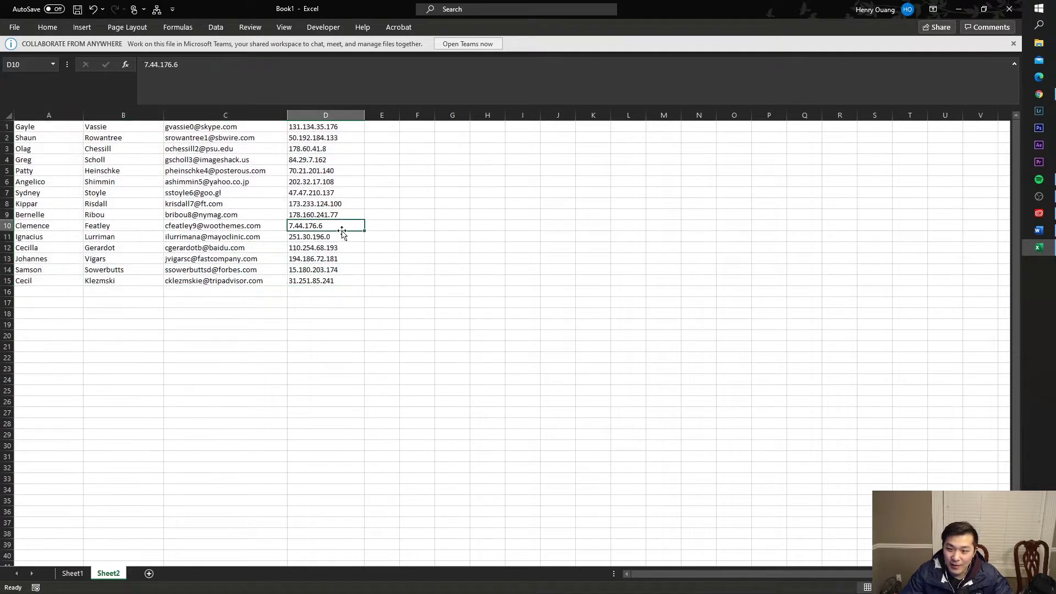
left_click_drag(341, 279, 44, 181)
left_click_drag(364, 286, 123, 489)
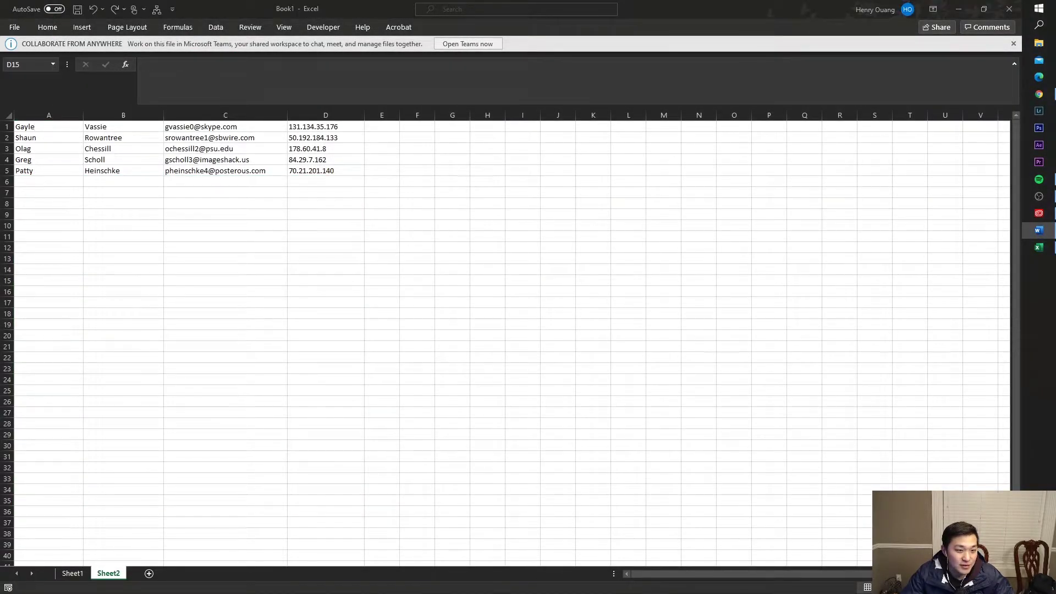
left_click(325, 225)
- Undo to restore the filled rows 6–35 and check the full table A1:D35
left_click_drag(318, 173, 52, 176)
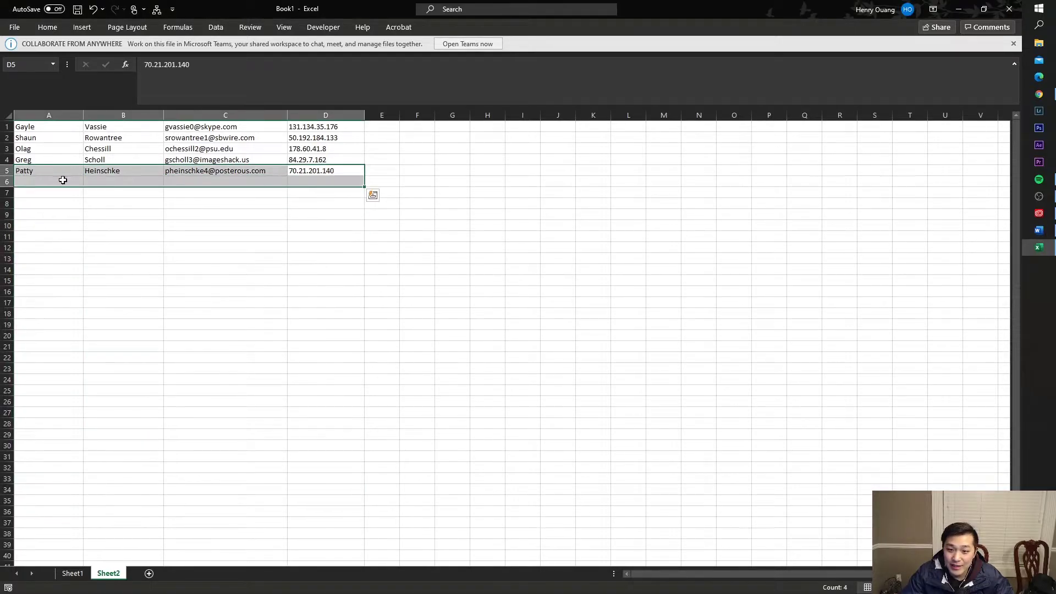
key("ctrl+z")
left_click(419, 234)
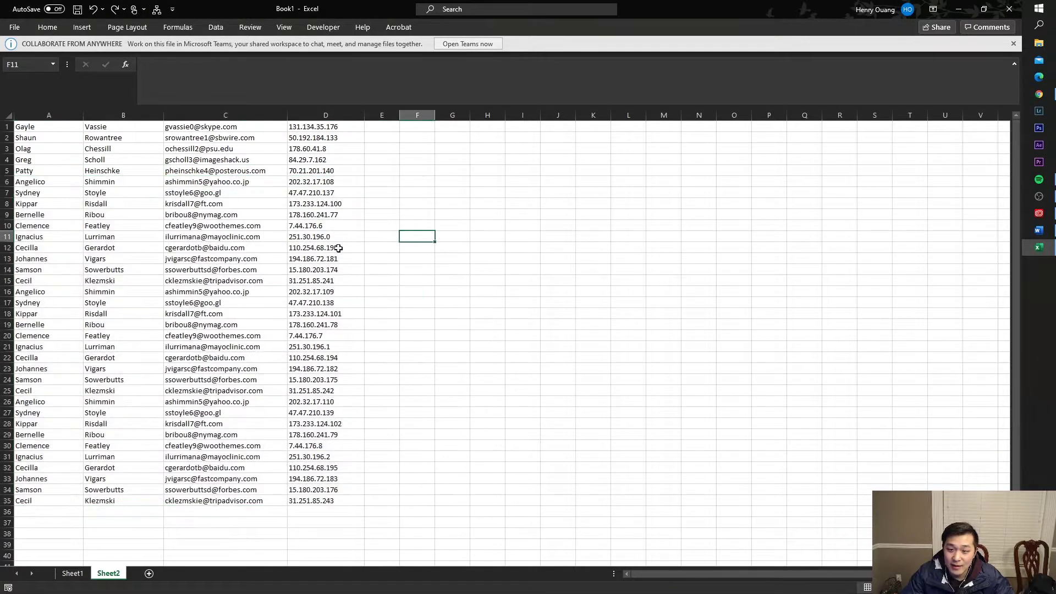
left_click_drag(334, 505, 19, 125)
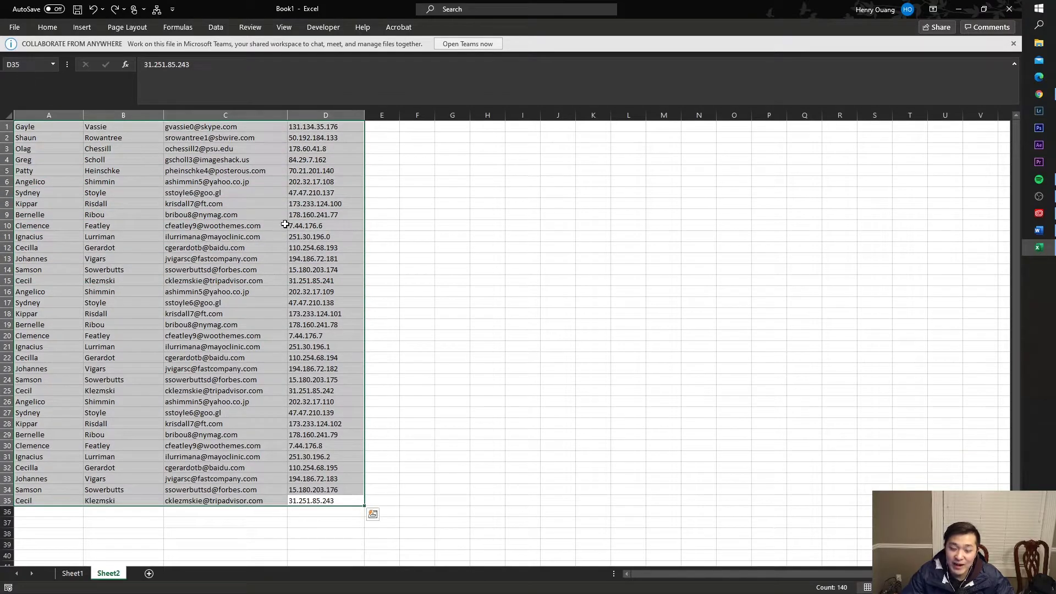
left_click(410, 304)
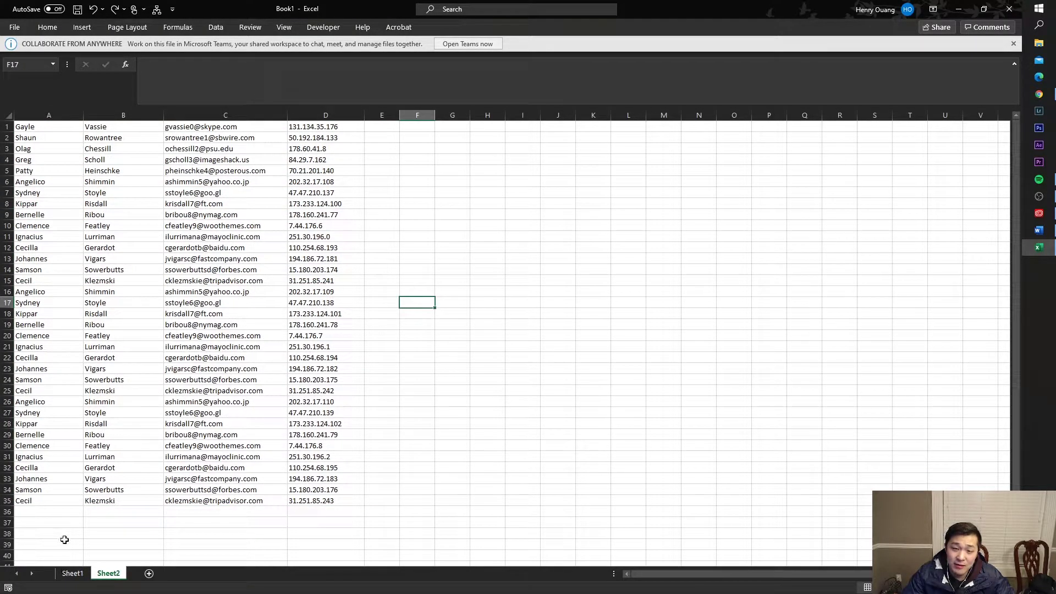
- Go back to the letter on Sheet1 and select the recipient name cell B18
left_click(50, 126)
left_click(114, 127)
left_click(168, 138)
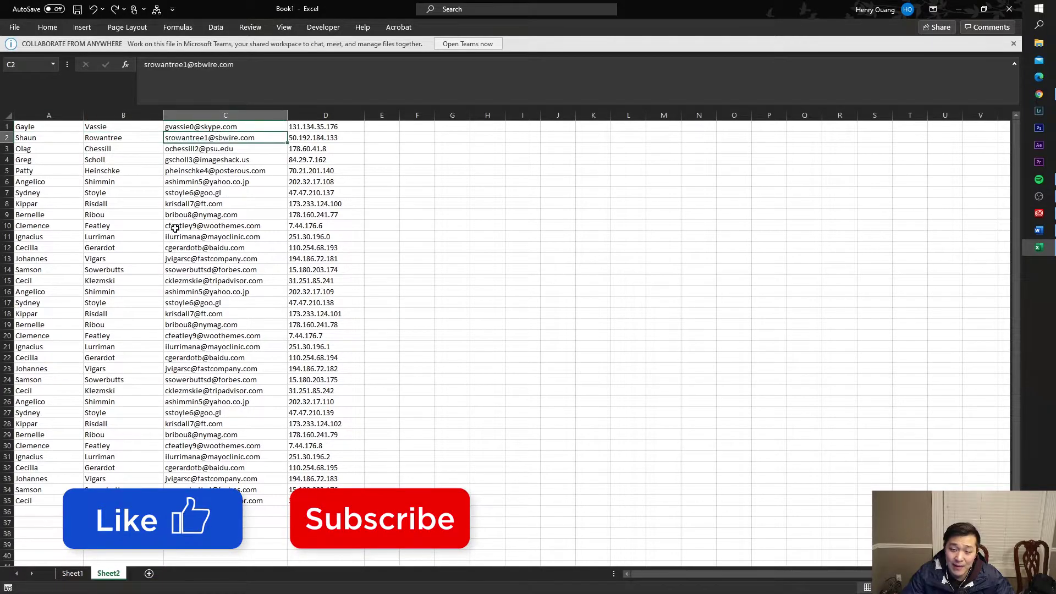
left_click(81, 574)
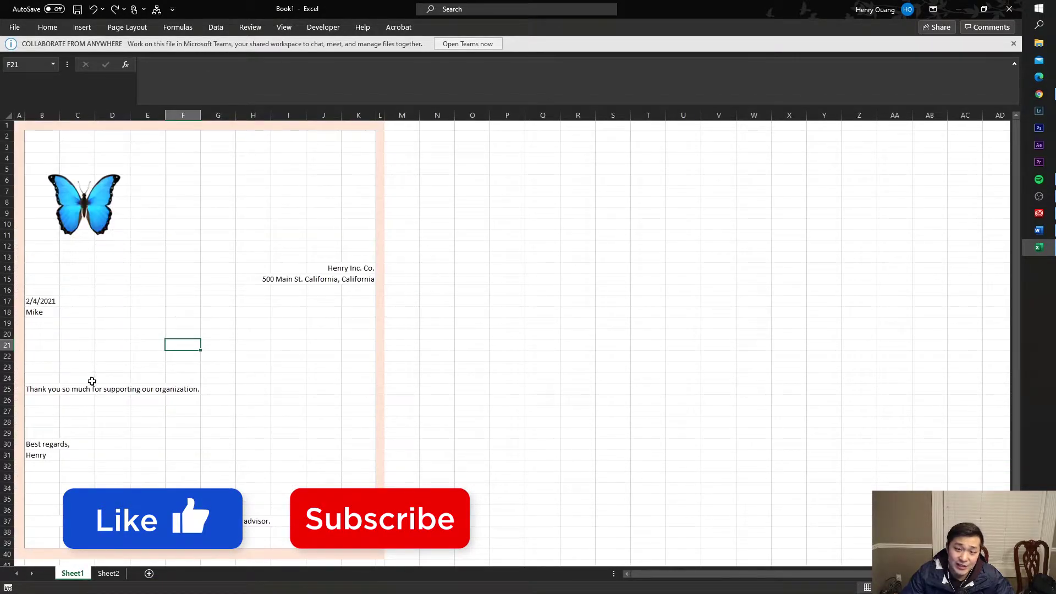
left_click(108, 573)
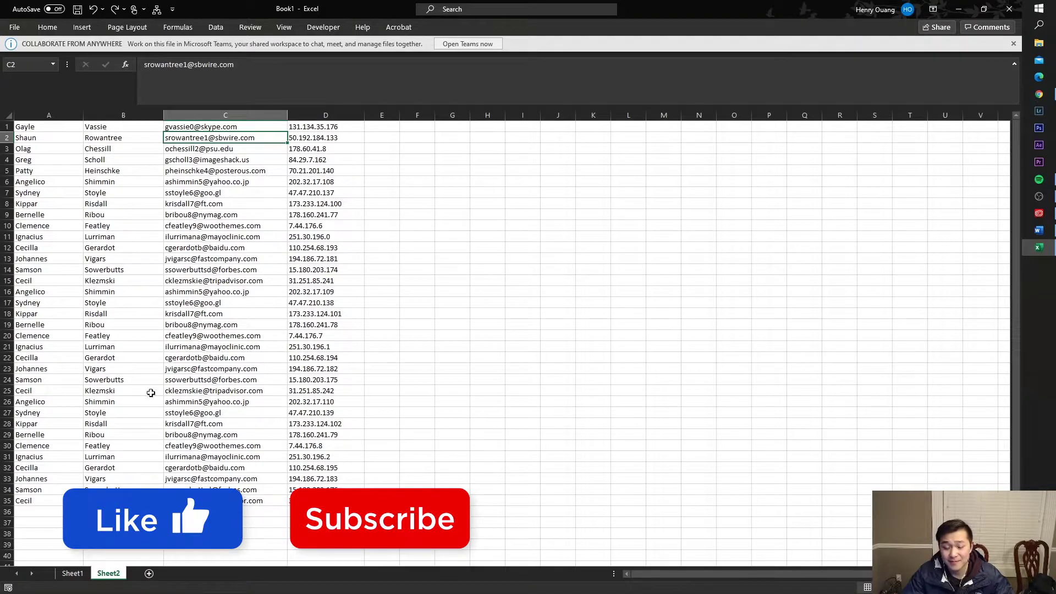
left_click(72, 573)
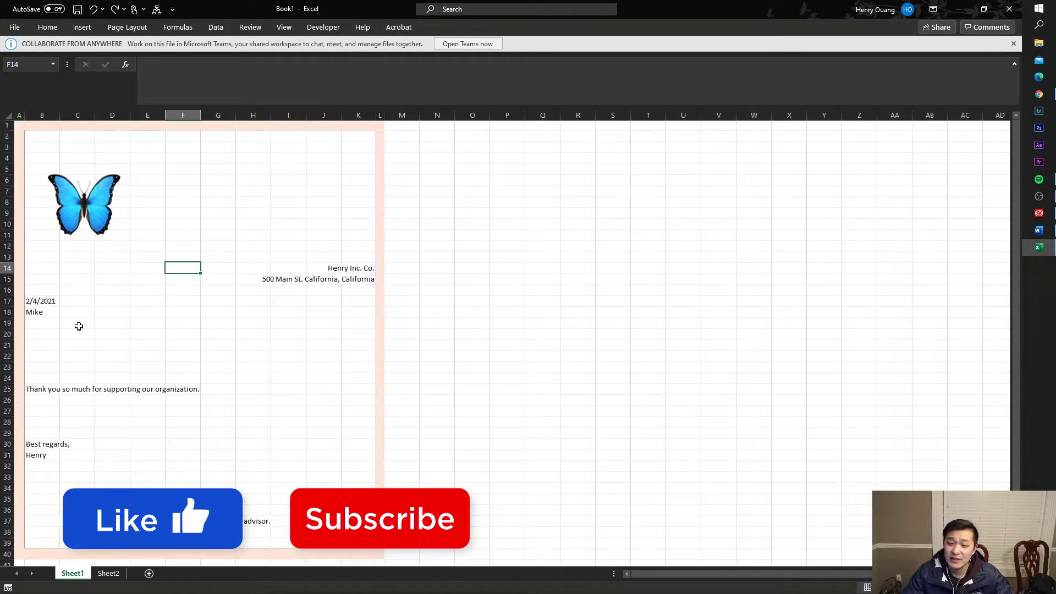
left_click(40, 301)
left_click(42, 312)
- Delete the placeholder name from B18
left_click(145, 65)
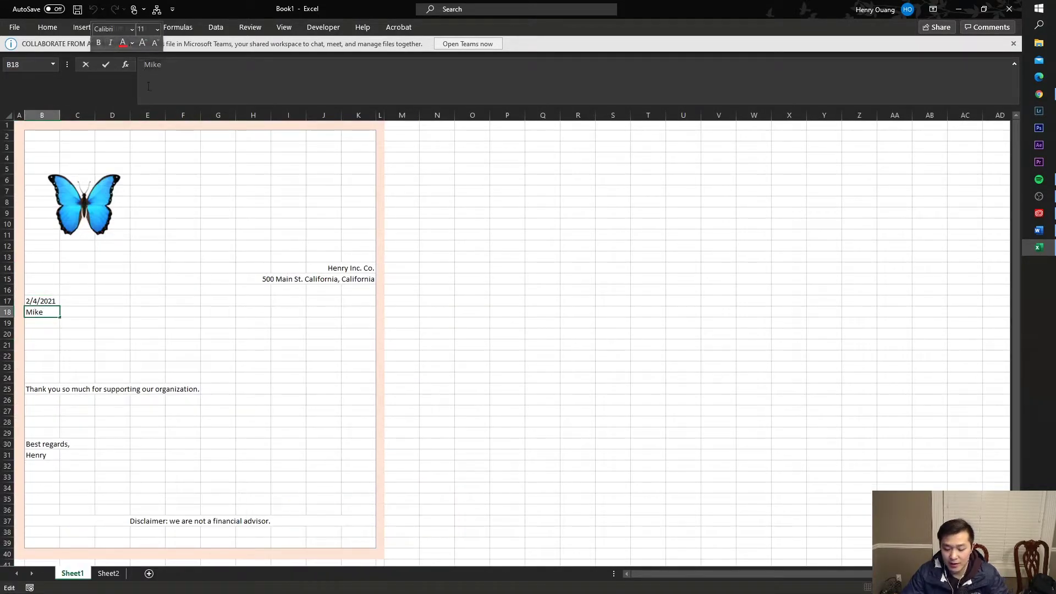
key("Delete")
left_click(220, 280)
left_click(34, 312)
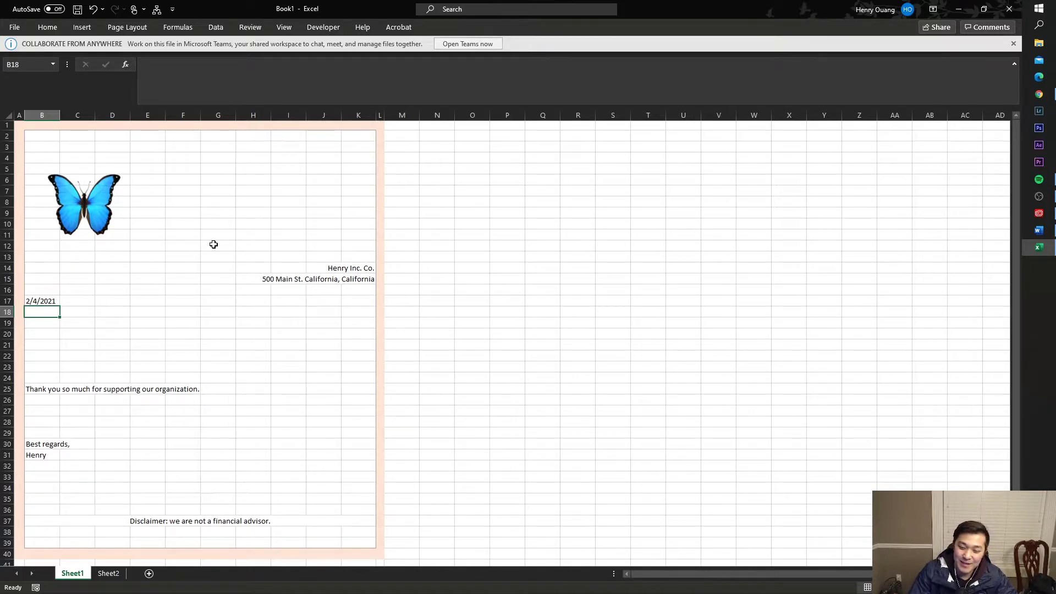
- Review Sheet2's first names, last names, e-mails and IP addresses in columns A–D
left_click(112, 572)
left_click(47, 130)
left_click_drag(36, 128, 40, 314)
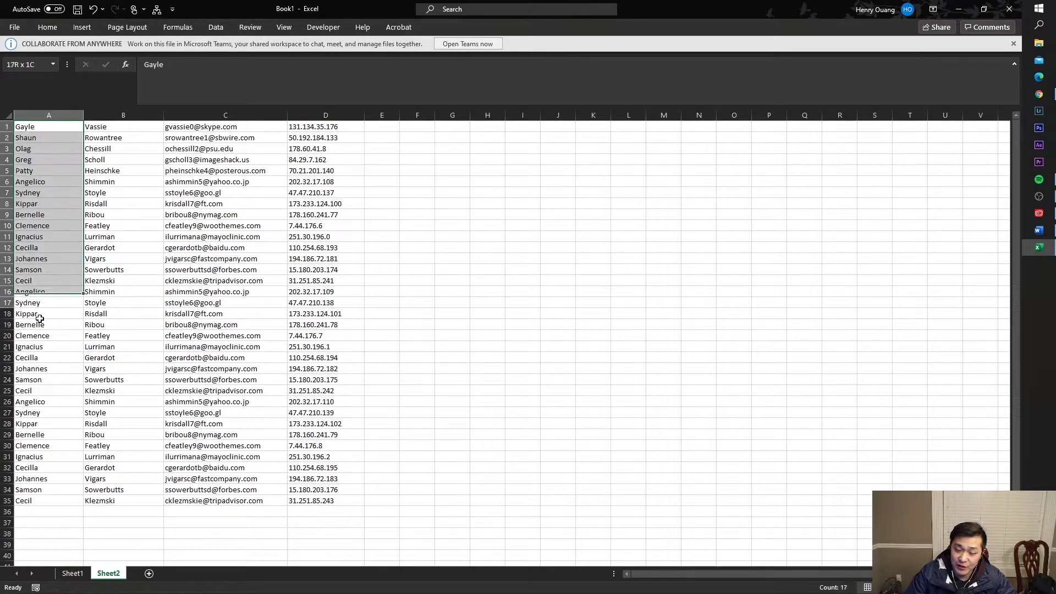
left_click_drag(48, 127, 59, 181)
left_click_drag(124, 126, 123, 231)
left_click_drag(226, 138, 275, 215)
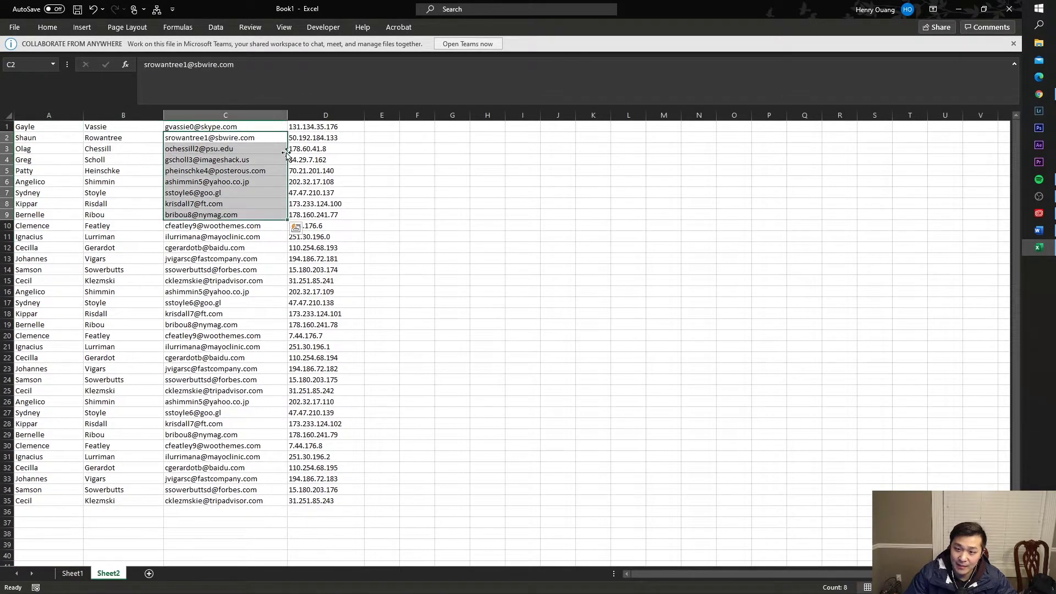
left_click_drag(307, 138, 314, 225)
left_click(46, 130)
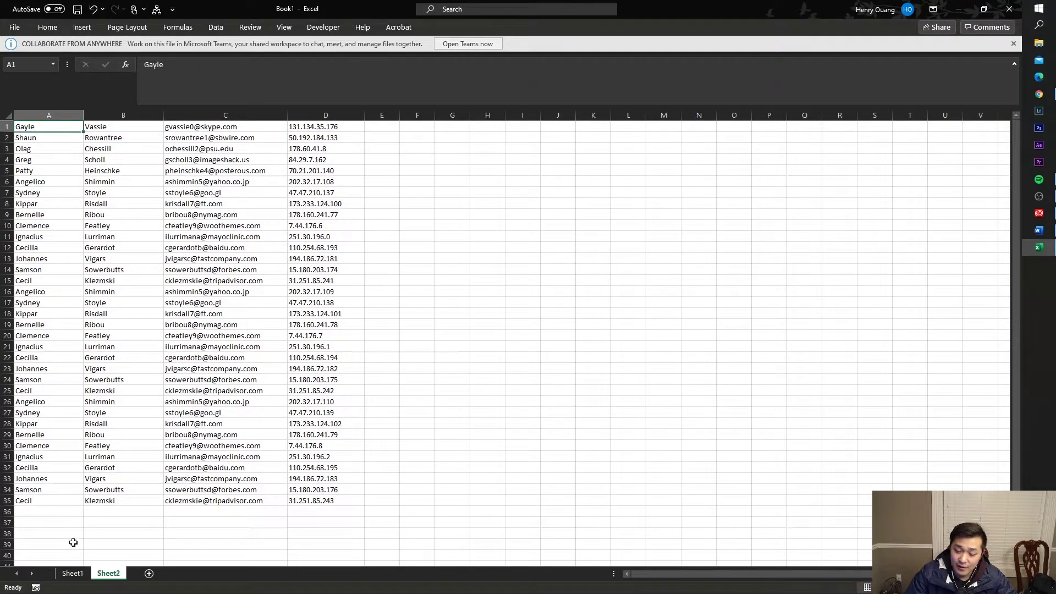
- Enter the first contact's first name in the letter's B18
left_click(72, 573)
left_click(68, 325)
left_click(42, 308)
left_click(194, 324)
left_click(47, 374)
left_click(51, 365)
type("D")
key("Escape")
key("Up")
key("Up")
key("Up")
key("Up")
key("Up")
type("Gayle")
key("Return")
key("Up")
left_click(307, 81)
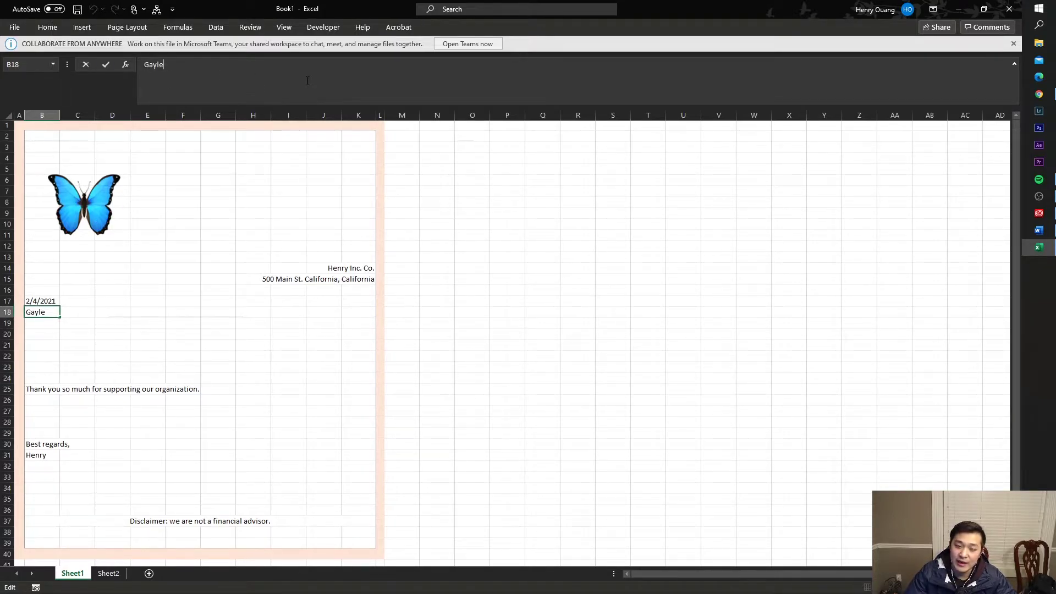
- Enter =INDEX(Sheet2!$A$1:$A$3533, Sheet1!Q6) in B18 to look up the name by record number
type("=inde")
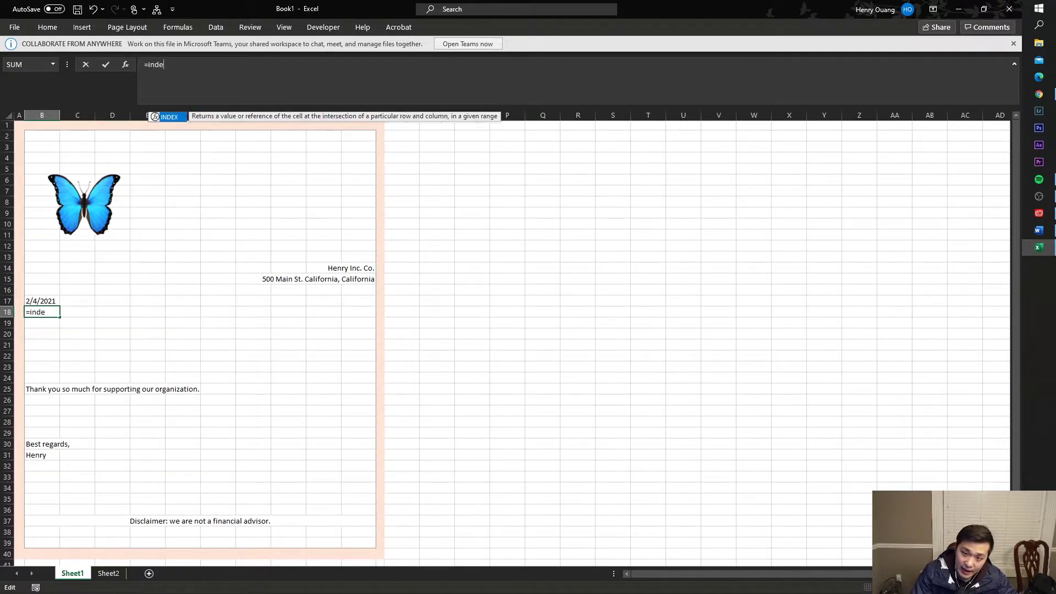
type("x(")
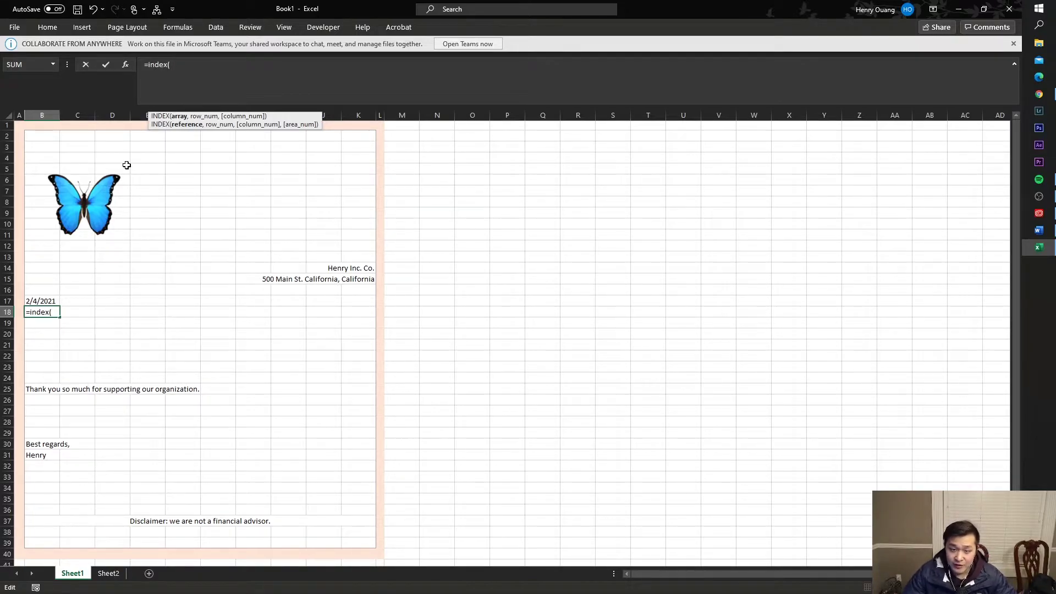
left_click(108, 572)
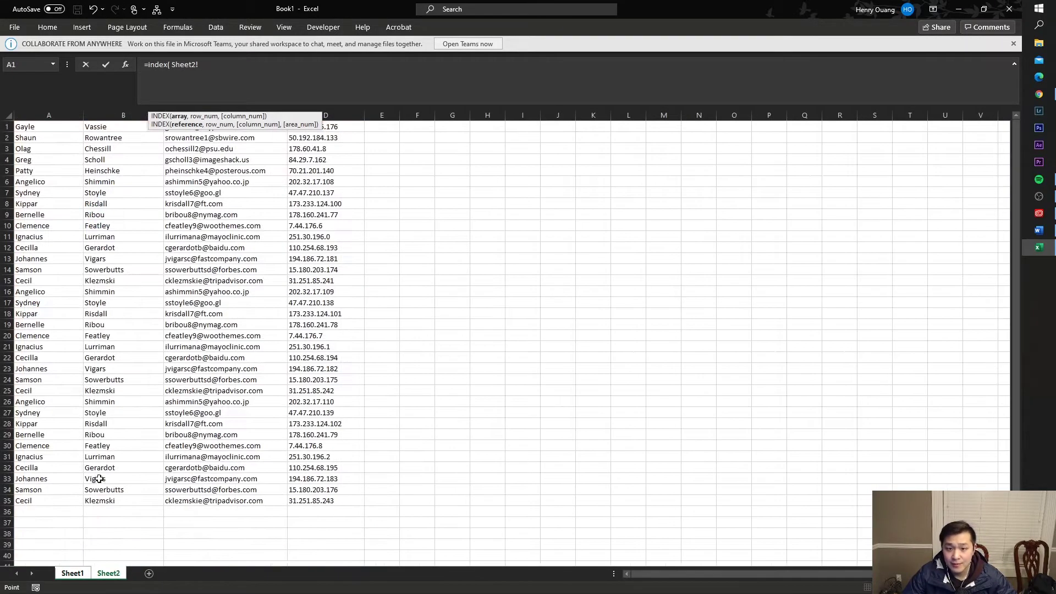
left_click_drag(55, 128, 51, 497)
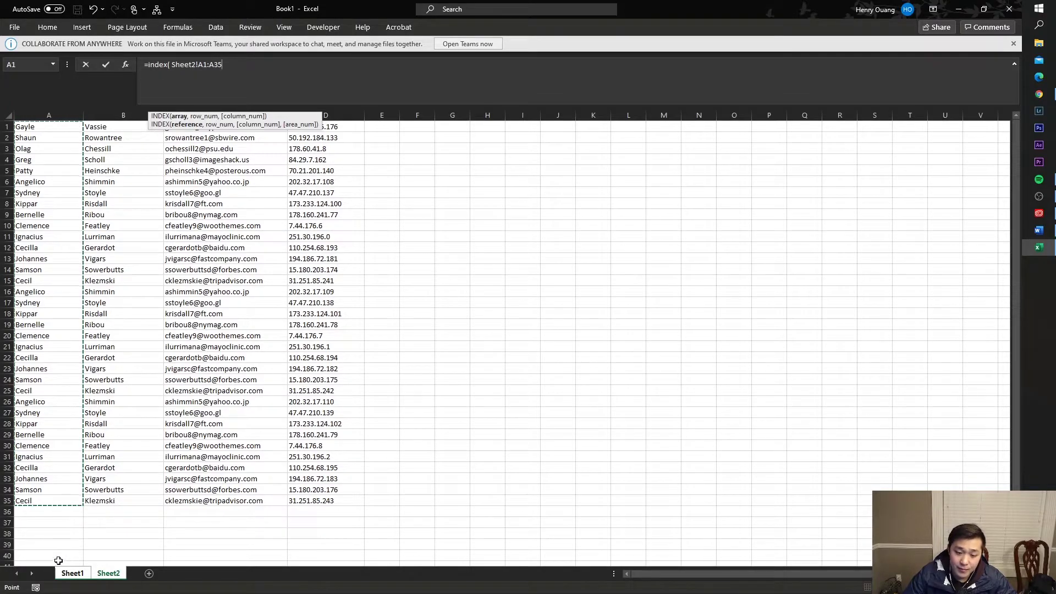
left_click(210, 65)
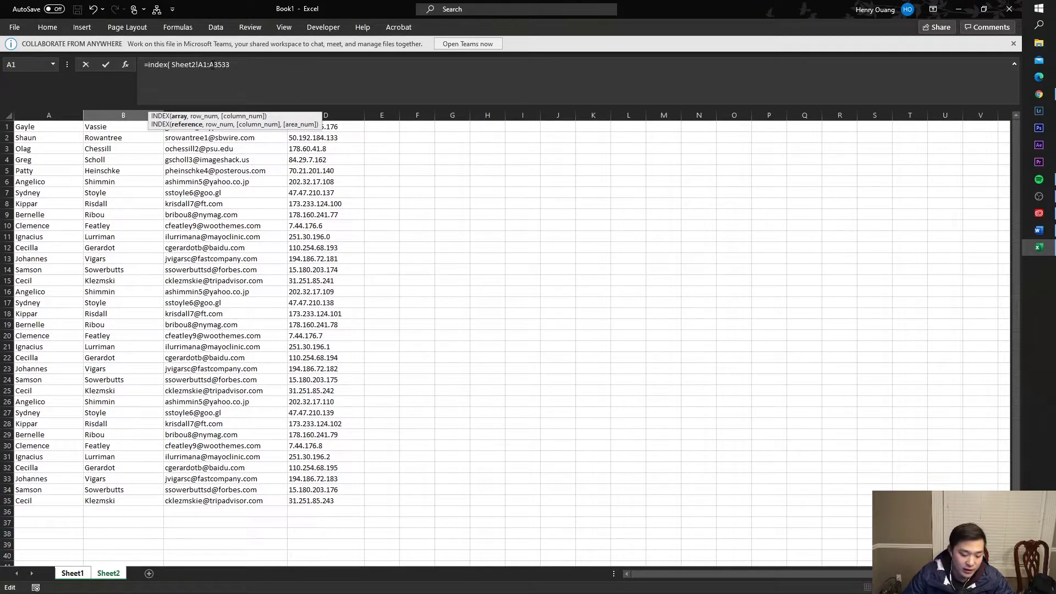
type("$A$")
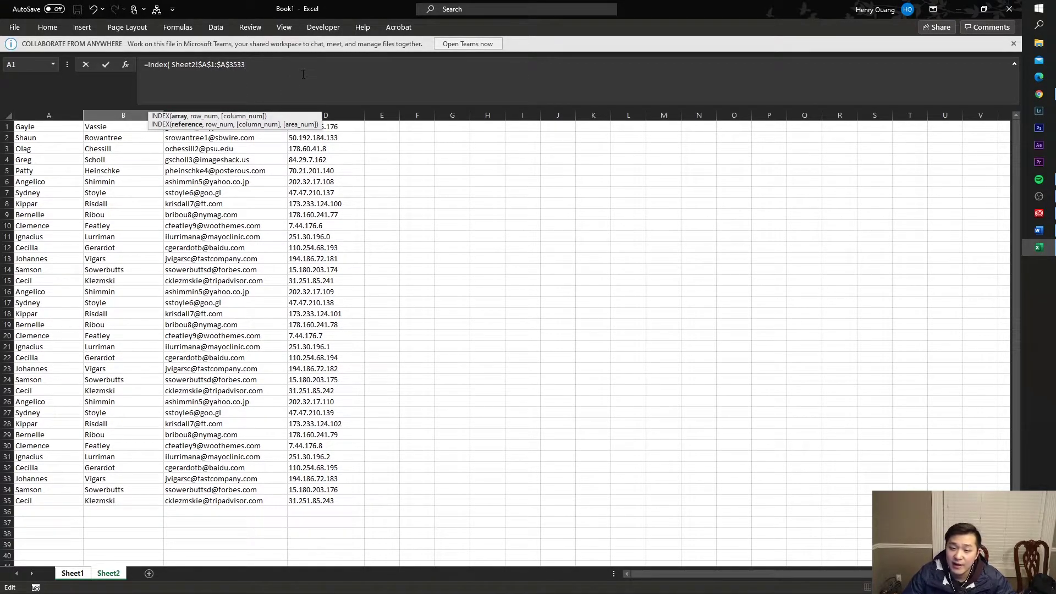
type(",")
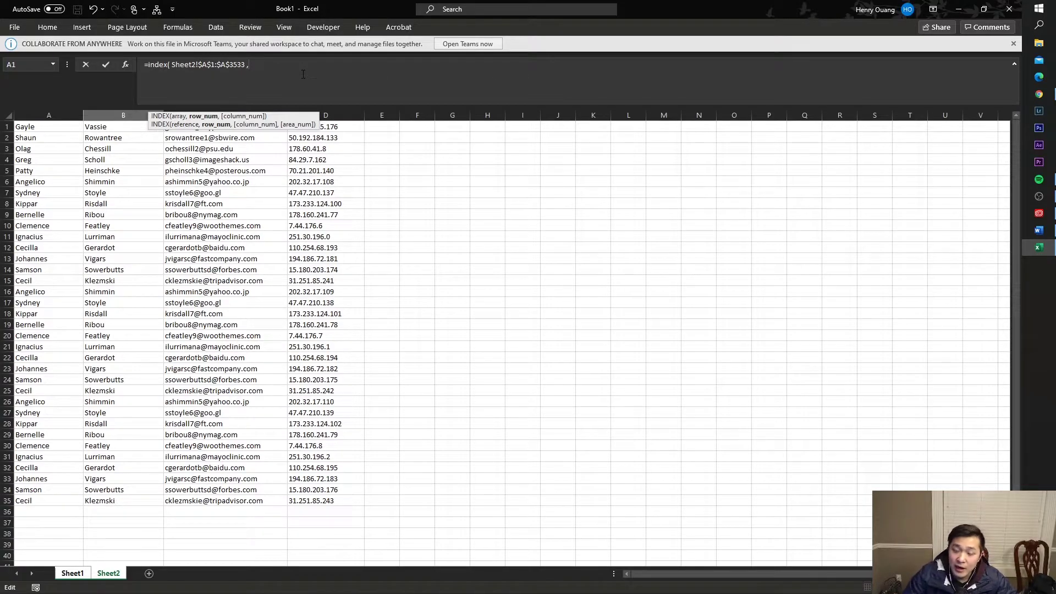
left_click(81, 573)
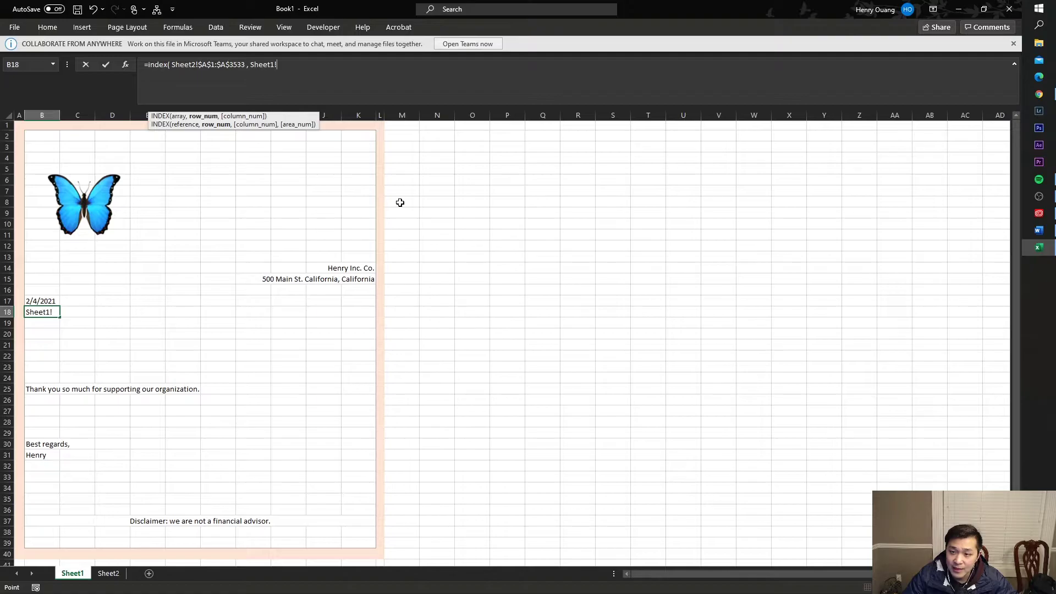
left_click(542, 181)
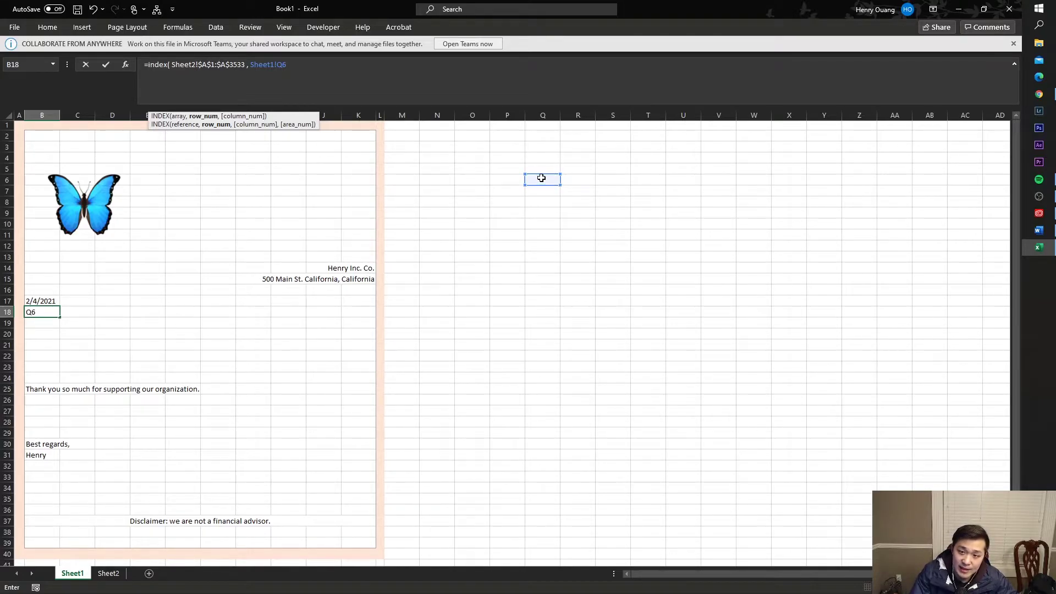
type(")")
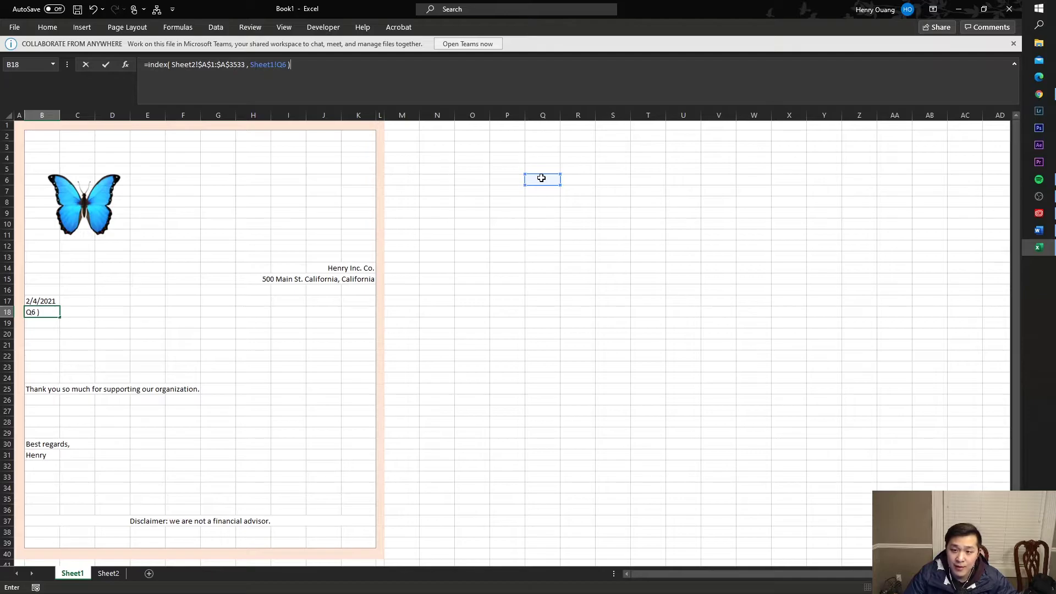
key("Return")
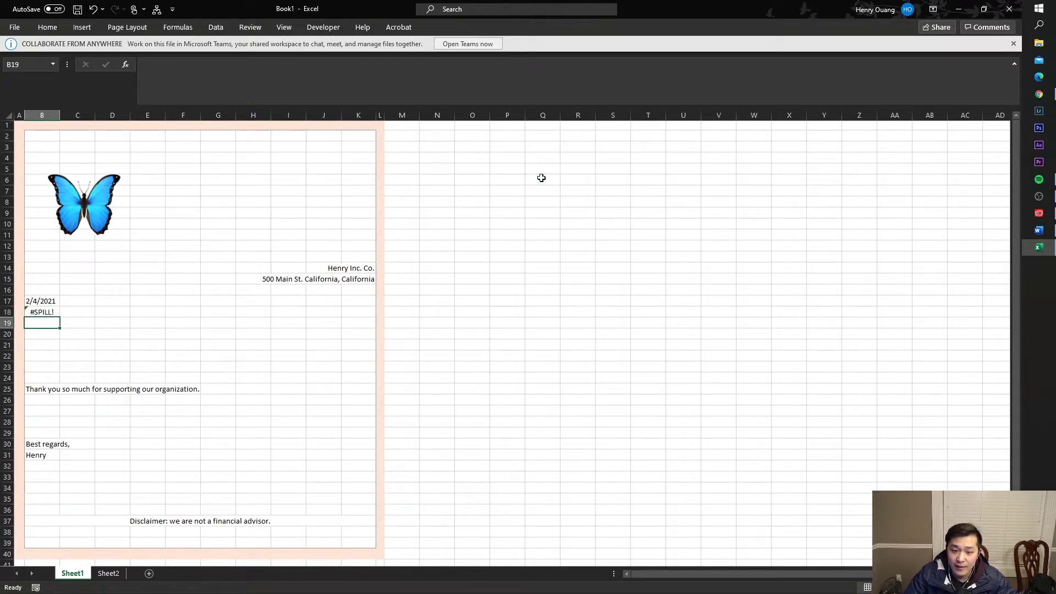
- Enter 1 in Q6 so B18's INDEX lookup shows Gayle instead of #SPILL!
key("Up")
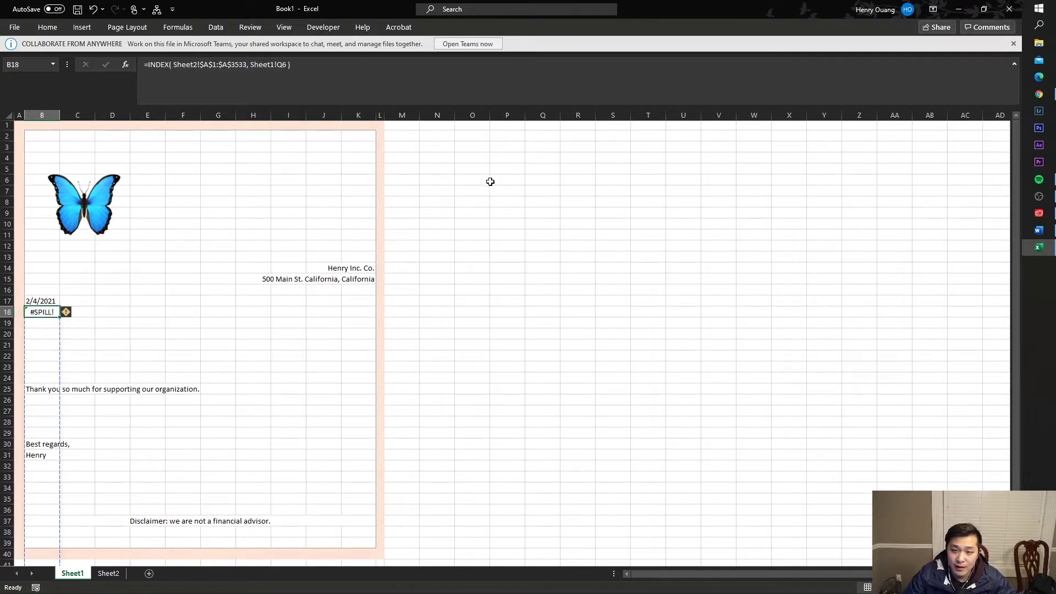
left_click(554, 191)
left_click(541, 170)
left_click(543, 177)
type("1")
left_click(599, 255)
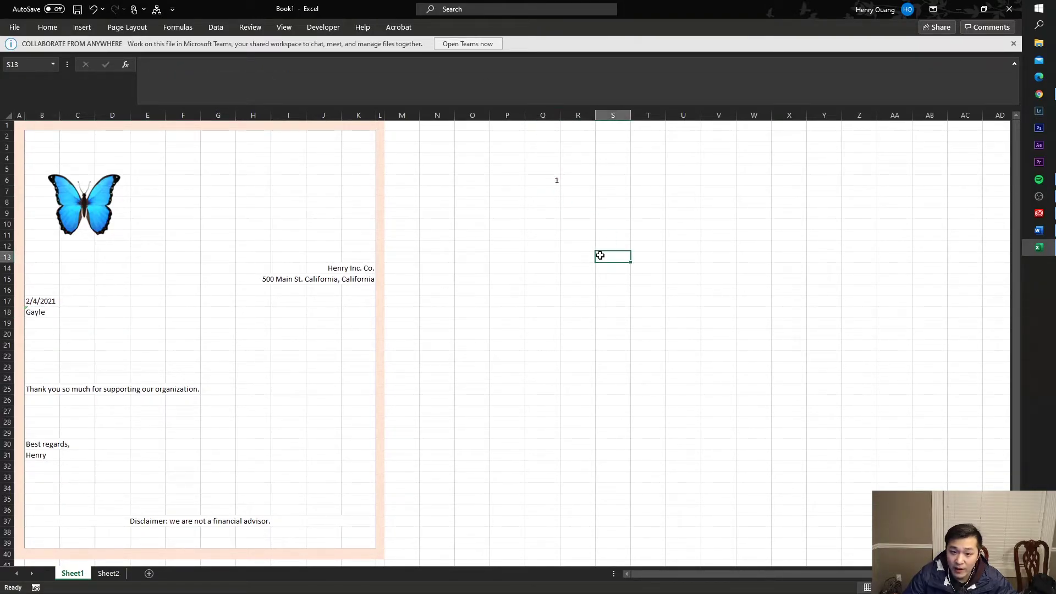
left_click(43, 316)
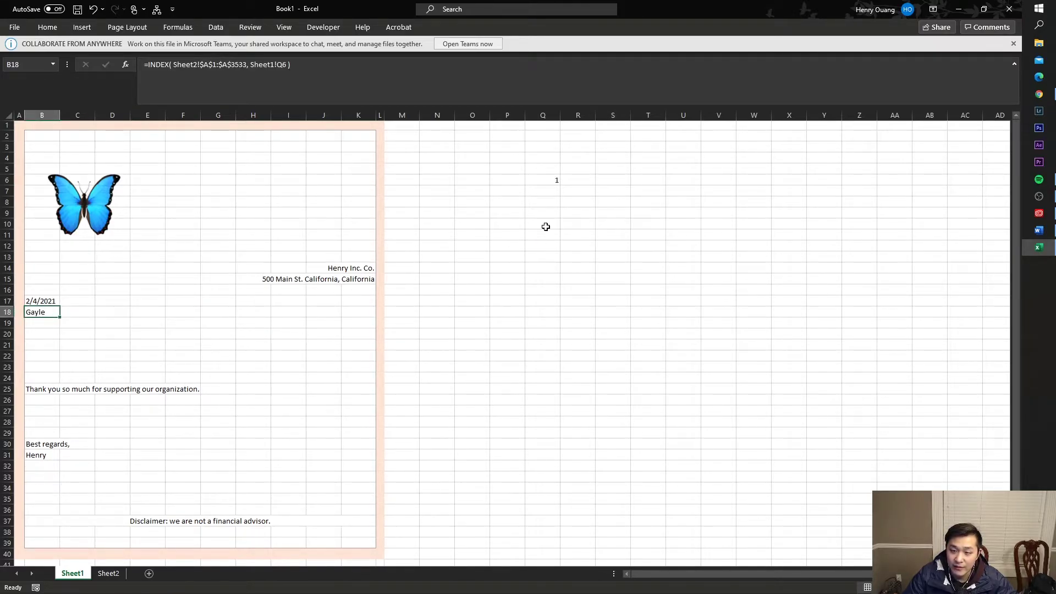
left_click(546, 177)
left_click(471, 182)
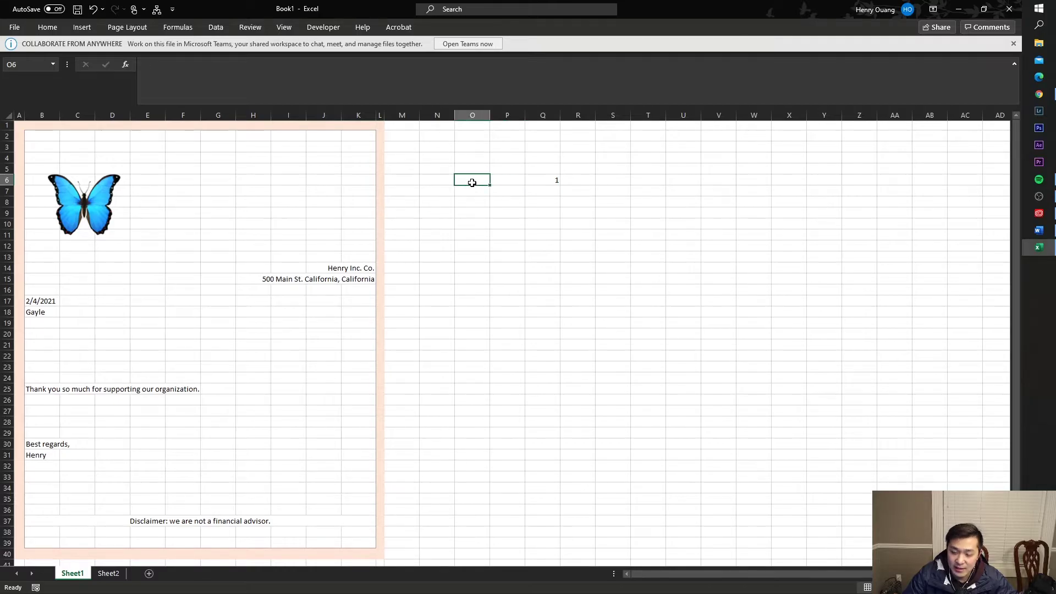
- Label O6 'Record Number' and give O6:Q6 a light peach fill
type("Recor")
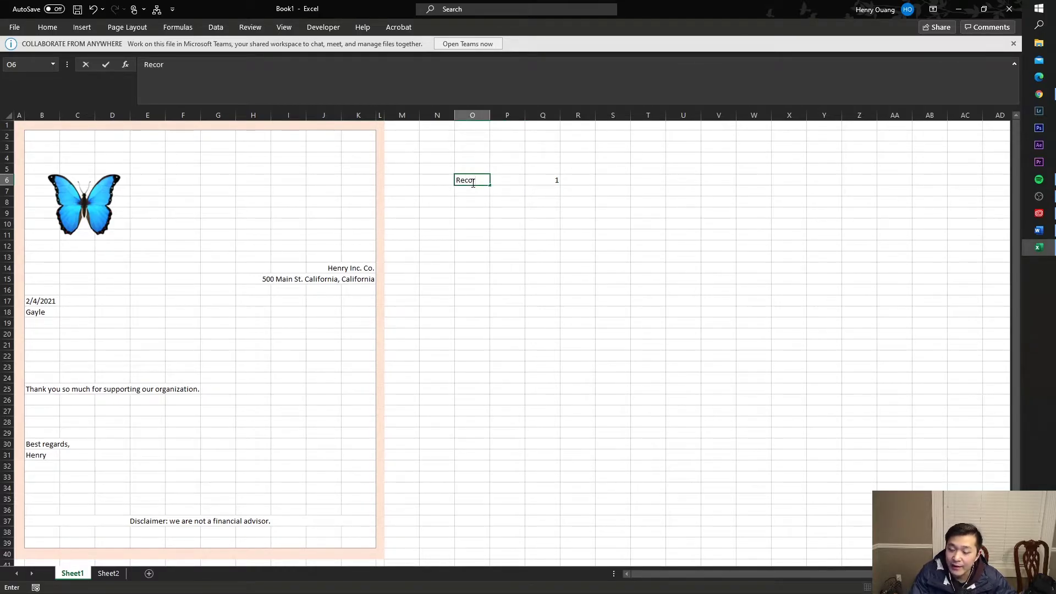
type("d Number")
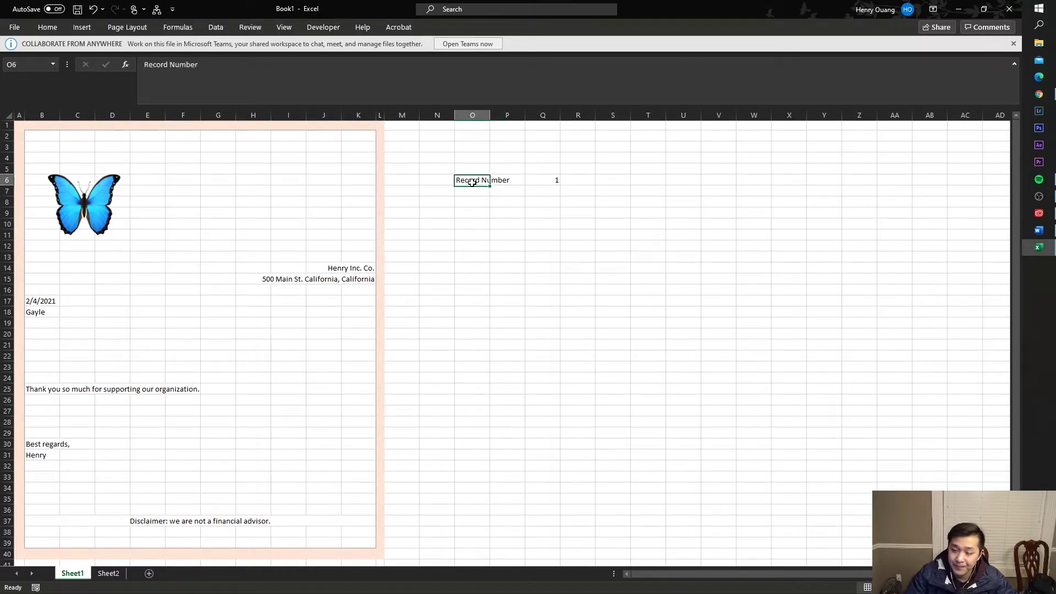
key("Tab")
key("Tab")
key("Tab")
key("shift+Tab")
key("shift+Left")
key("shift+Left")
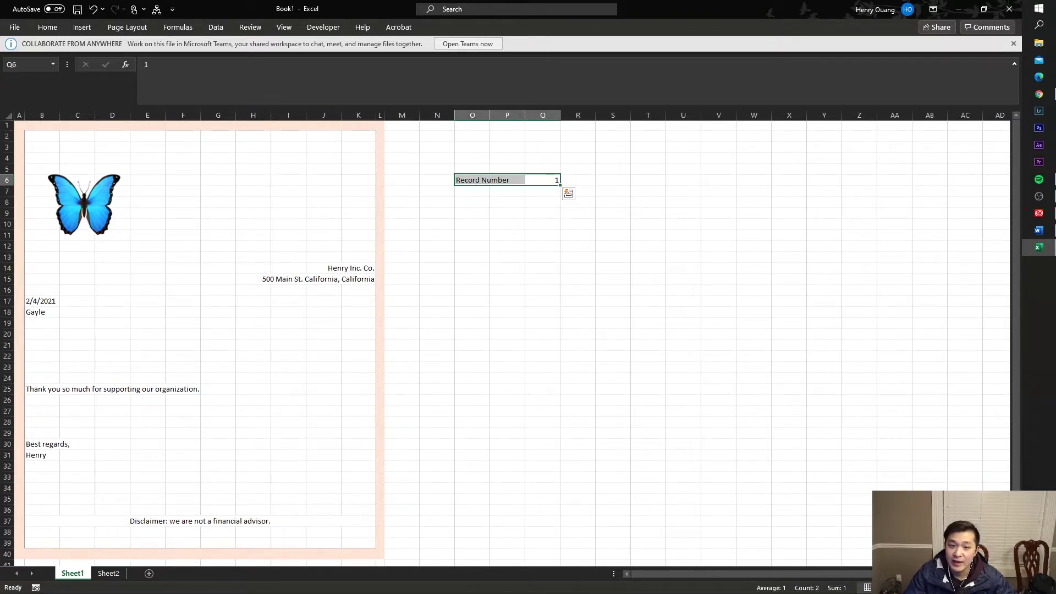
left_click(48, 27)
left_click(185, 66)
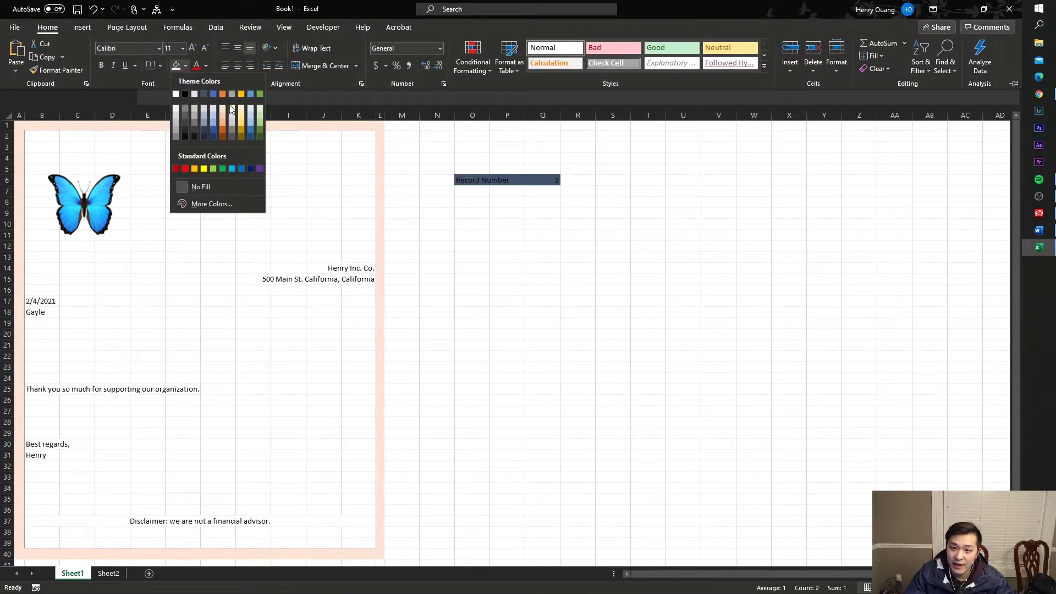
left_click(232, 110)
left_click(484, 245)
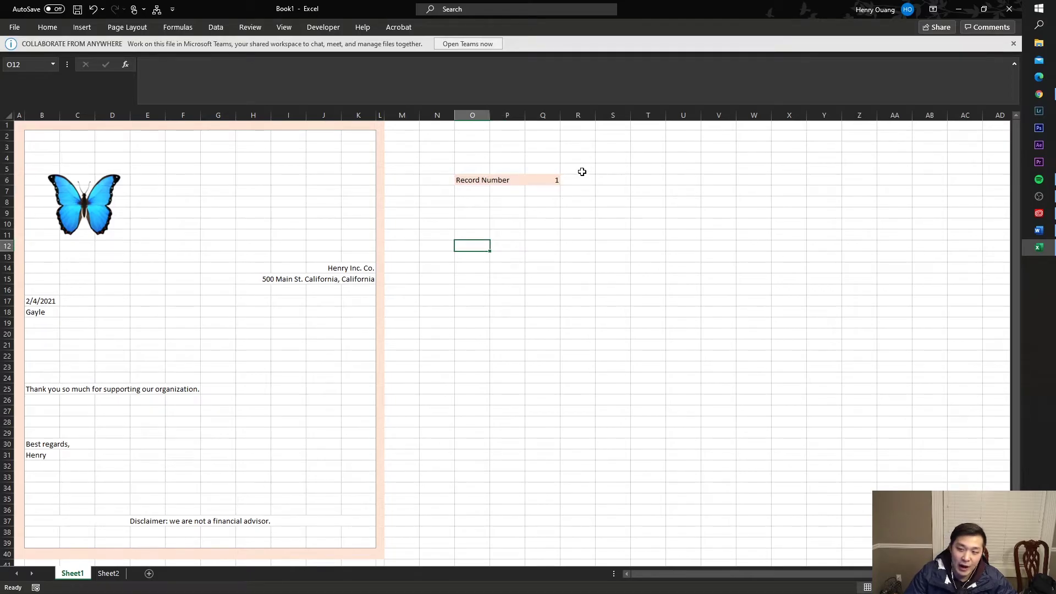
- Enter record number 2, then 4, in Q6 so the letter shows Greg
left_click(543, 177)
type("2")
key("Return")
left_click(554, 180)
type("4")
key("Return")
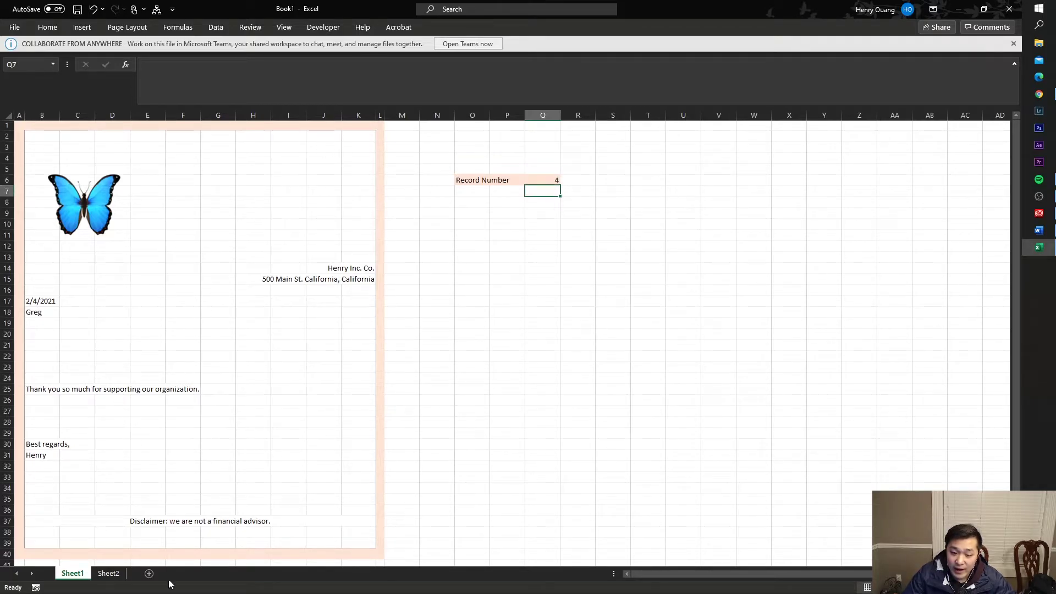
- Compare Greg's row 4 on Sheet2, then enter record number 12 in Q6
left_click(109, 573)
left_click(22, 160)
left_click_drag(97, 158, 330, 160)
left_click(72, 573)
left_click(556, 179)
type("12")
left_click_drag(573, 202, 573, 214)
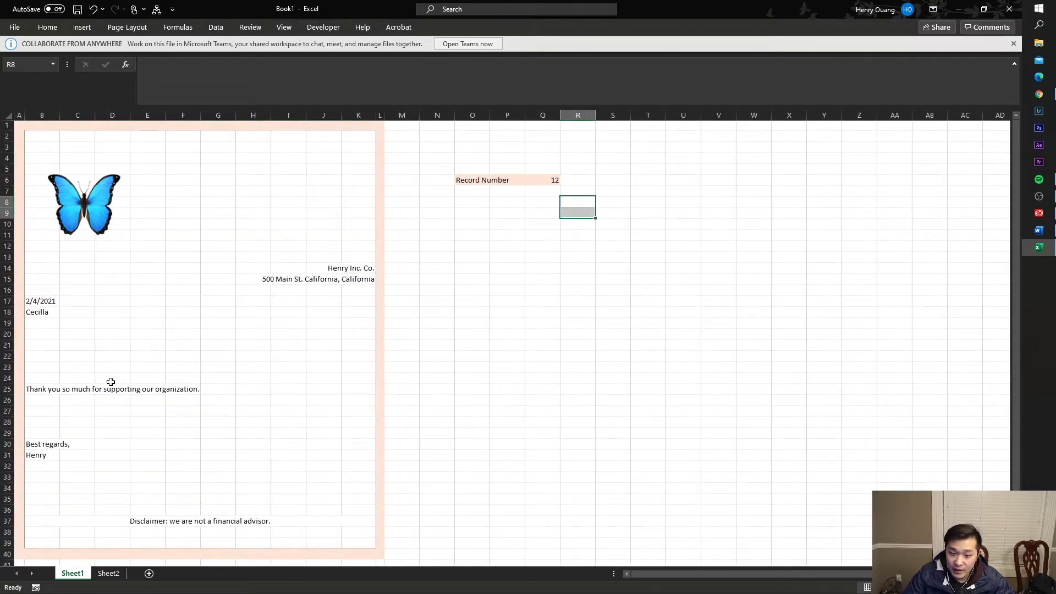
left_click(50, 311)
- Confirm Sheet2 row 12 holds Cecilla, matching the letter's name line
left_click(108, 573)
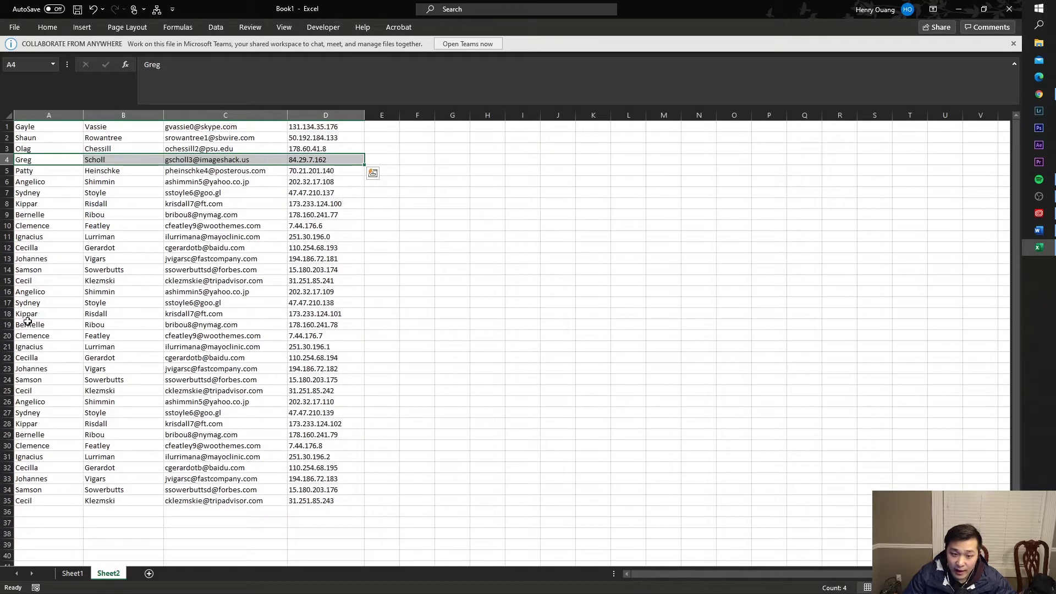
left_click_drag(34, 247, 102, 247)
left_click(56, 255)
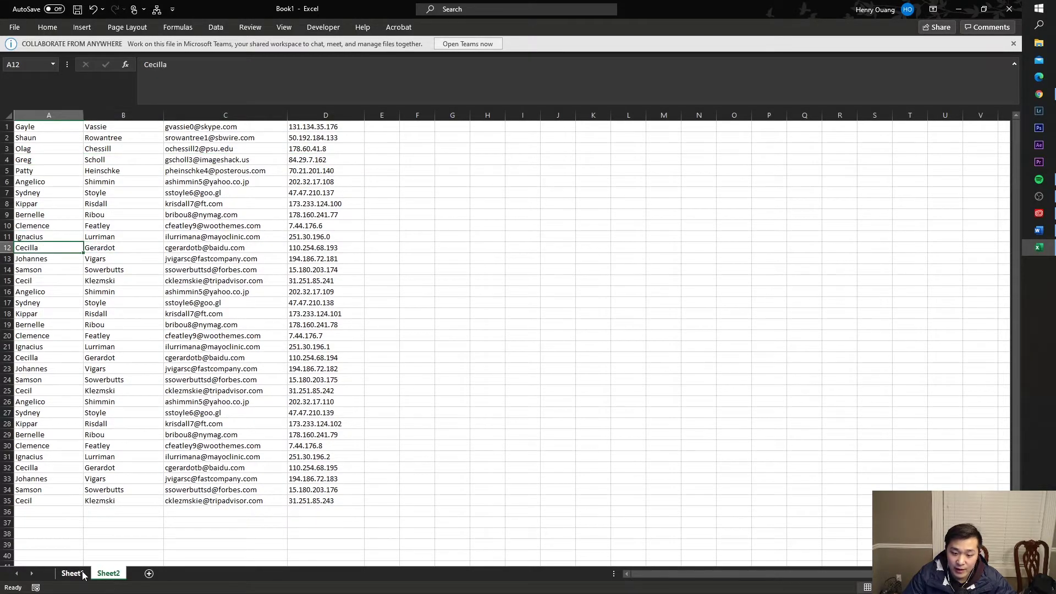
left_click(72, 573)
left_click(77, 323)
left_click(77, 301)
left_click(77, 312)
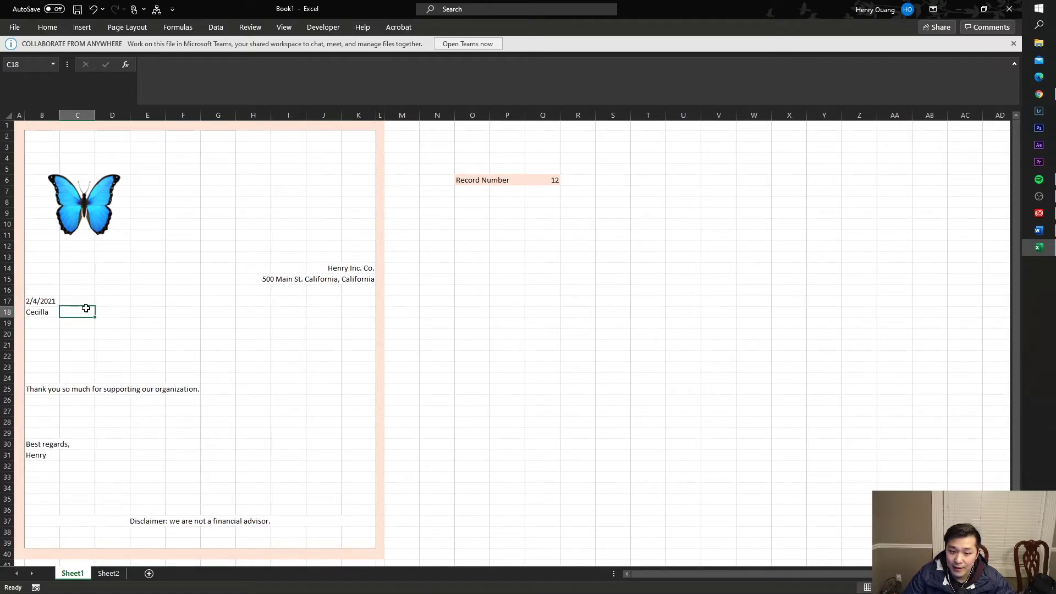
- Edit B18's name formula and remove the extra spaces after the equals sign
left_click(49, 313)
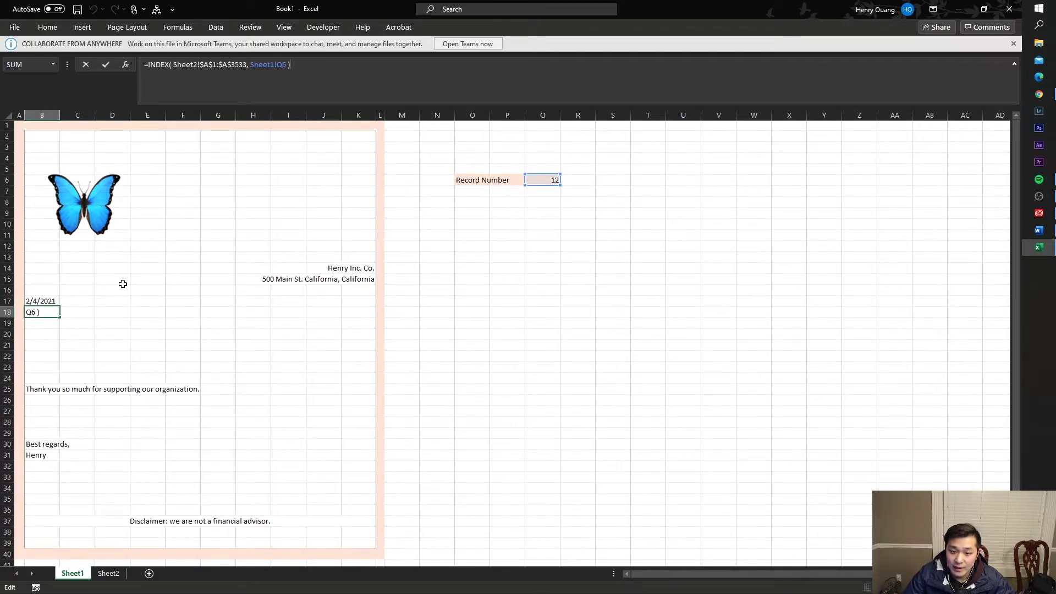
left_click(95, 311)
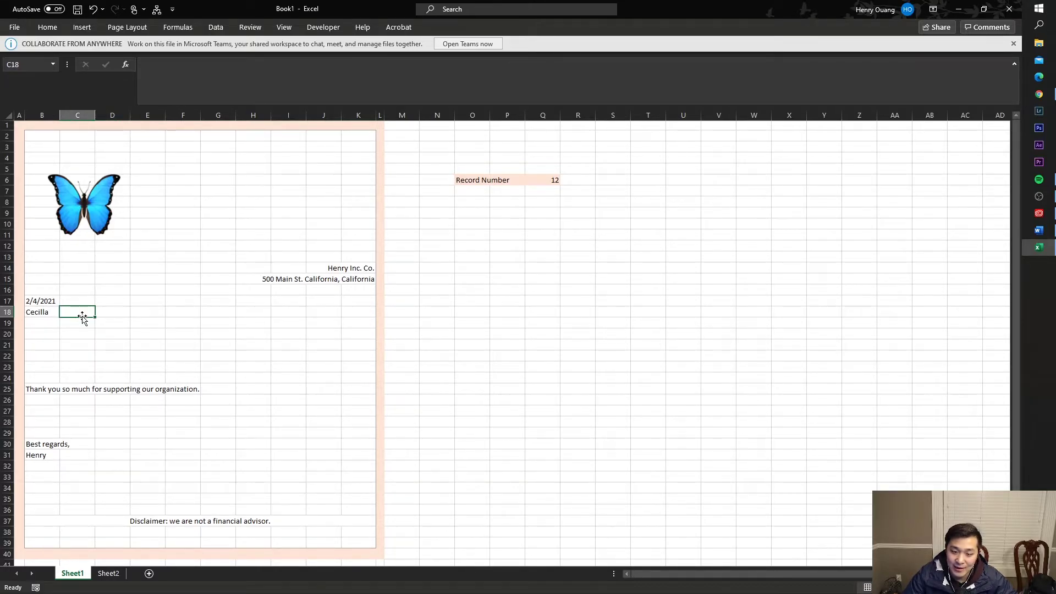
left_click(44, 317)
left_click(251, 65)
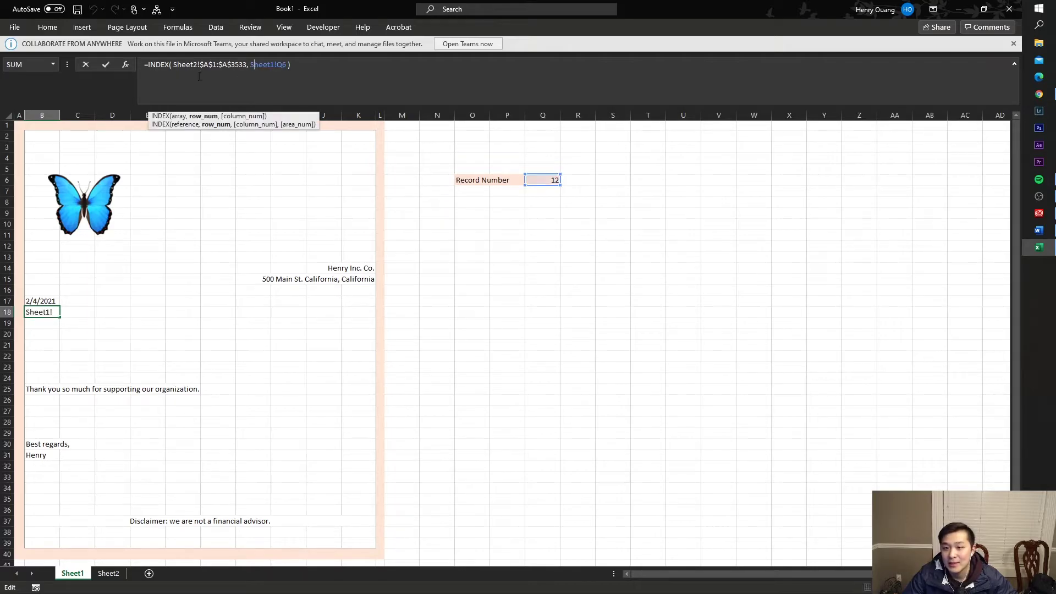
left_click(148, 67)
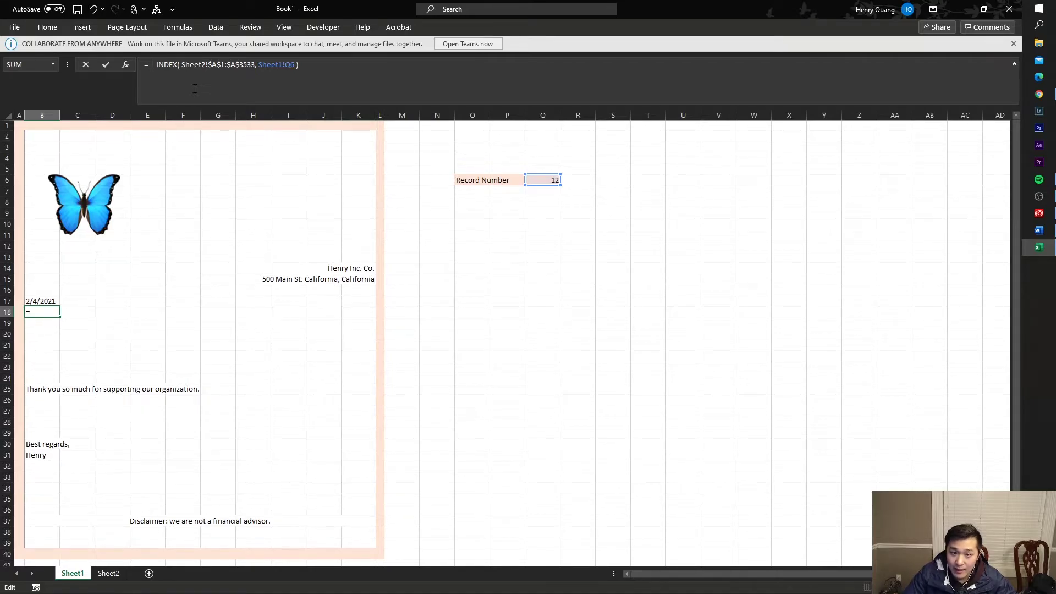
key("BackSpace")
key("BackSpace")
key("BackSpace")
key("BackSpace")
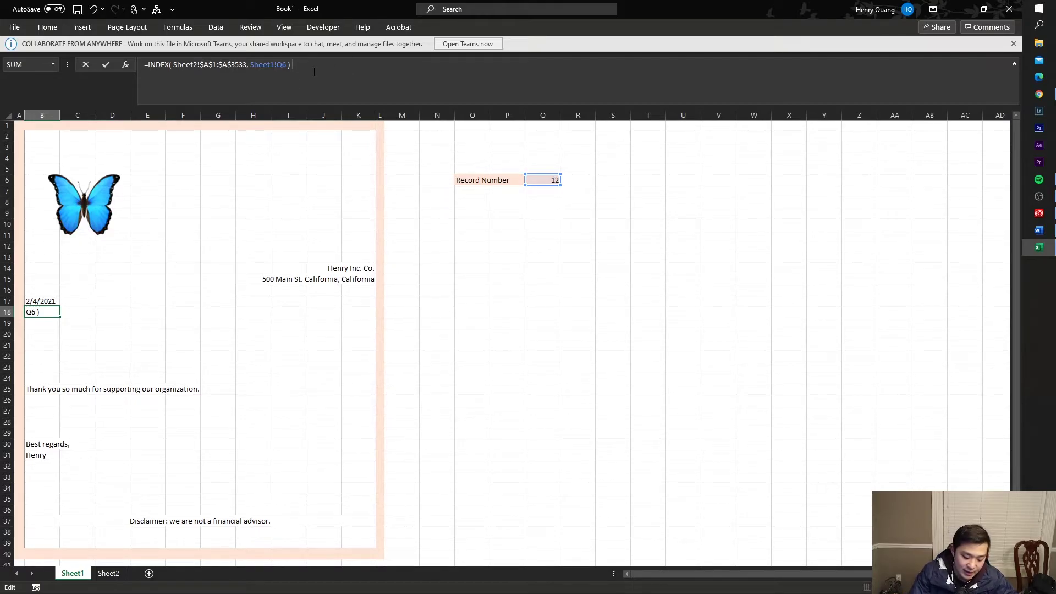
type("t")
key("BackSpace")
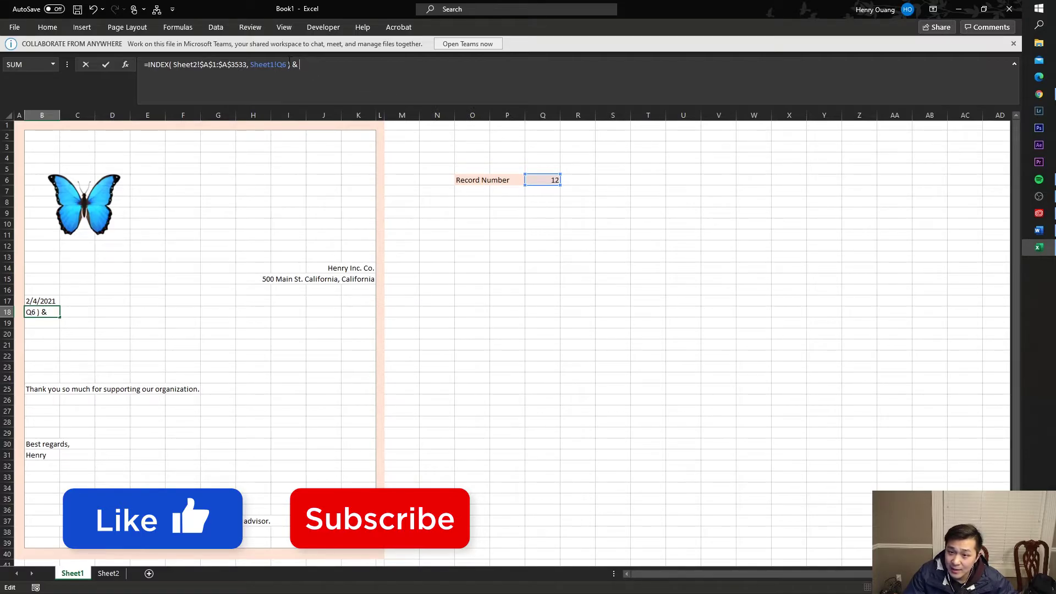
- Append a second INDEX on Sheet2!$B$1:$B$3533 with Sheet1!Q6 to add the surname
left_click_drag(289, 64, 163, 52)
left_click(306, 64)
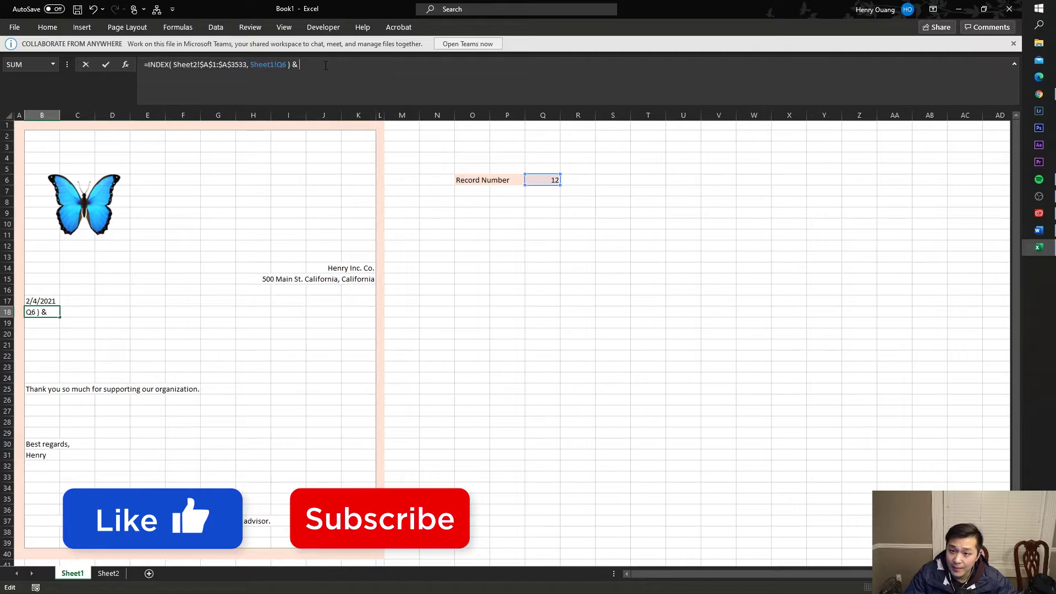
type("INDEX( Sheet2!$A$1:$A$3533, Sheet1!Q6 )")
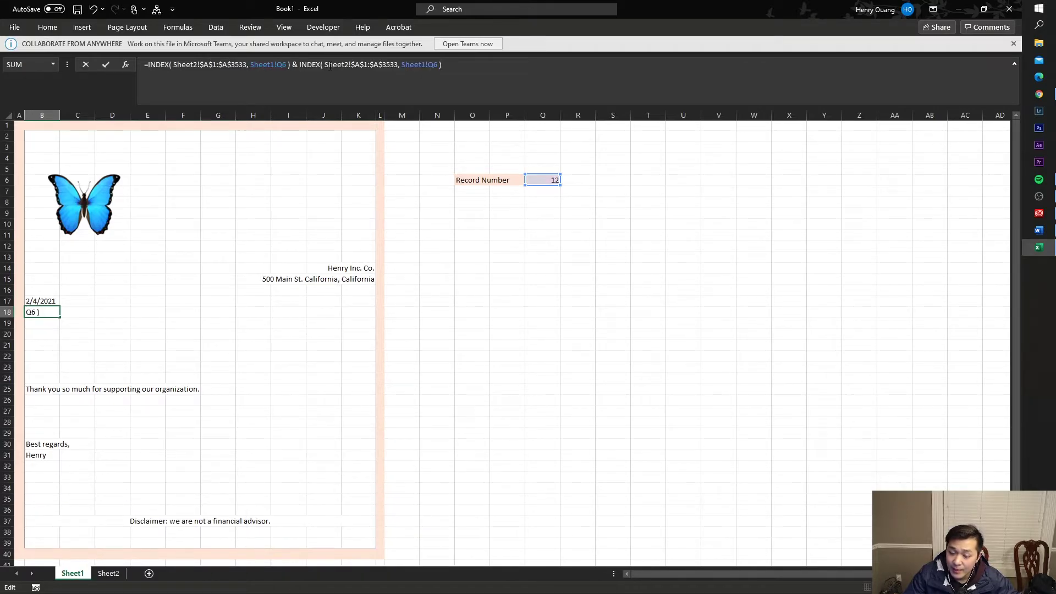
right_click(468, 64)
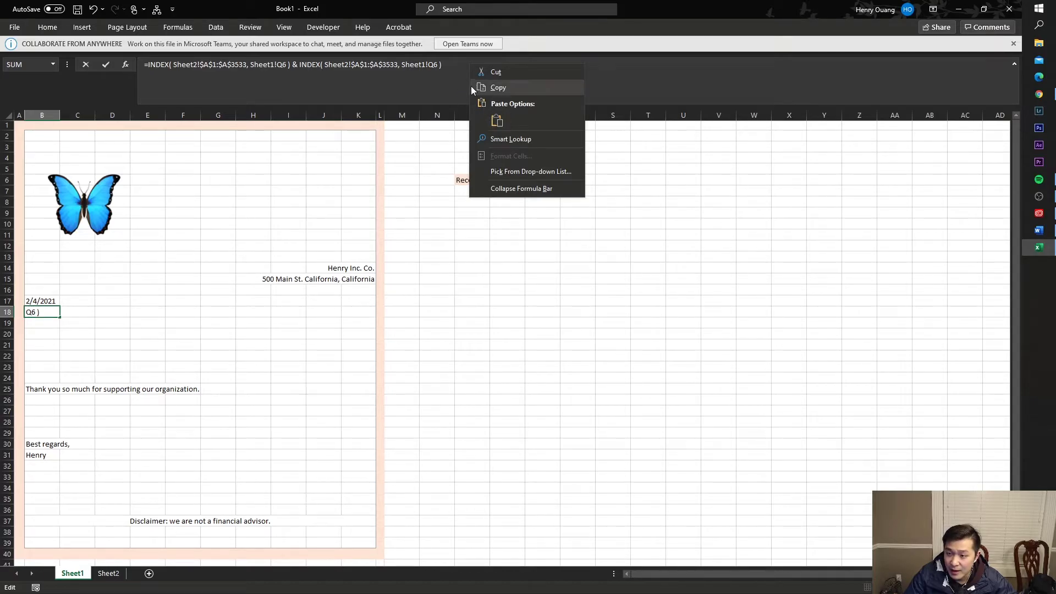
left_click(459, 64)
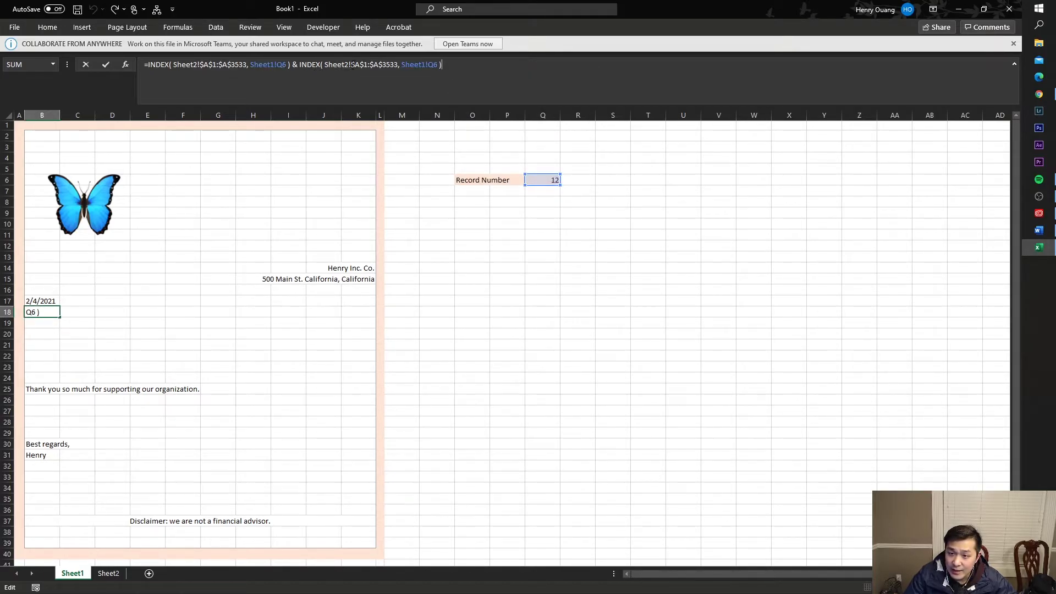
left_click(359, 65)
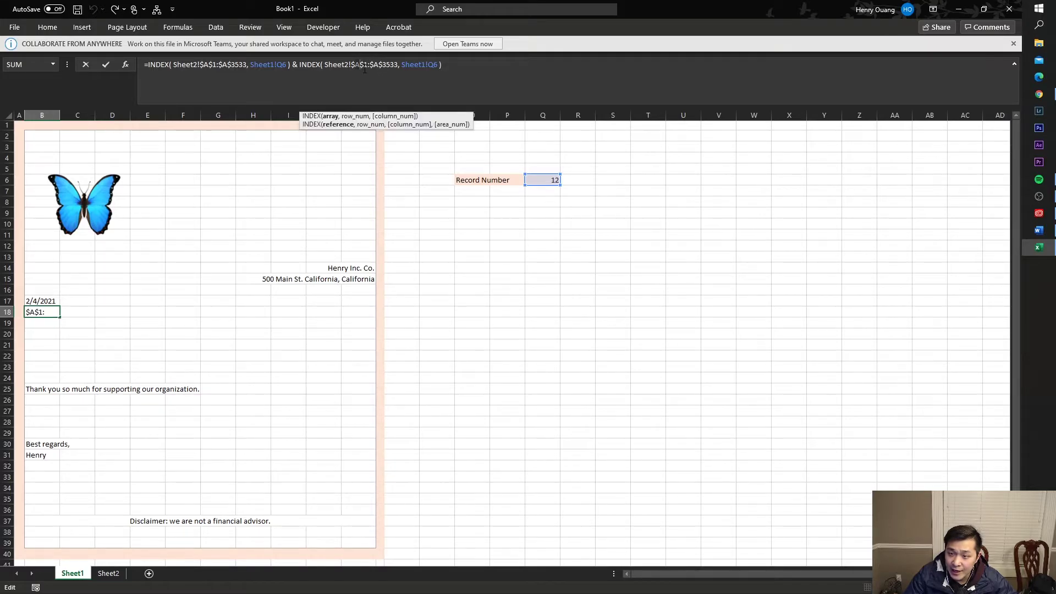
type("B")
left_click(401, 70)
key("BackSpace")
type("B")
left_click(469, 69)
left_click_drag(354, 64, 396, 64)
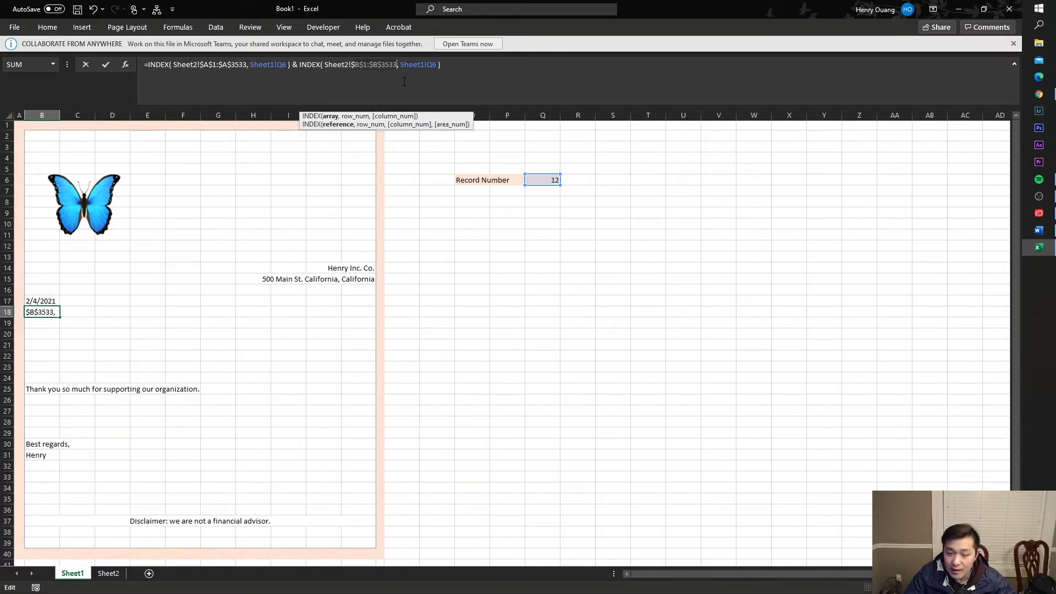
key("ctrl+Return")
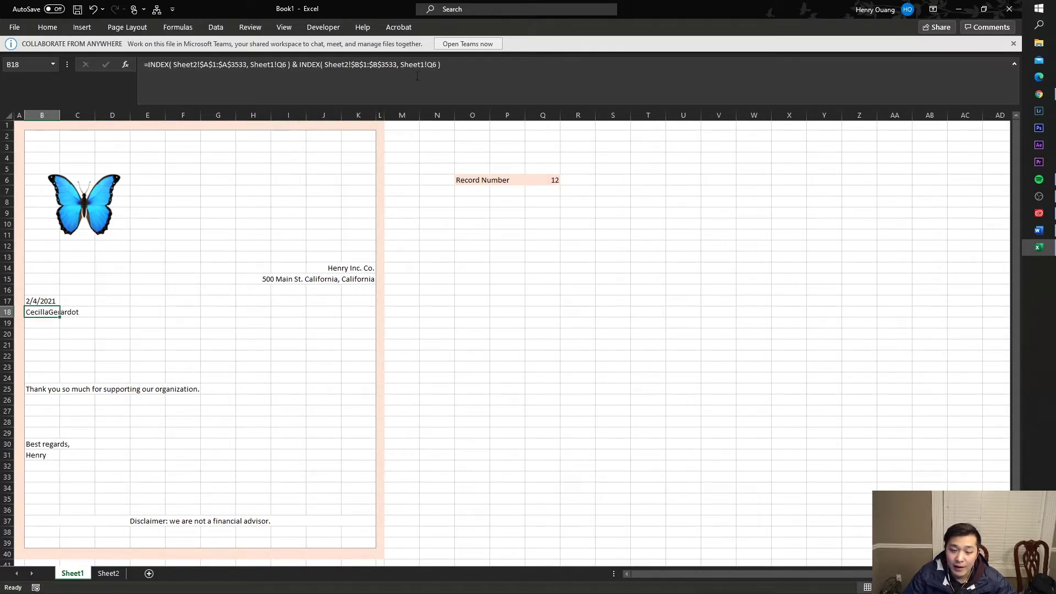
- Insert & " " & between B18's two INDEX lookups so record 12's full name is spaced
left_click(77, 367)
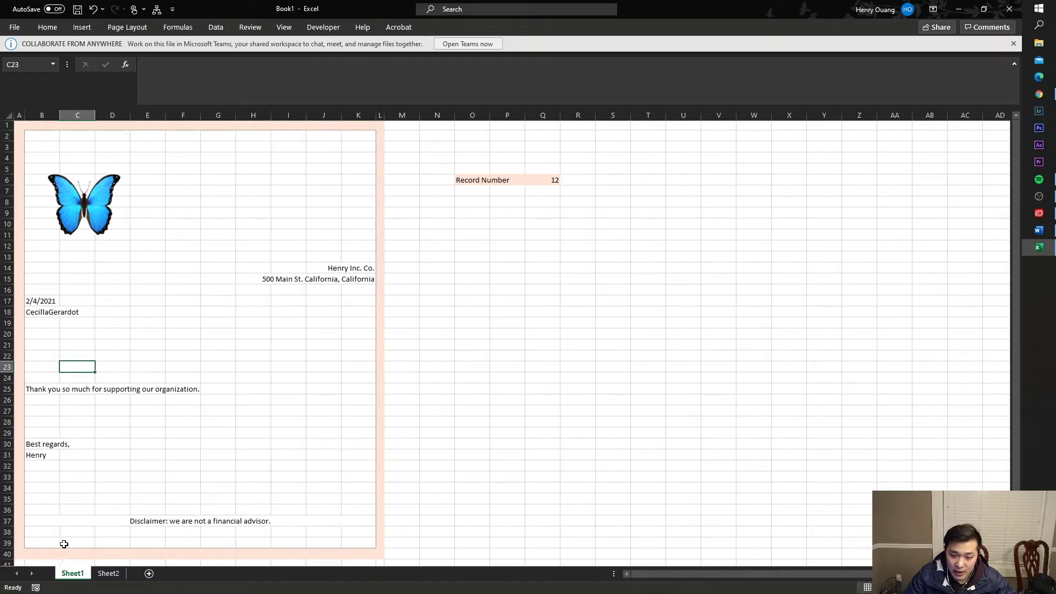
left_click(105, 573)
left_click_drag(110, 248, 55, 247)
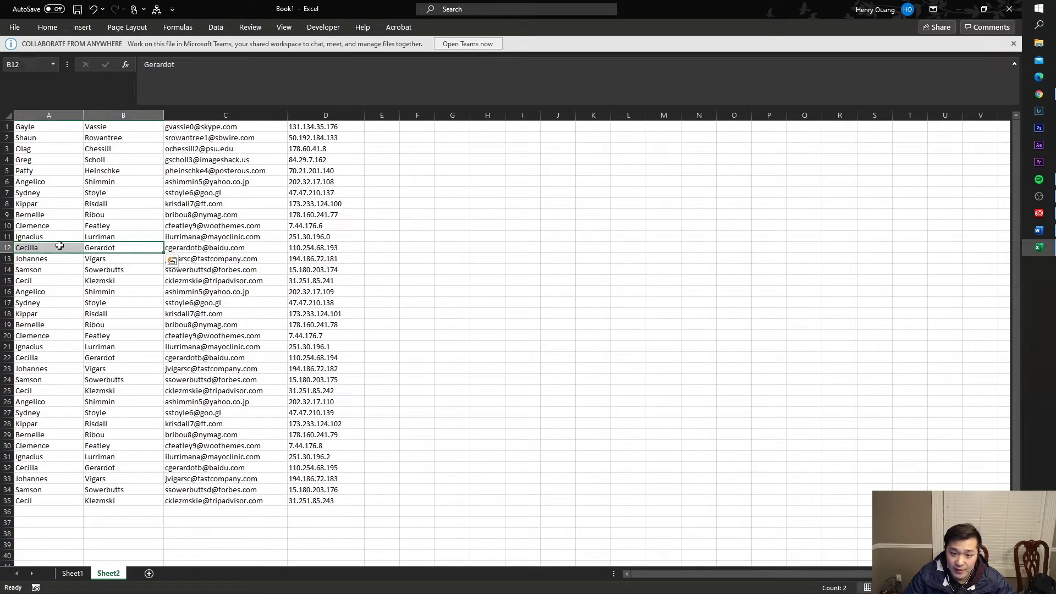
left_click(75, 574)
left_click(49, 311)
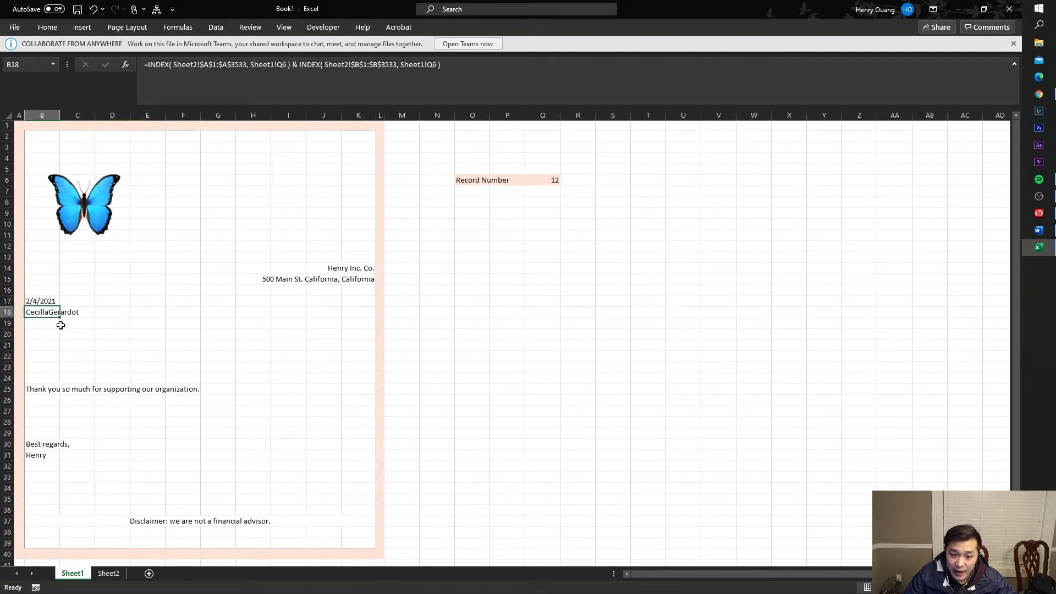
left_click(290, 66)
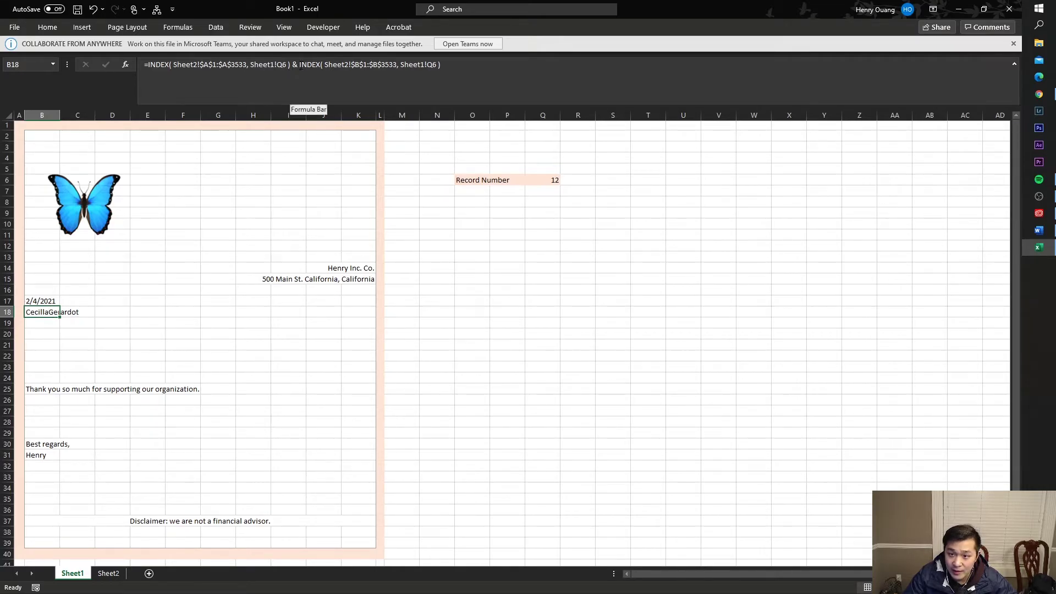
type("& ")
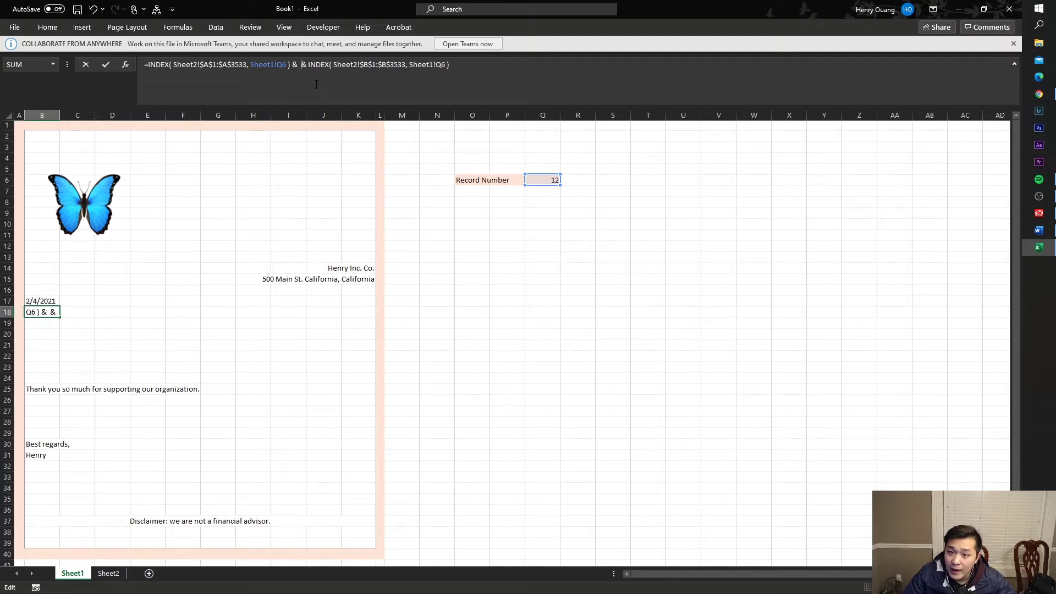
type("\"")
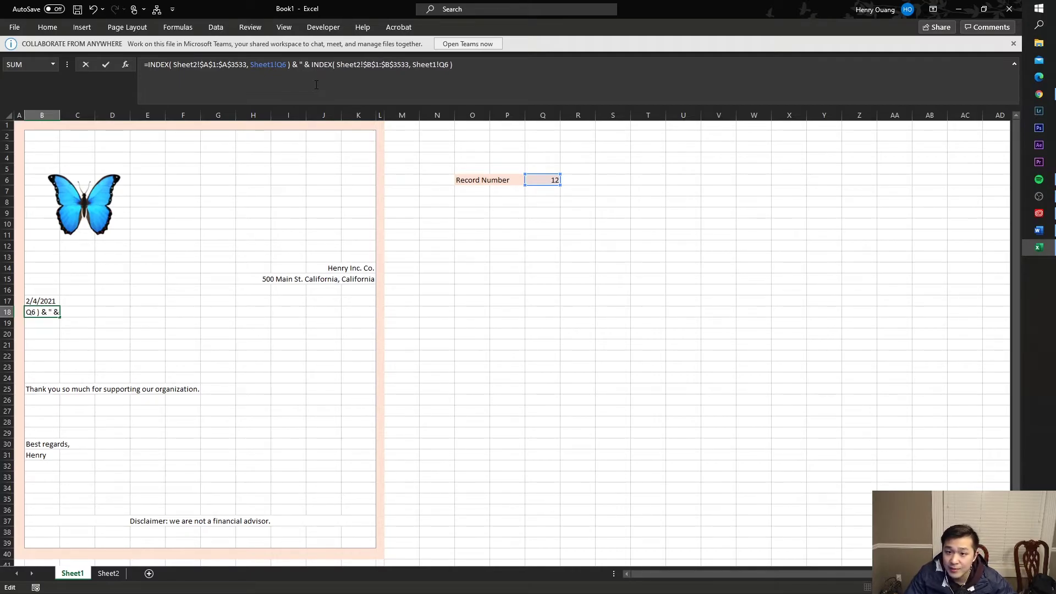
type(" \"")
key("Return")
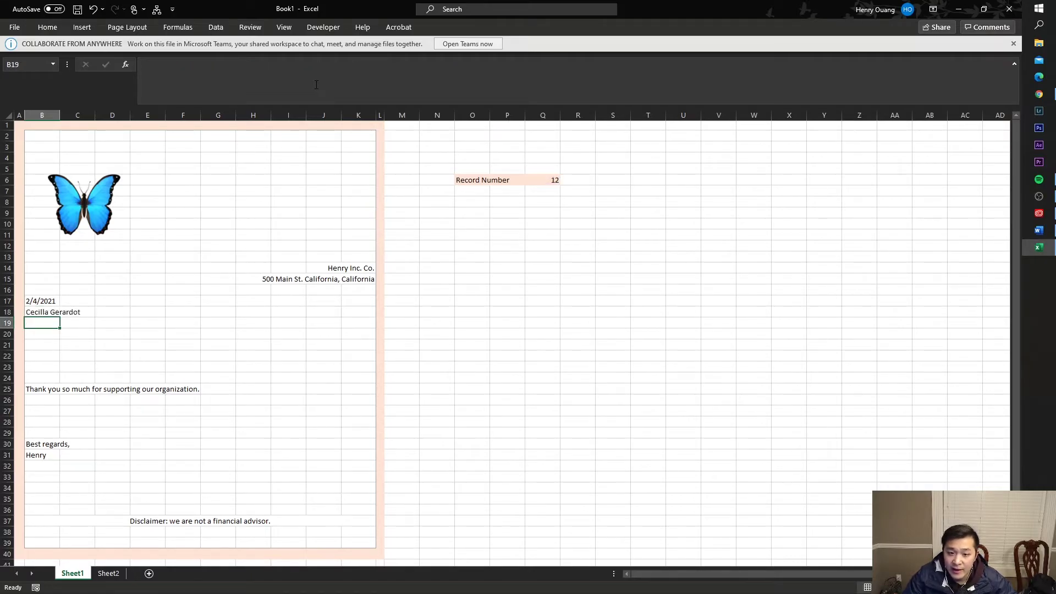
key("Up")
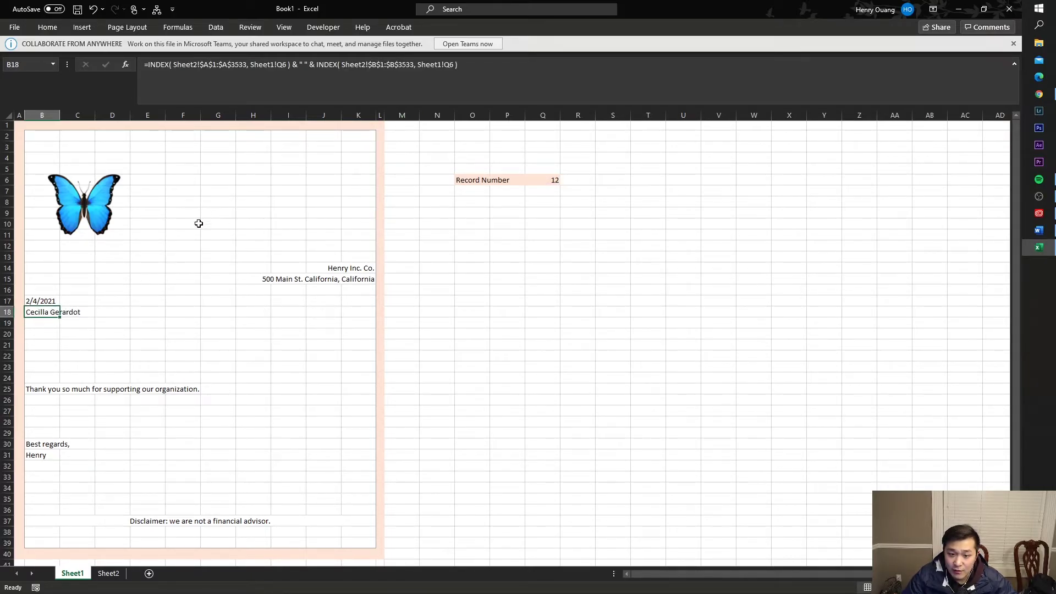
- Step the record number in Q6 through 2, 3, 4 and 5
left_click(537, 179)
type("2")
key("Return")
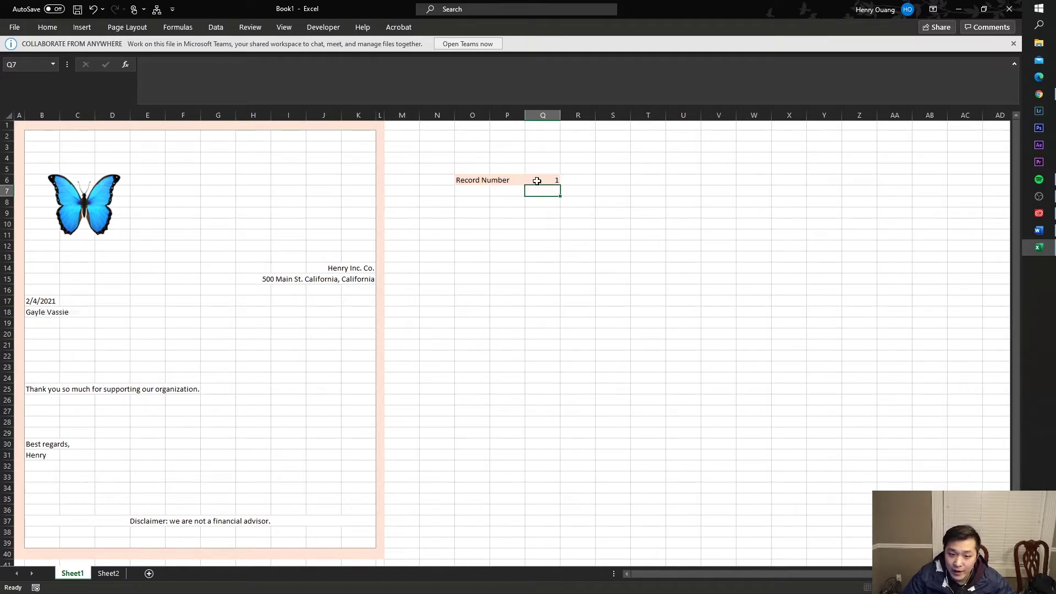
left_click(537, 180)
type("3")
key("Return")
left_click(537, 180)
type("4")
key("Return")
left_click(537, 181)
type("5")
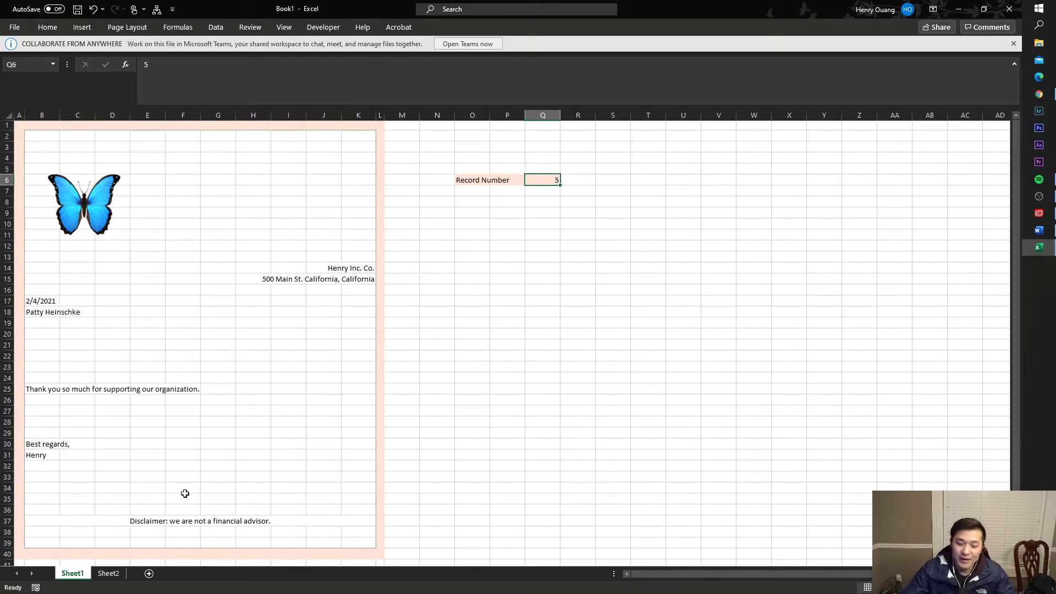
- Find the last contact in Sheet2 row 35 and enter 35 in Q6
left_click(109, 573)
left_click(199, 202)
left_click(49, 125)
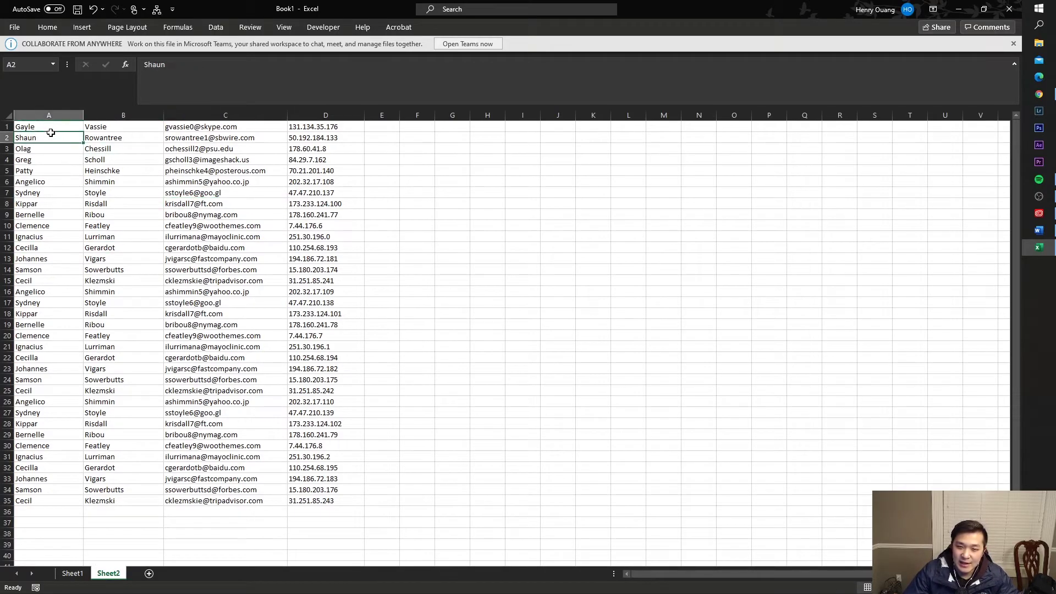
left_click_drag(49, 124, 54, 128)
left_click(55, 148)
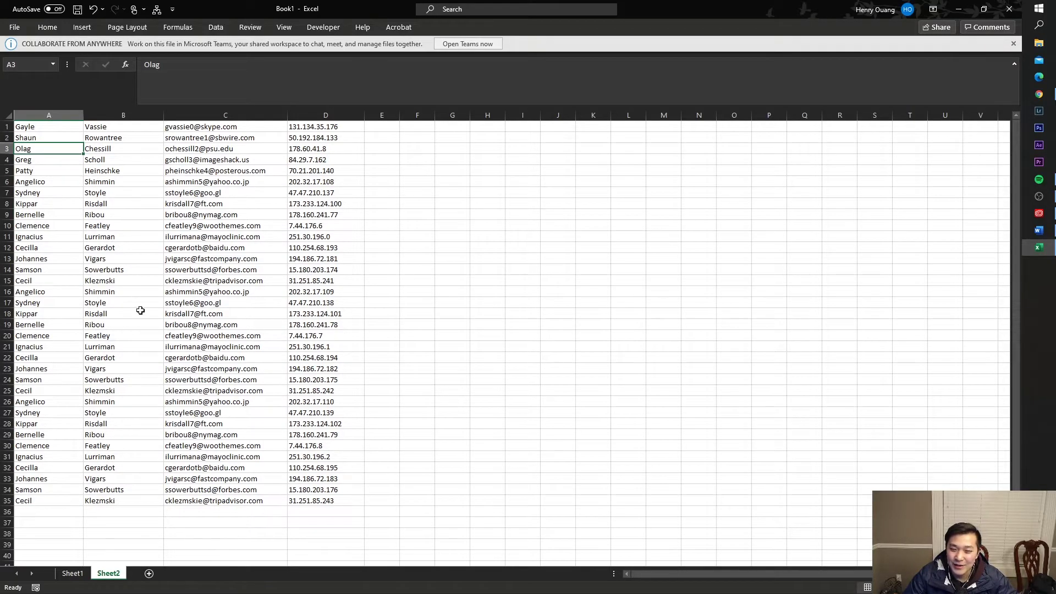
left_click_drag(53, 177, 113, 478)
left_click(112, 478)
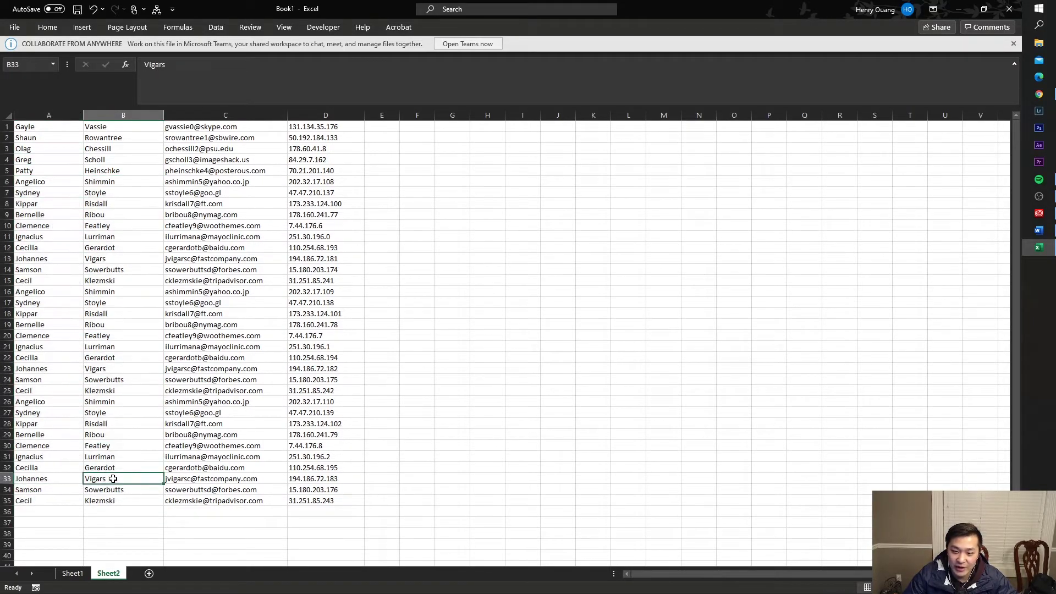
left_click(31, 500)
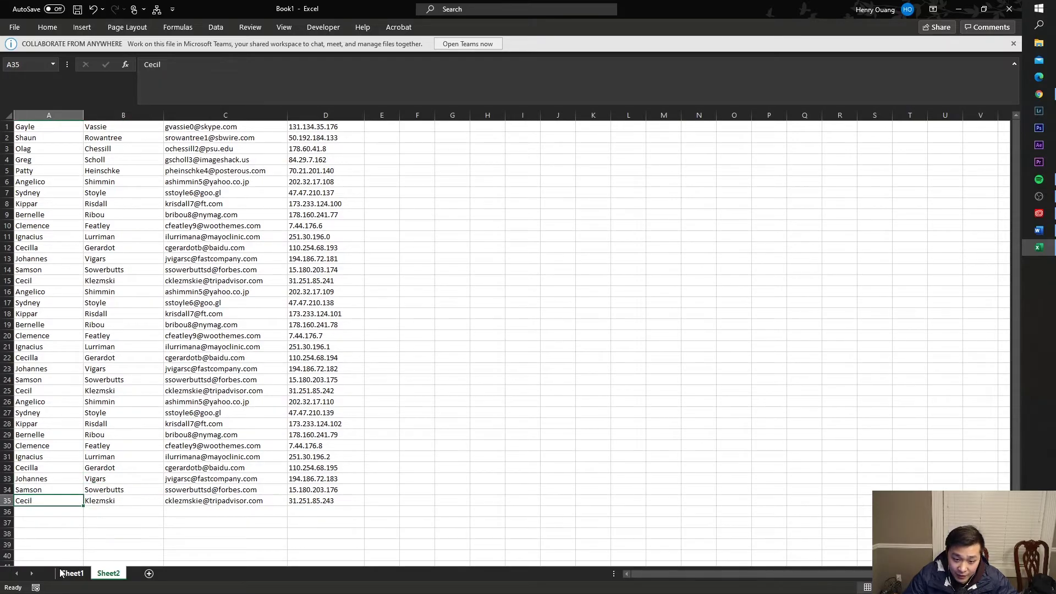
left_click(73, 573)
type("35")
key("Return")
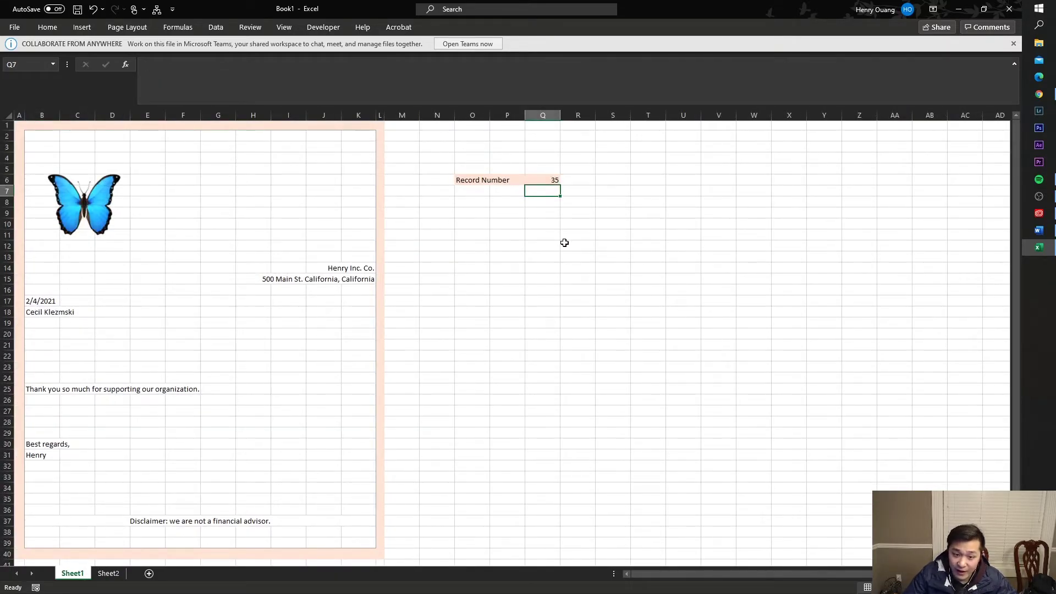
- Try a record number beyond the list in Q6 and review B18's combined name formula
left_click(104, 573)
left_click(72, 573)
left_click(553, 180)
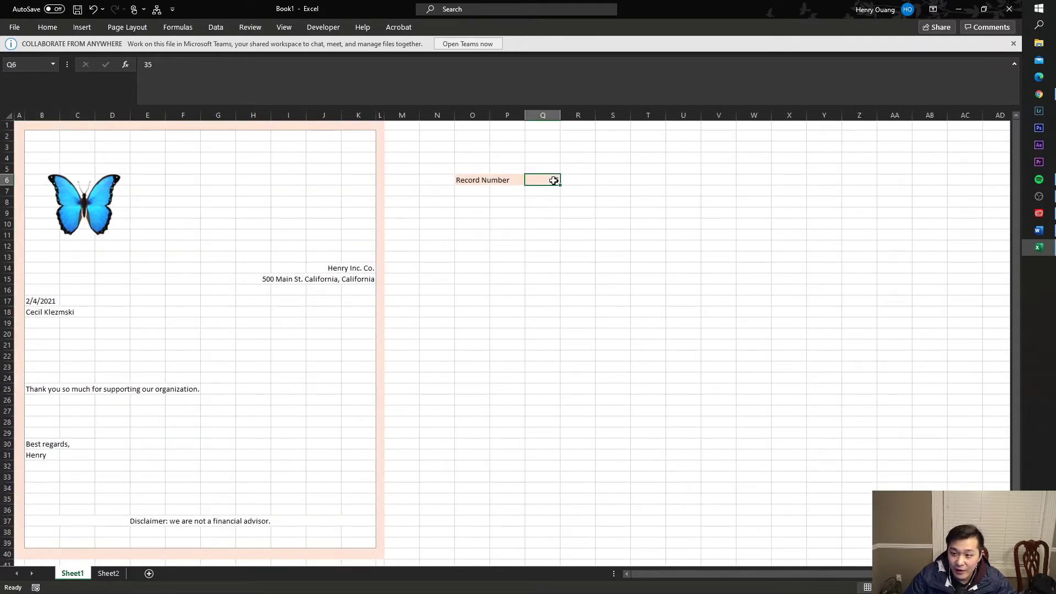
type("5")
key("Return")
left_click(553, 180)
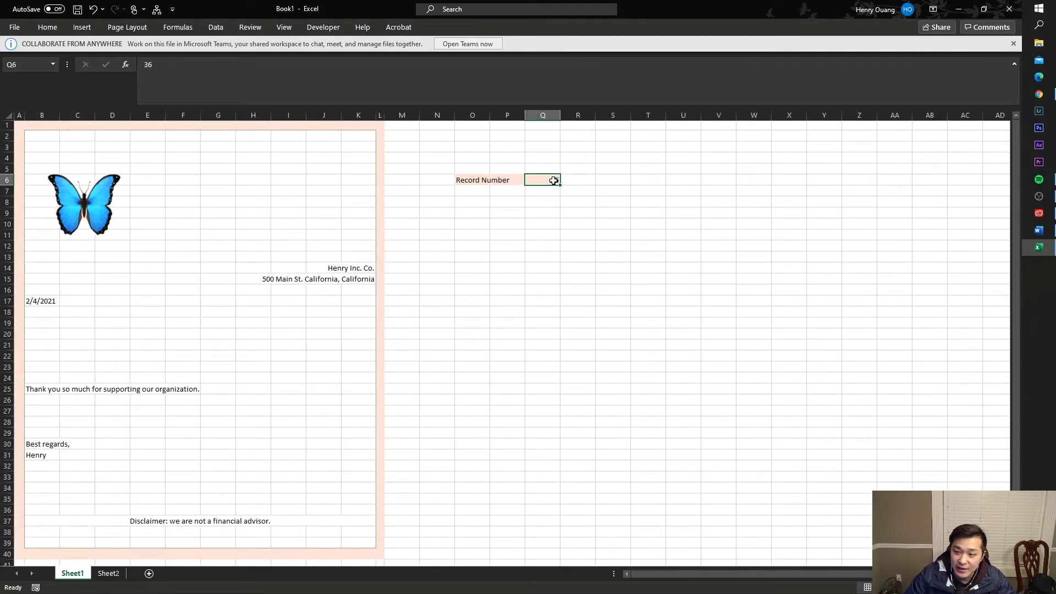
left_click(659, 135)
left_click(481, 159)
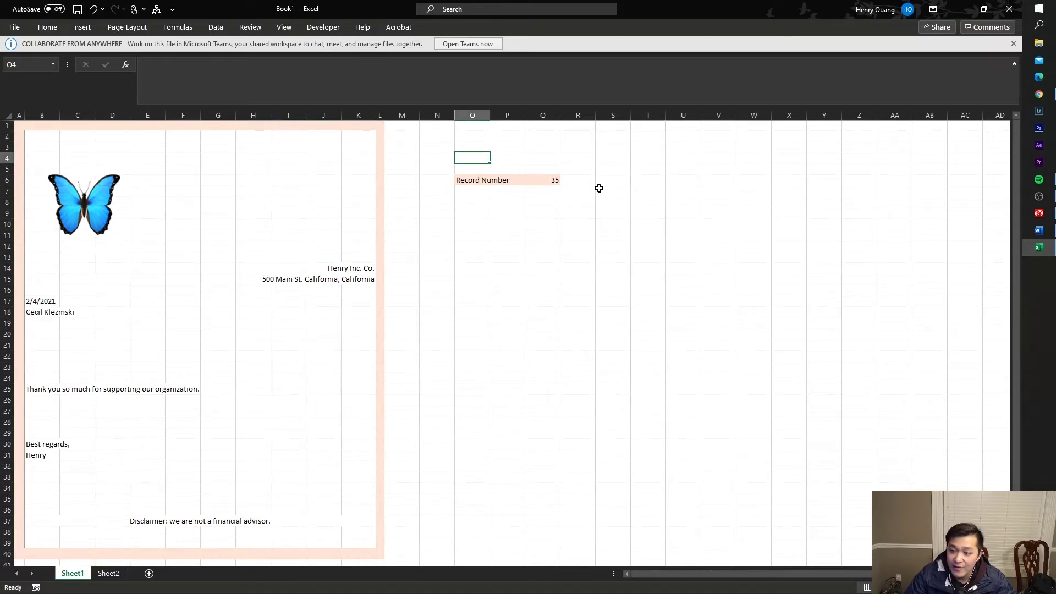
left_click(40, 324)
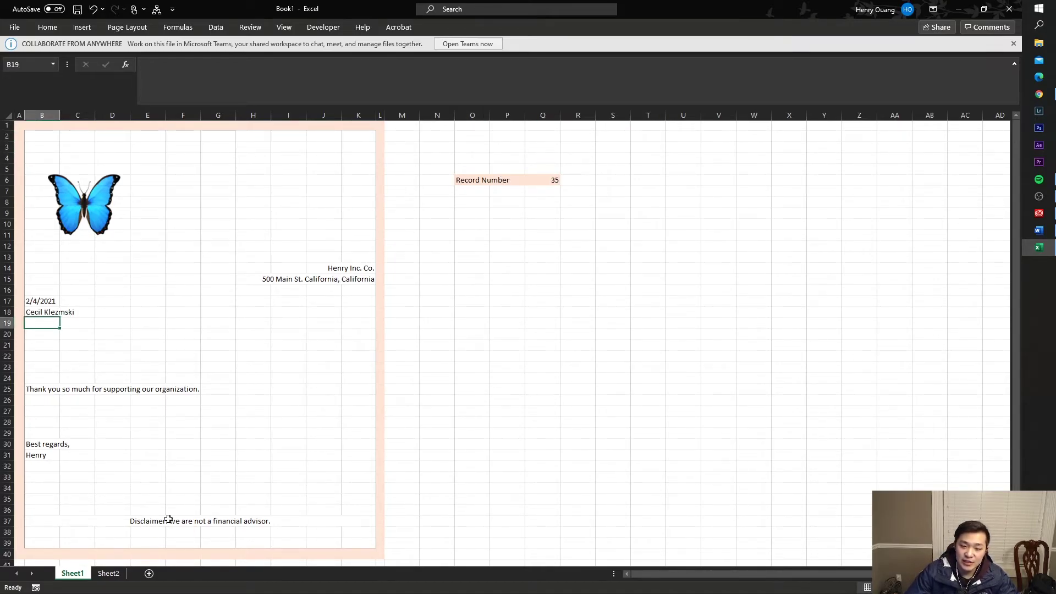
left_click(41, 311)
left_click_drag(457, 74, 319, 44)
key("ctrl+c")
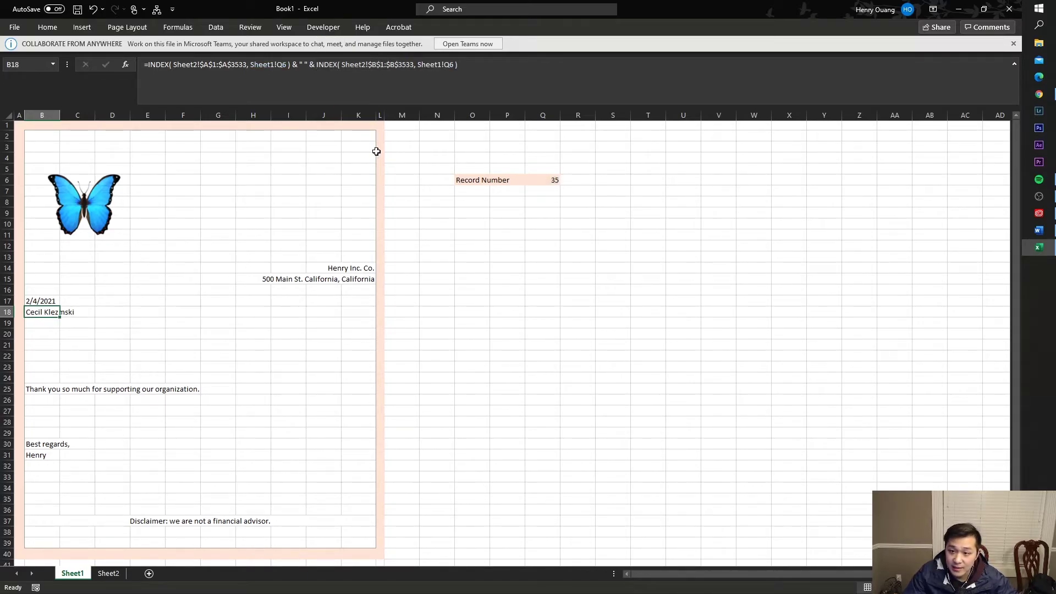
left_click(52, 321)
left_click(236, 98)
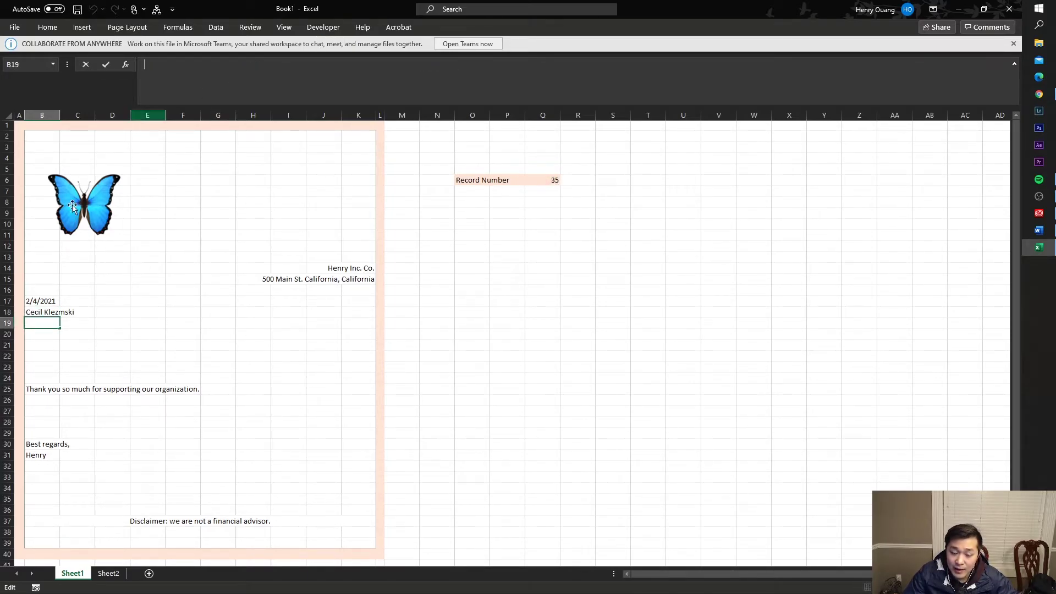
- Put an =INDEX formula in B19 looking up Sheet2!$C$1:$C$3533 for the e-mail
left_click(112, 573)
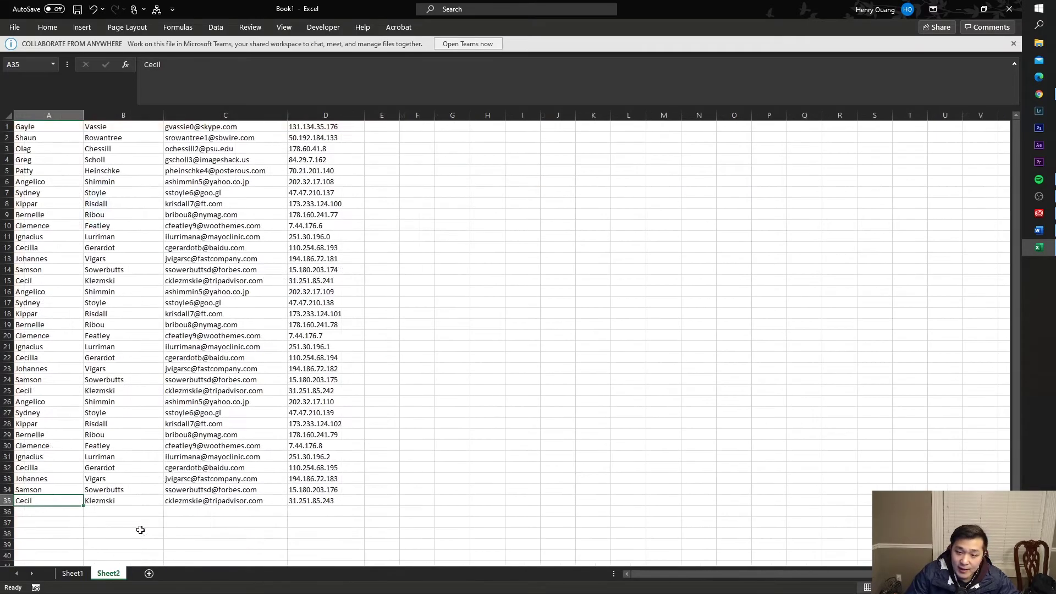
left_click(226, 115)
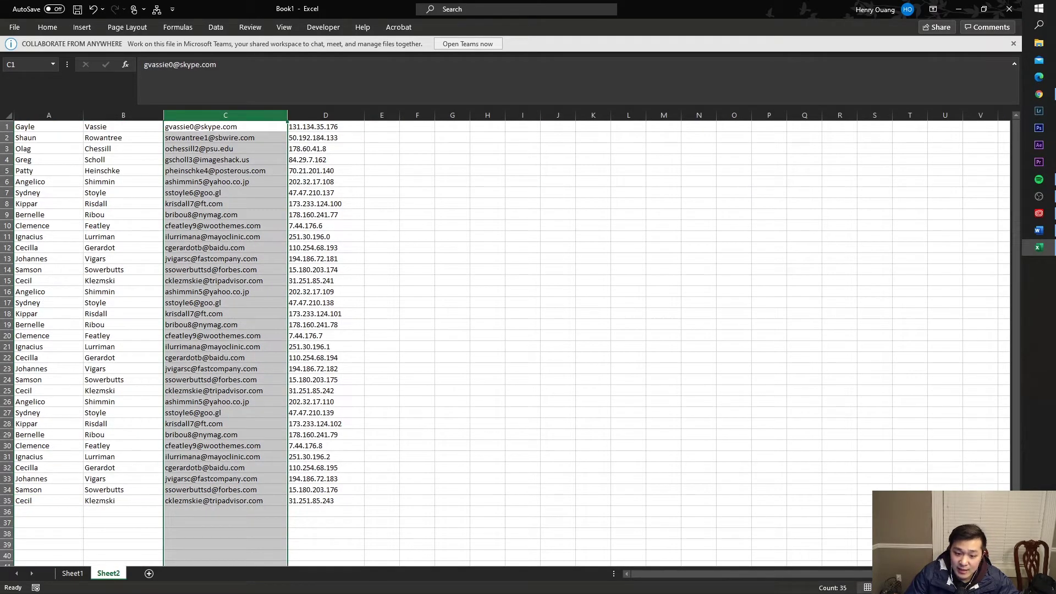
left_click(72, 573)
left_click(49, 330)
left_click(49, 323)
left_click(285, 64)
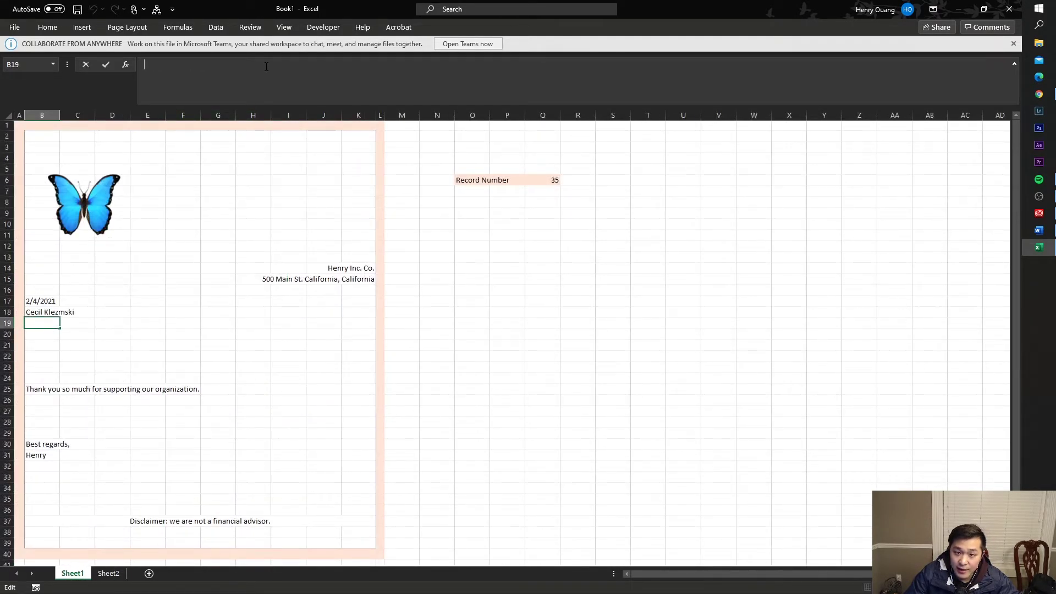
key("ctrl+v")
left_click(144, 64)
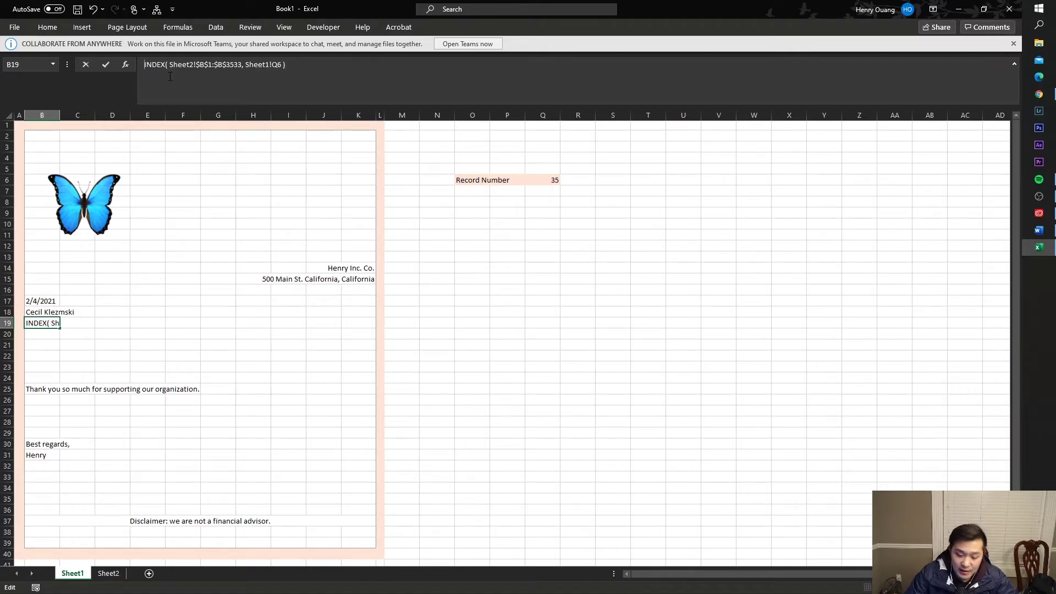
type("=")
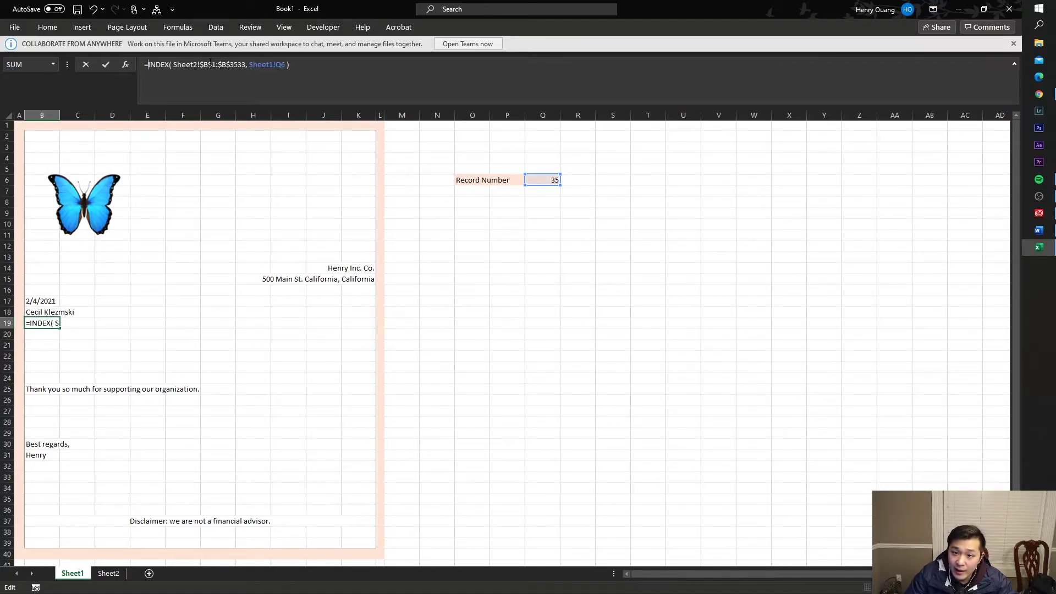
left_click(205, 64)
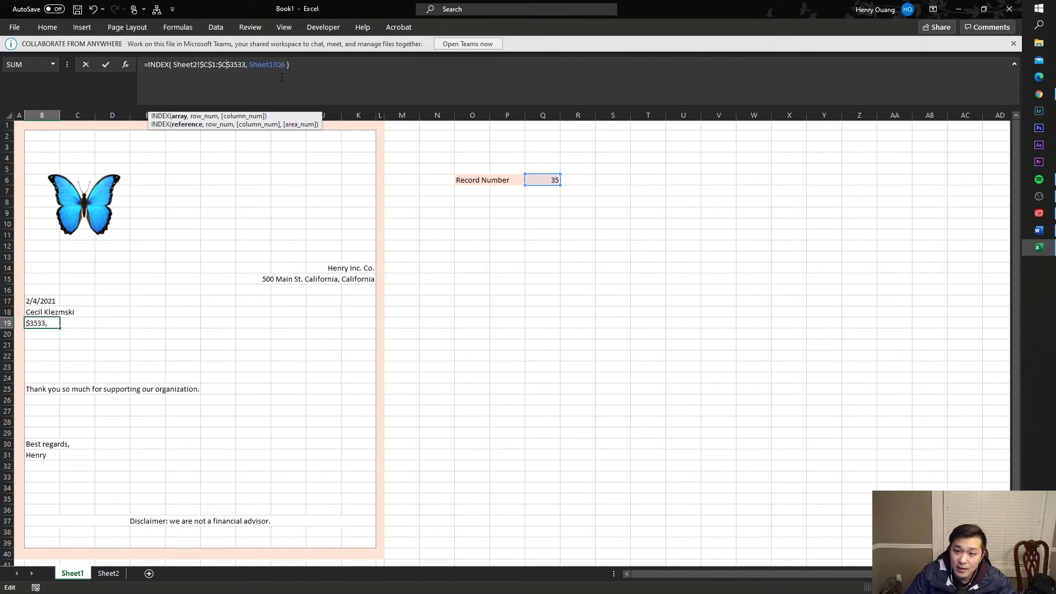
key("Return")
- Cancel an accidental cell move and reselect the name cell B18
left_click(64, 309)
left_click_drag(64, 309, 51, 312)
key("Escape")
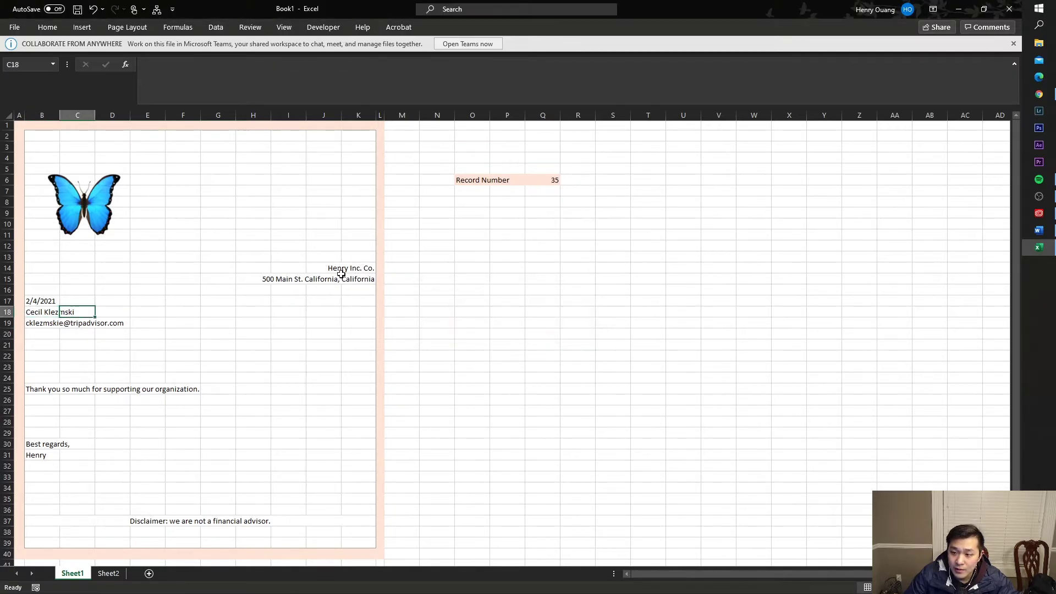
left_click(48, 312)
- Lock both record-number references in B18's name formula as Sheet1!$Q$6
left_click(441, 64)
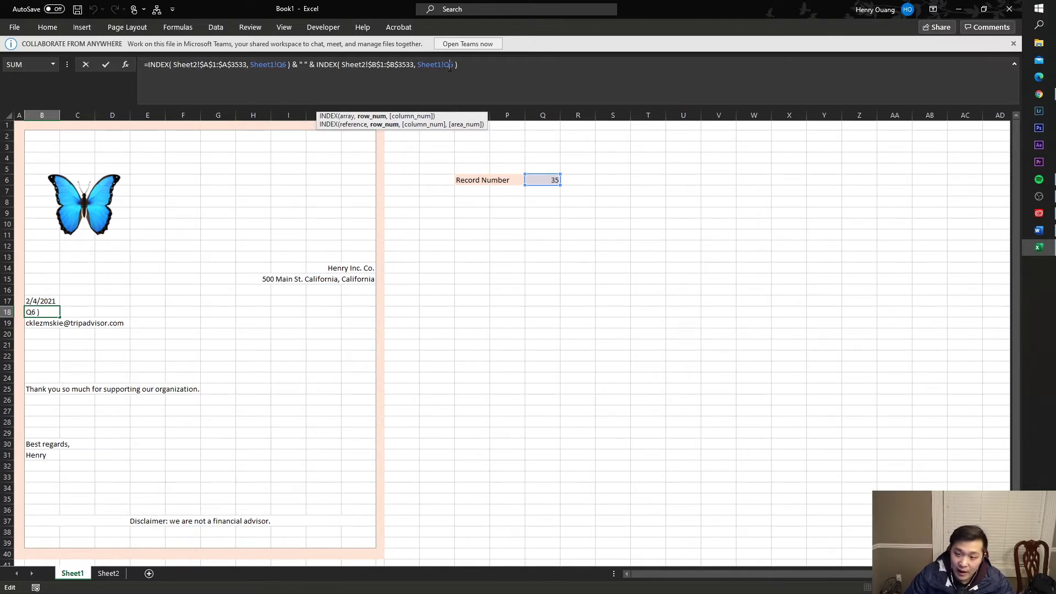
key("Return")
left_click_drag(288, 290, 289, 279)
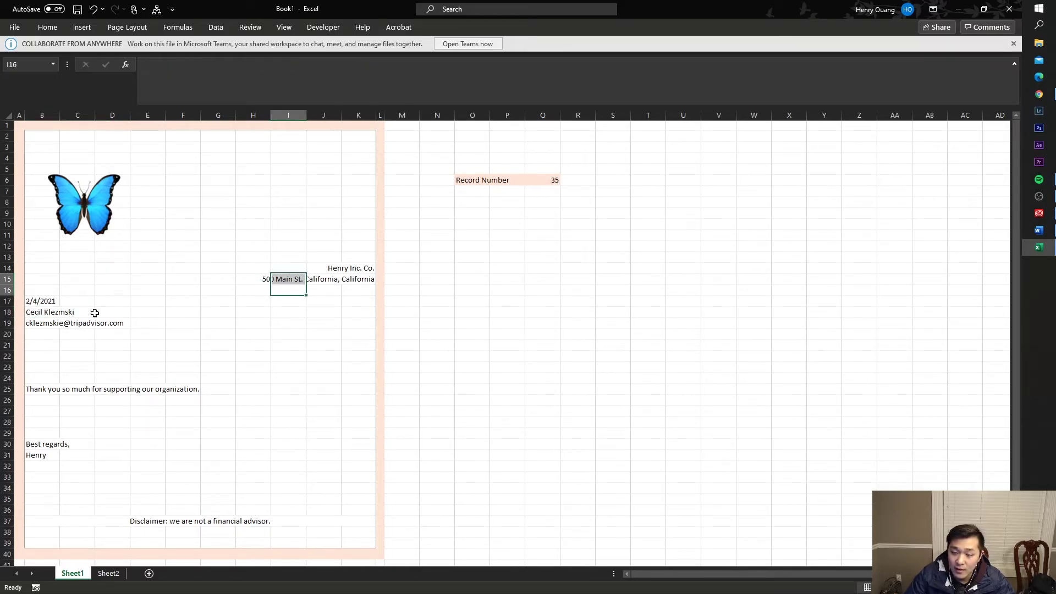
left_click(66, 312)
left_click(443, 64)
left_click(445, 64)
key("F4")
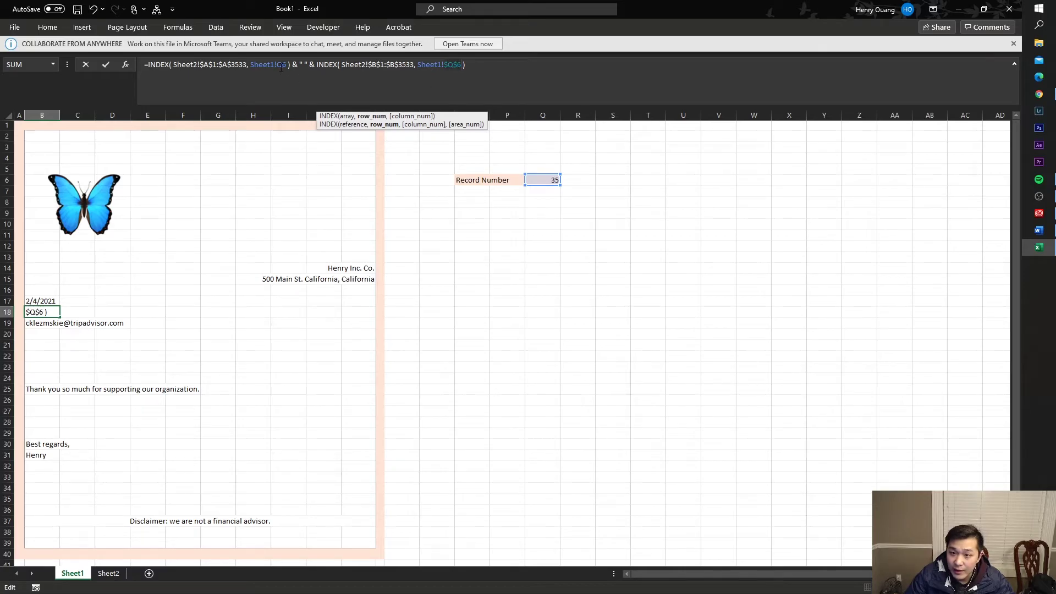
left_click(281, 66)
key("F4")
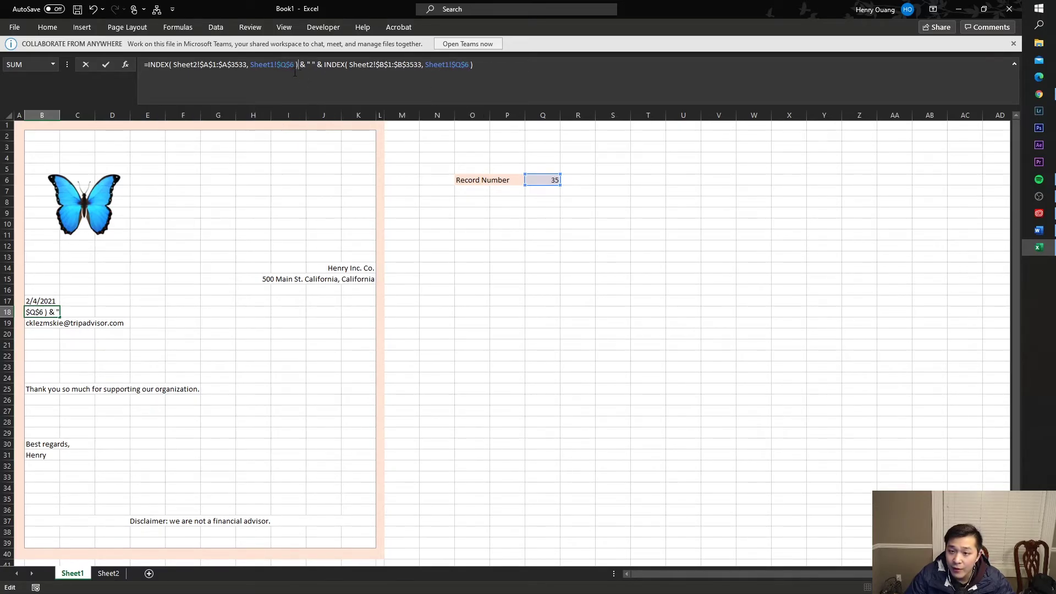
left_click(289, 64)
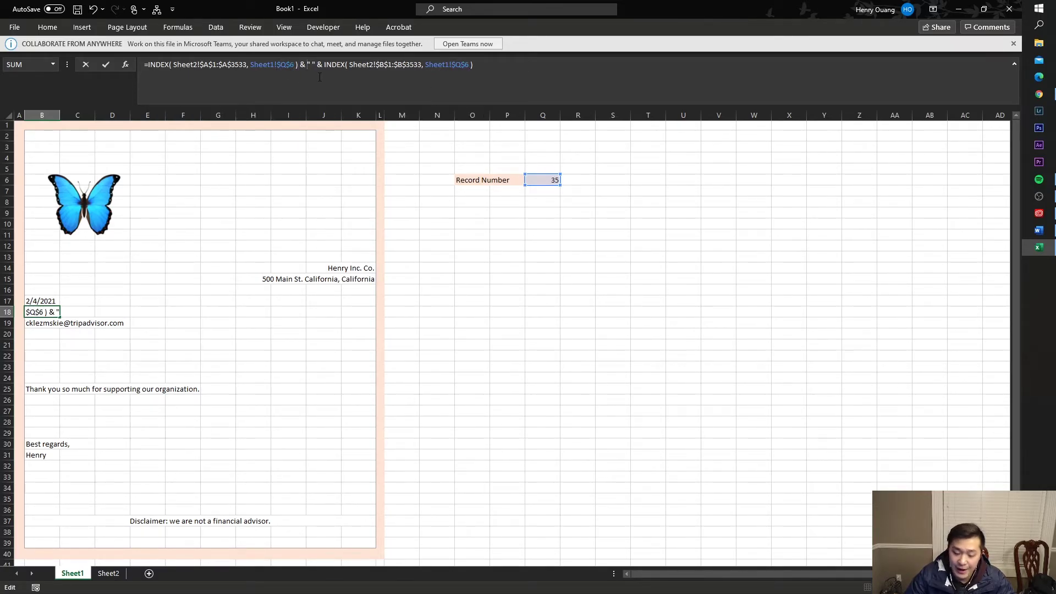
key("Return")
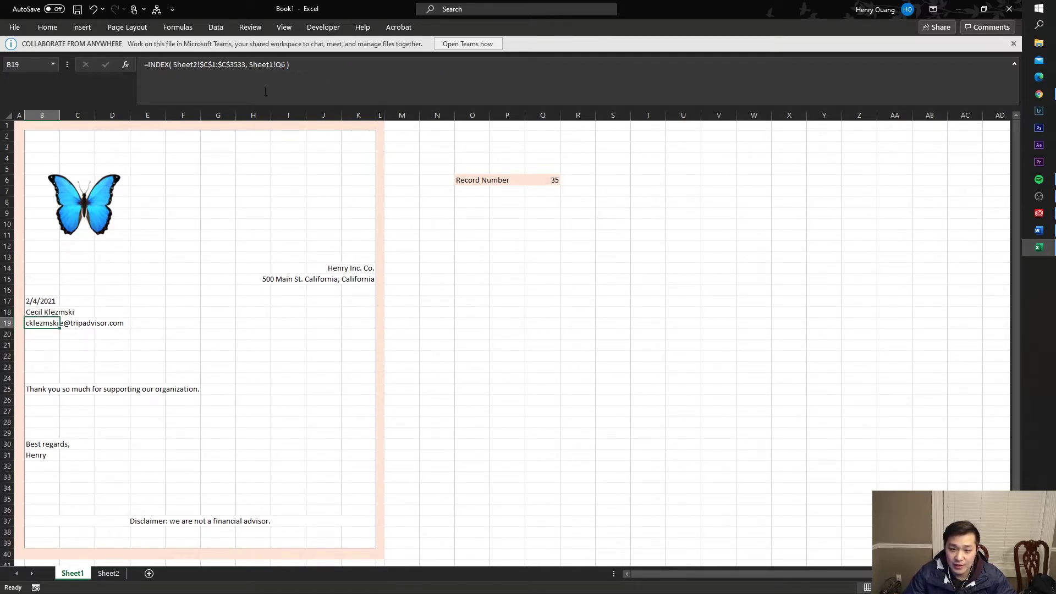
- Lock B19's e-mail reference as Sheet1!$Q$6, then look over Sheet2's IP column D
left_click(287, 64)
key("F4")
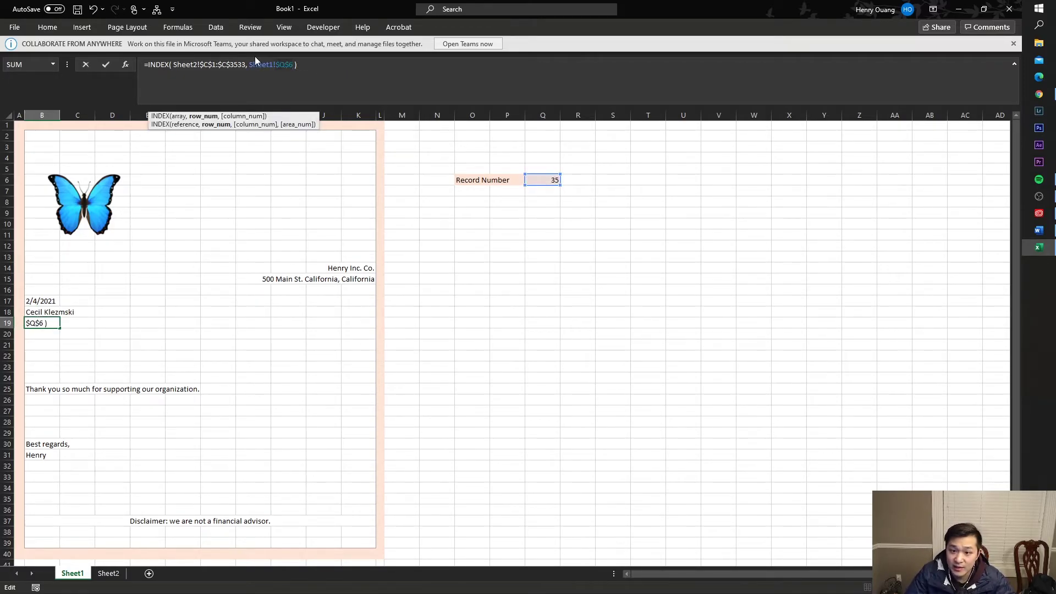
key("Return")
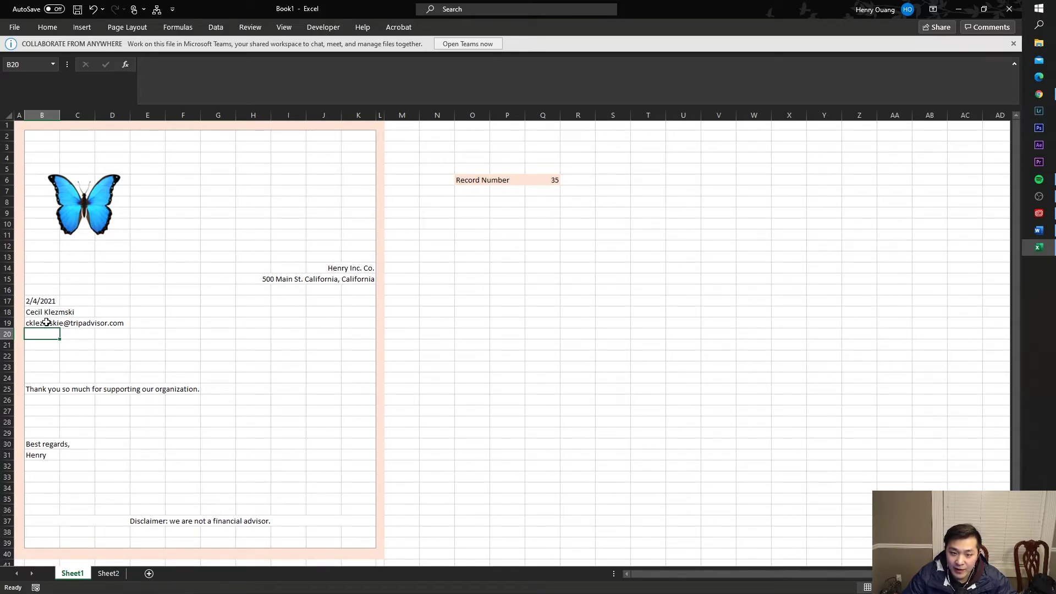
left_click(47, 322)
key("F2")
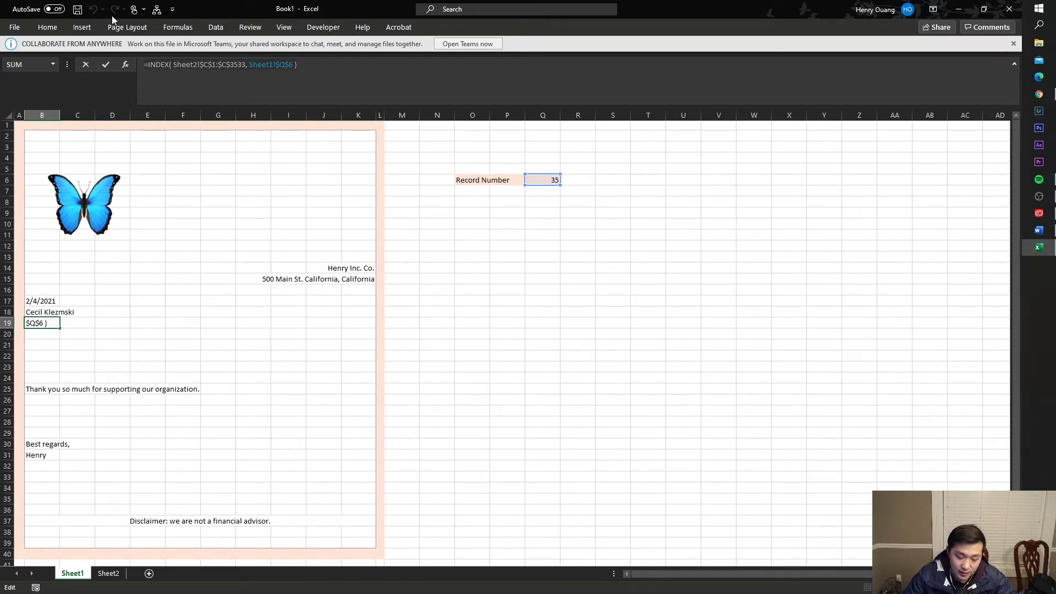
key("Escape")
left_click(108, 573)
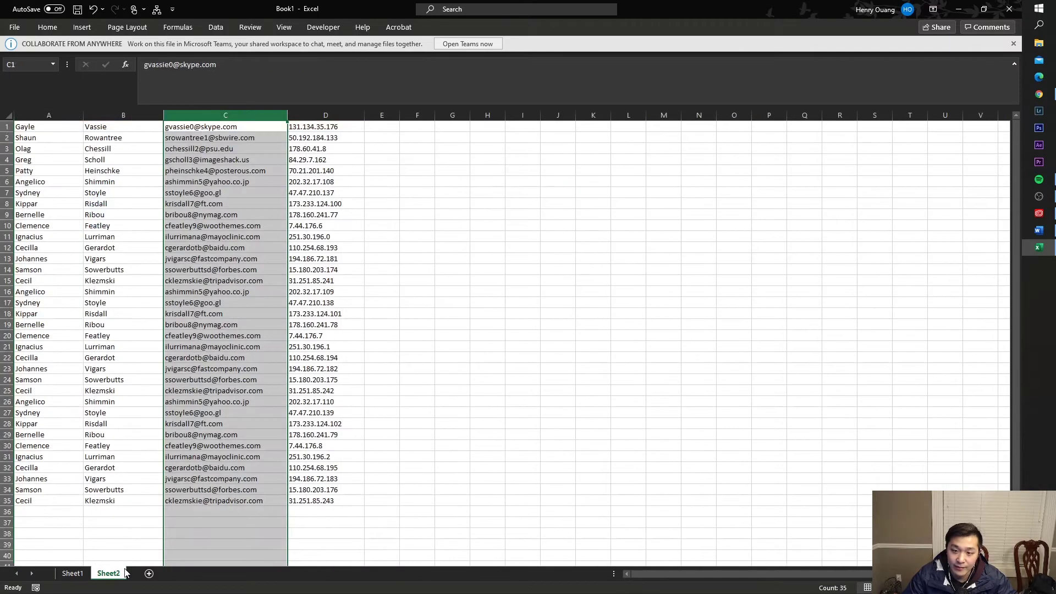
left_click_drag(326, 181, 326, 280)
left_click(325, 181)
- On Sheet1, paste the e-mail INDEX formula into cell B20
key("Up")
key("Up")
key("Up")
key("Up")
key("Up")
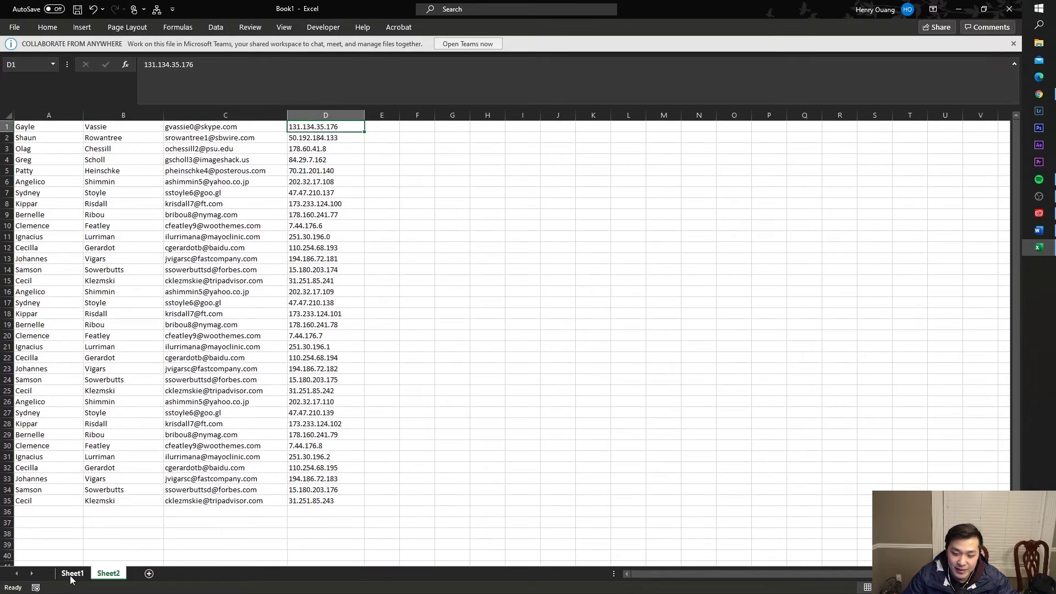
left_click(72, 573)
left_click(50, 336)
left_click(303, 71)
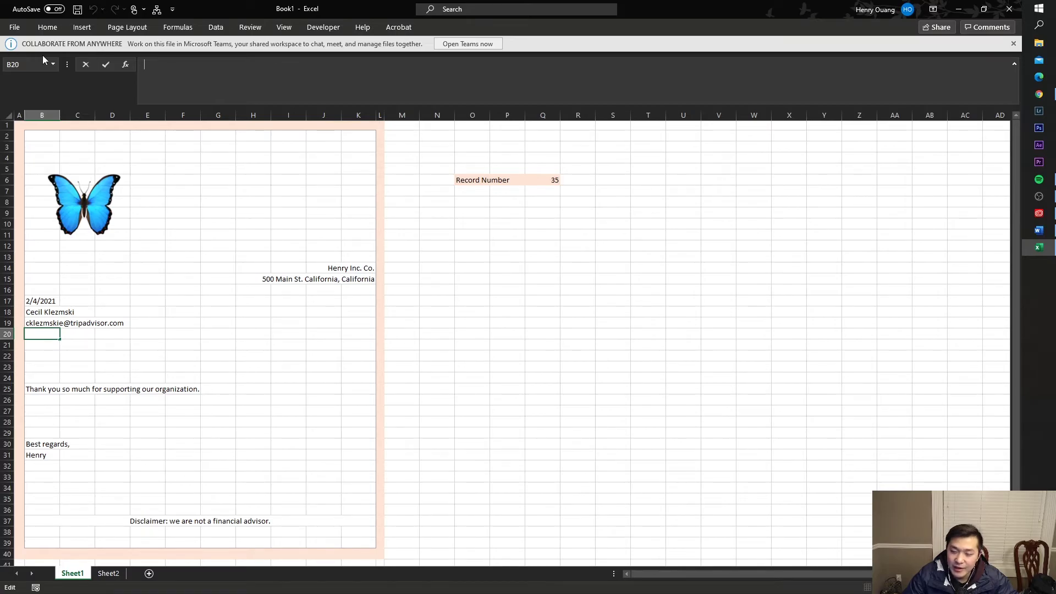
type("=INDEX( Sheet2!$C$1:$C$3533, Sheet1!$Q$6 )")
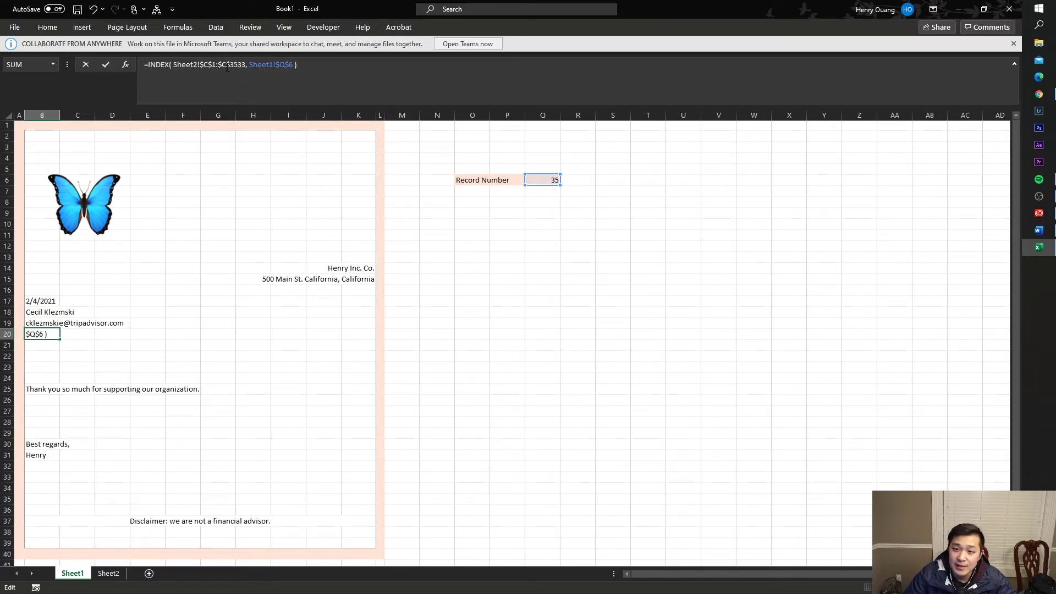
- Change both range columns from C to D (Sheet2!$D$1:$D$3533) and commit the IP lookup
left_click(226, 67)
key("BackSpace")
type("c")
key("BackSpace")
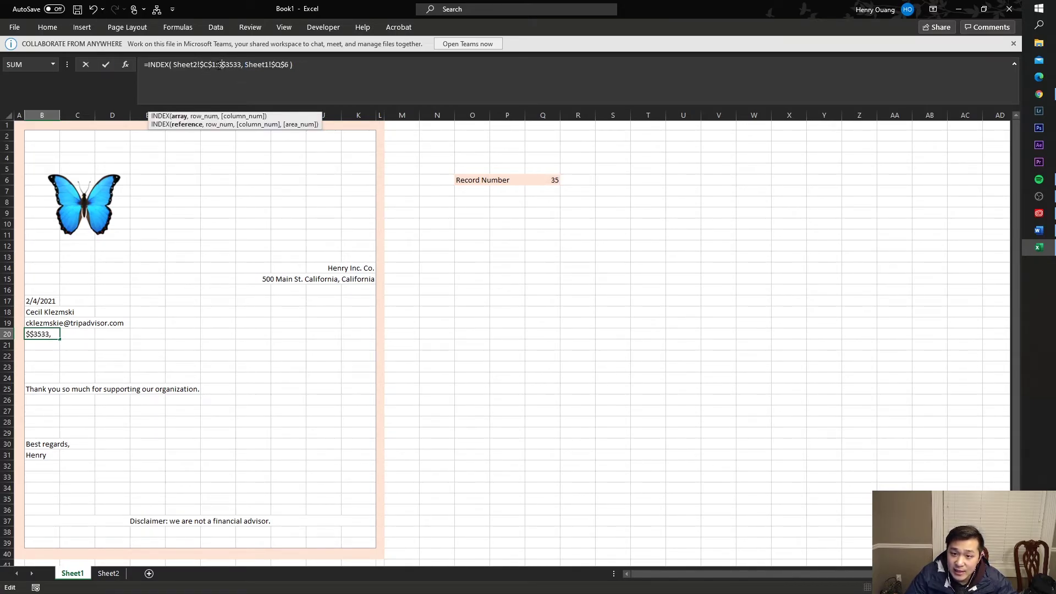
type("D")
left_click(205, 65)
key("BackSpace")
type("D")
key("Return")
- Review the filled detail cells B18:B20
key("Up")
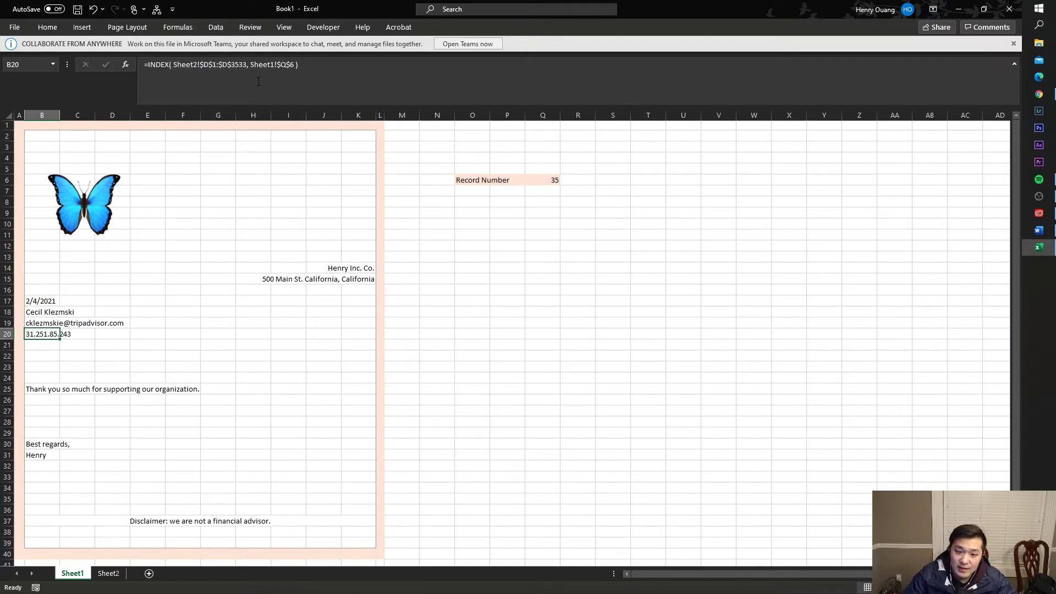
left_click_drag(55, 334, 48, 313)
left_click_drag(77, 356, 77, 367)
- Enter the greeting formula ="Dear " & B18 & "," in cell B23
left_click(49, 365)
type("Dear,")
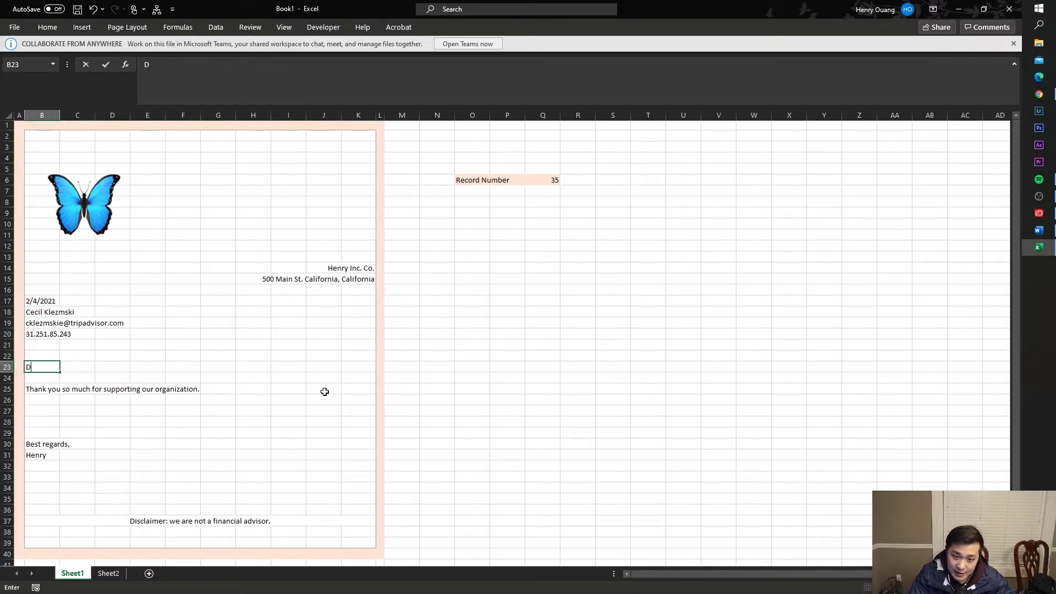
key("BackSpace")
key("BackSpace")
type("=D")
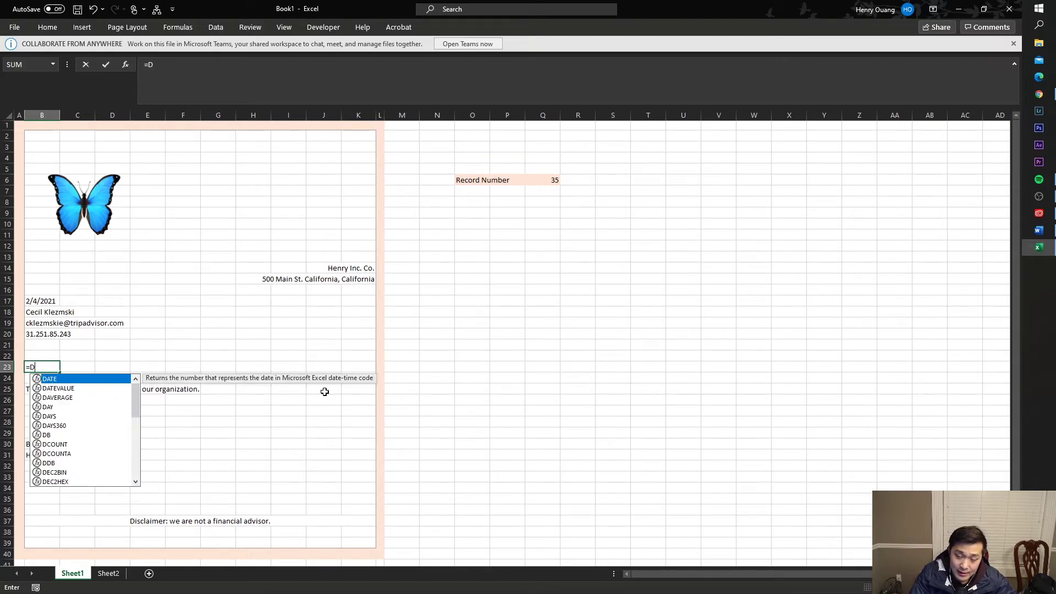
key("Escape")
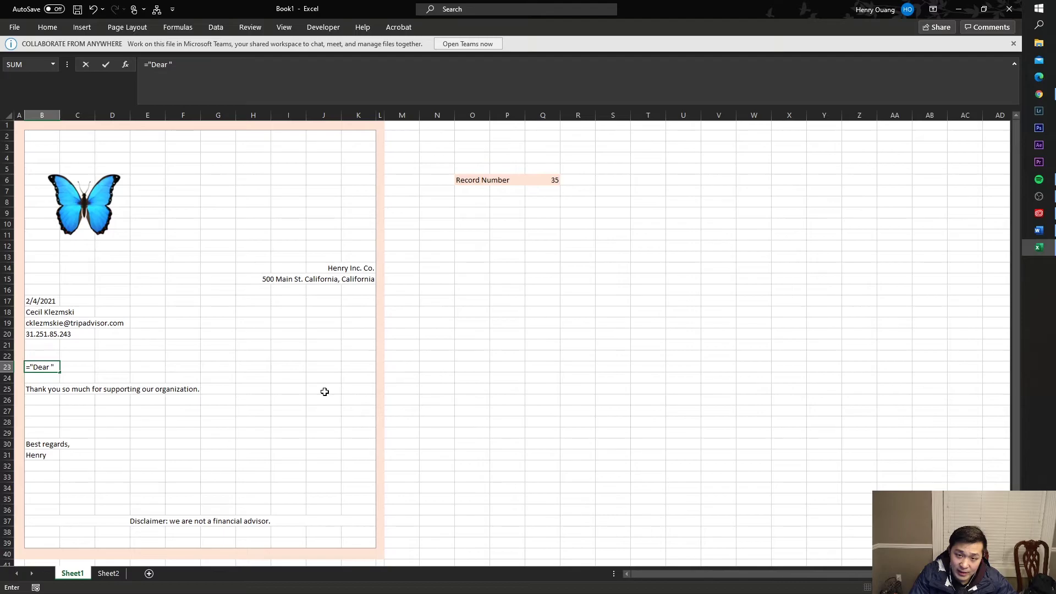
type("&23")
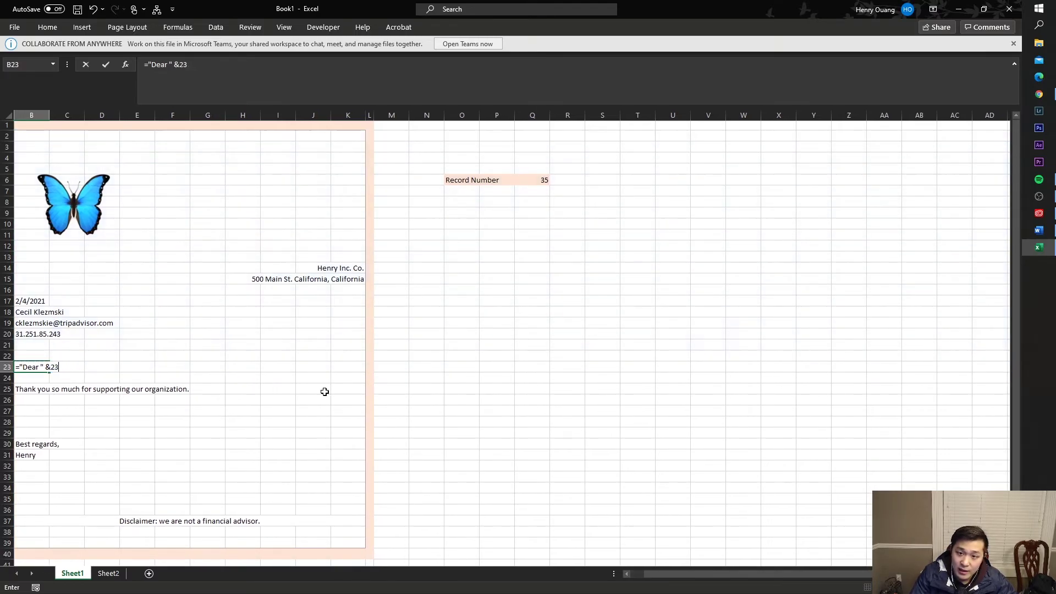
left_click(41, 311)
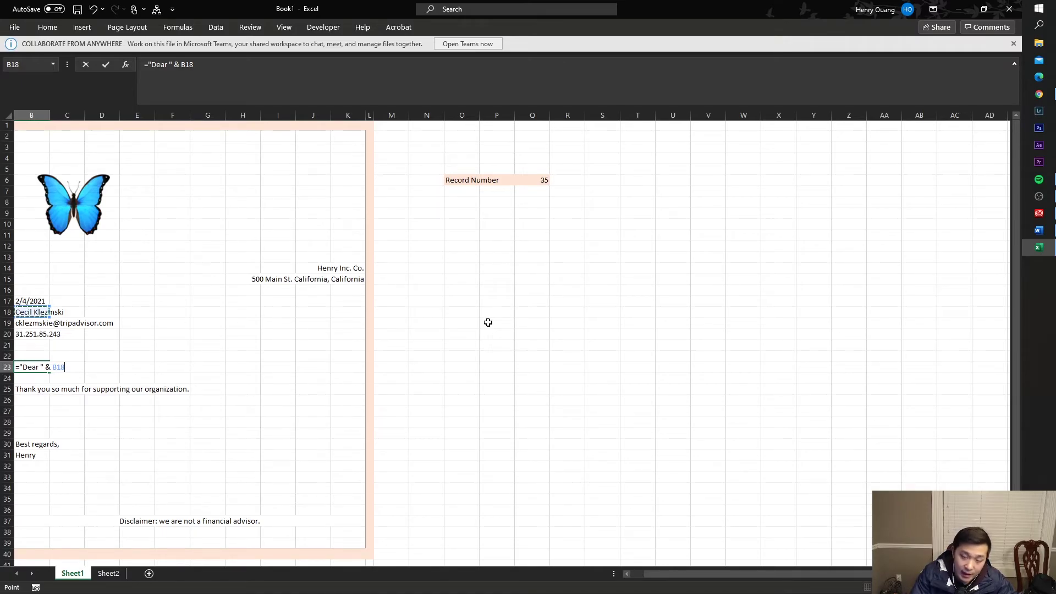
type("&23:23\"")
key("BackSpace")
key("BackSpace")
key("BackSpace")
key("BackSpace")
key("BackSpace")
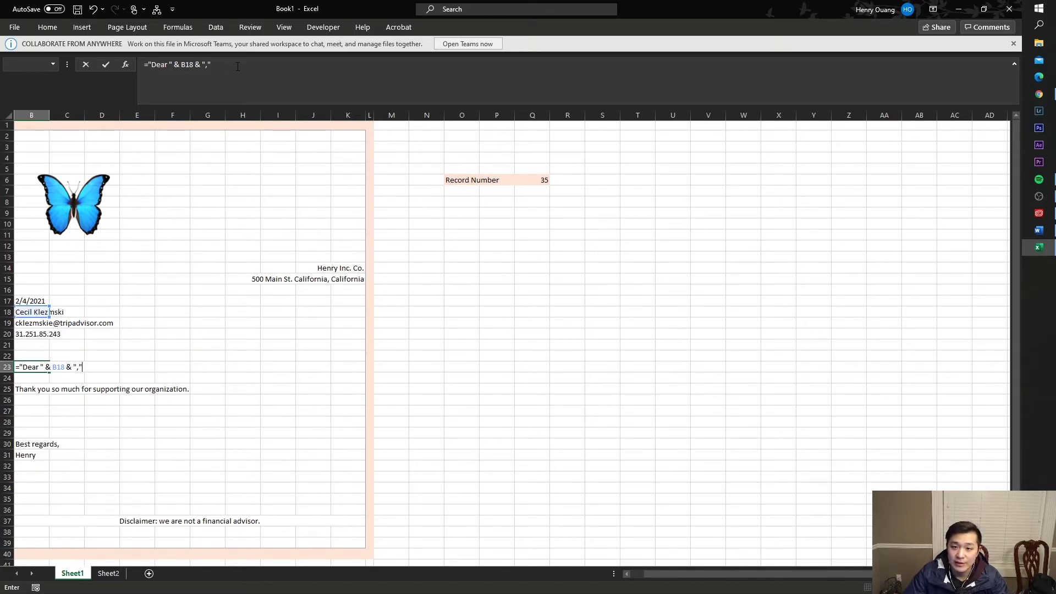
left_click(169, 64)
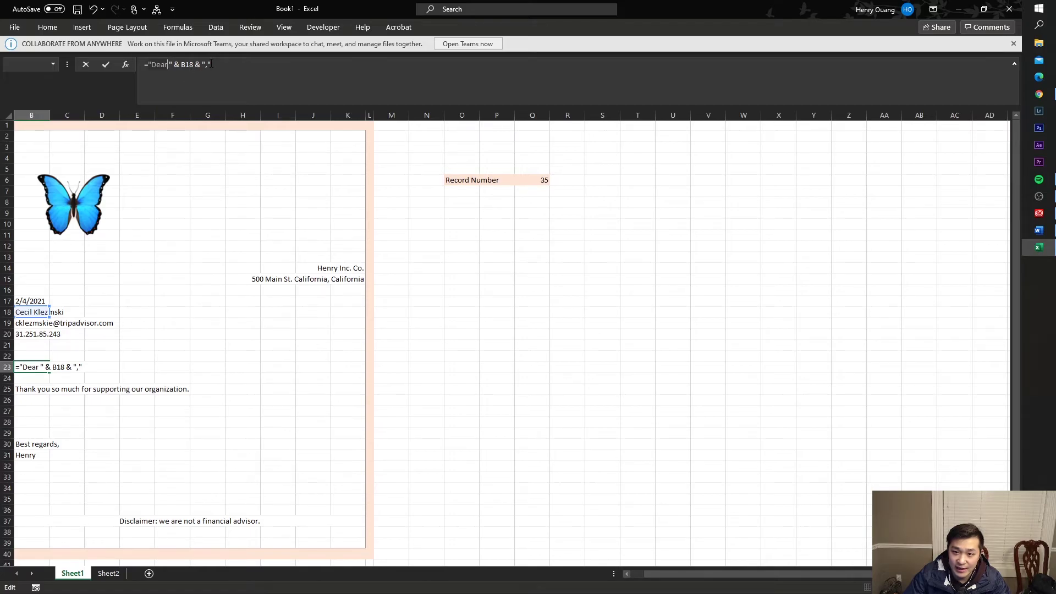
key("Return")
left_click(38, 367)
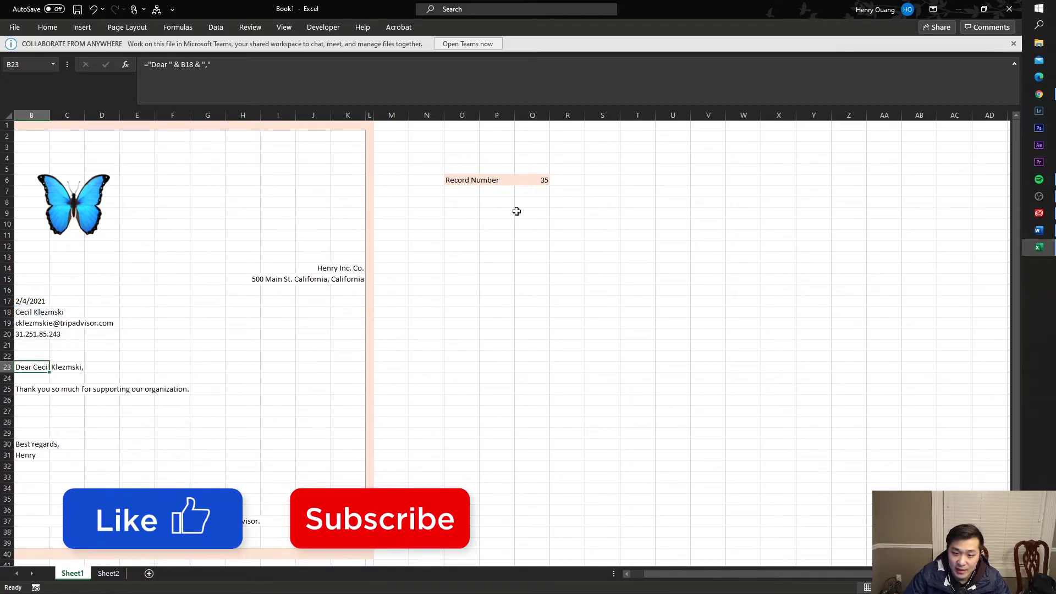
- Test the letter by stepping record number Q6 through 1 to 7
left_click(532, 180)
type("1")
key("Return")
key("Up")
type("2")
key("Return")
key("Up")
type("3")
key("Return")
key("Up")
type("4")
key("Return")
key("Up")
type("5")
key("Return")
type("6")
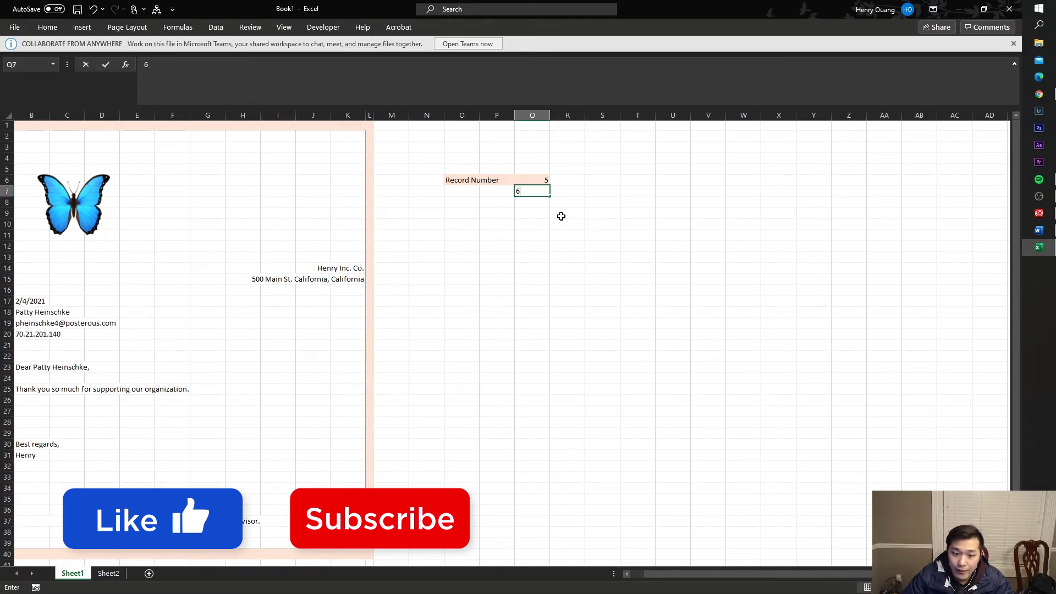
key("Escape")
key("Up")
key("Return")
key("Up")
type("7")
key("Return")
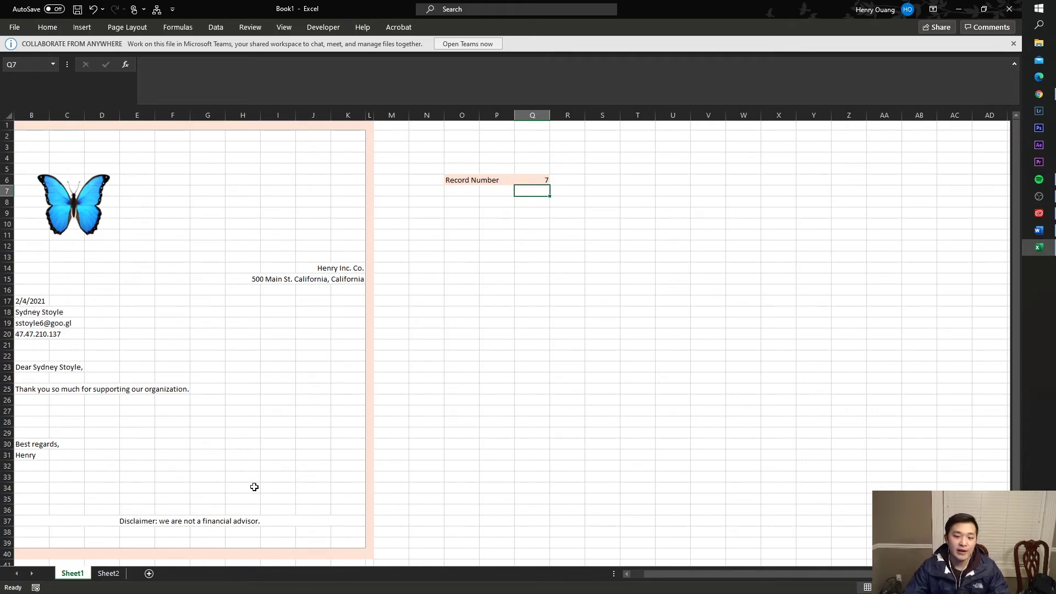
- Compare the Sheet2 contact list with the letter area on Sheet1
left_click(105, 573)
left_click(266, 312)
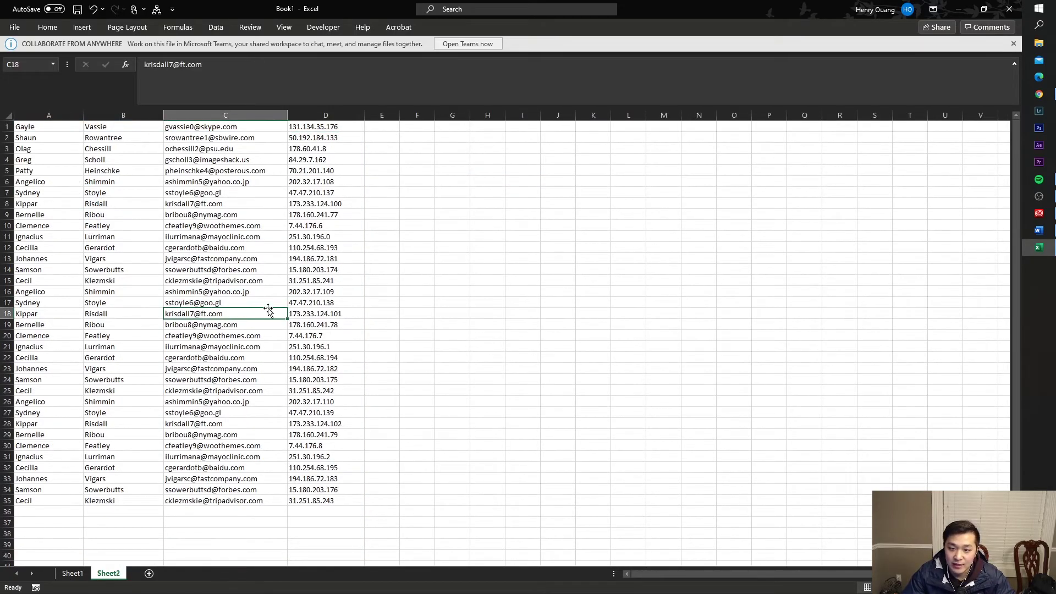
left_click(72, 573)
left_click_drag(352, 528, 17, 130)
left_click(110, 202)
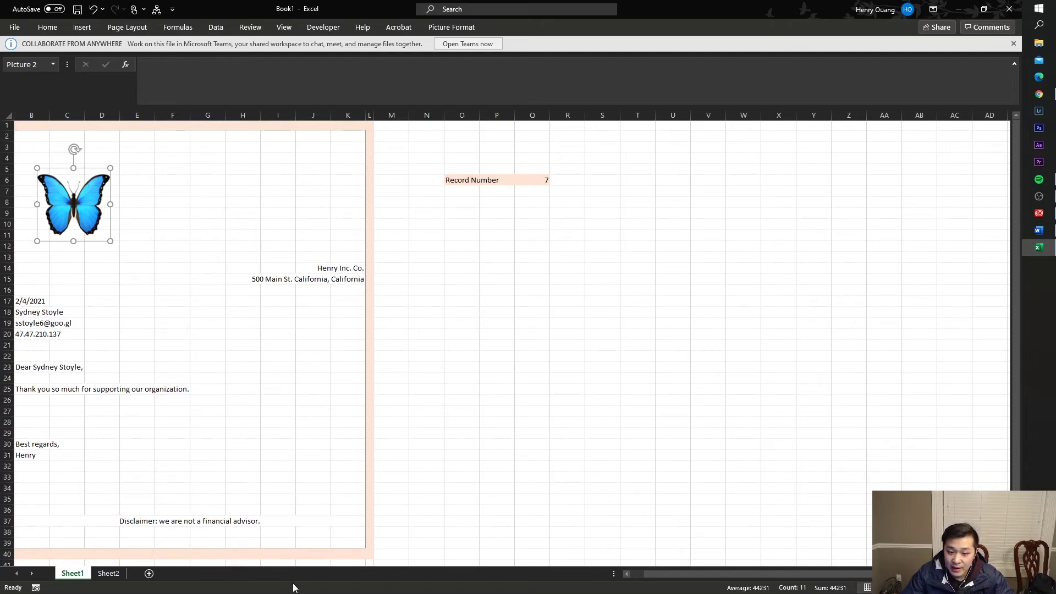
left_click_drag(665, 573, 28, 585)
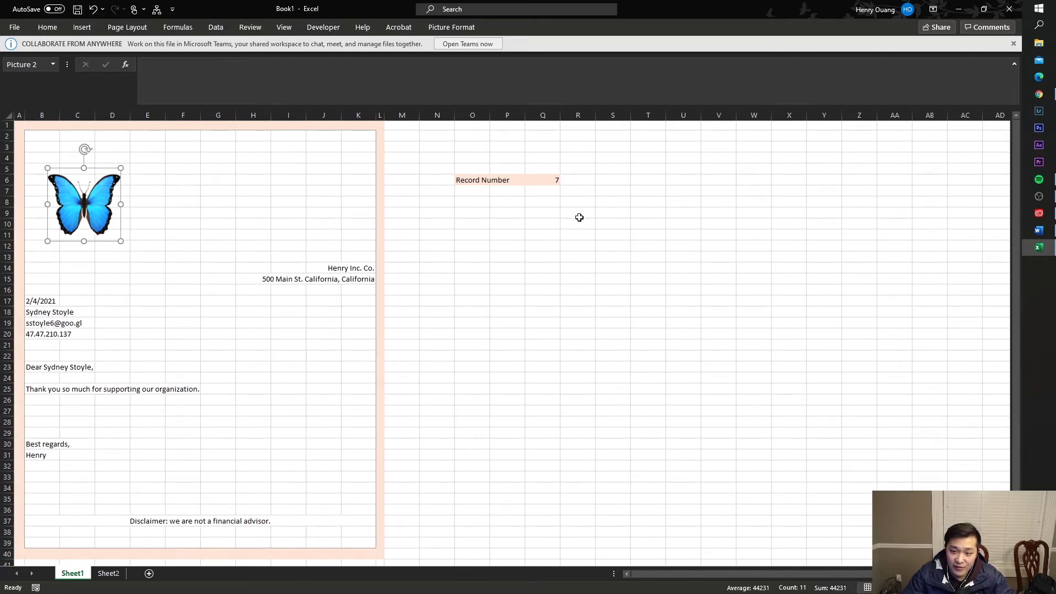
- Set the record number in Q6 to 34
left_click(545, 182)
key("Return")
key("Up")
type("34")
key("Return")
key("Up")
type("34")
key("Return")
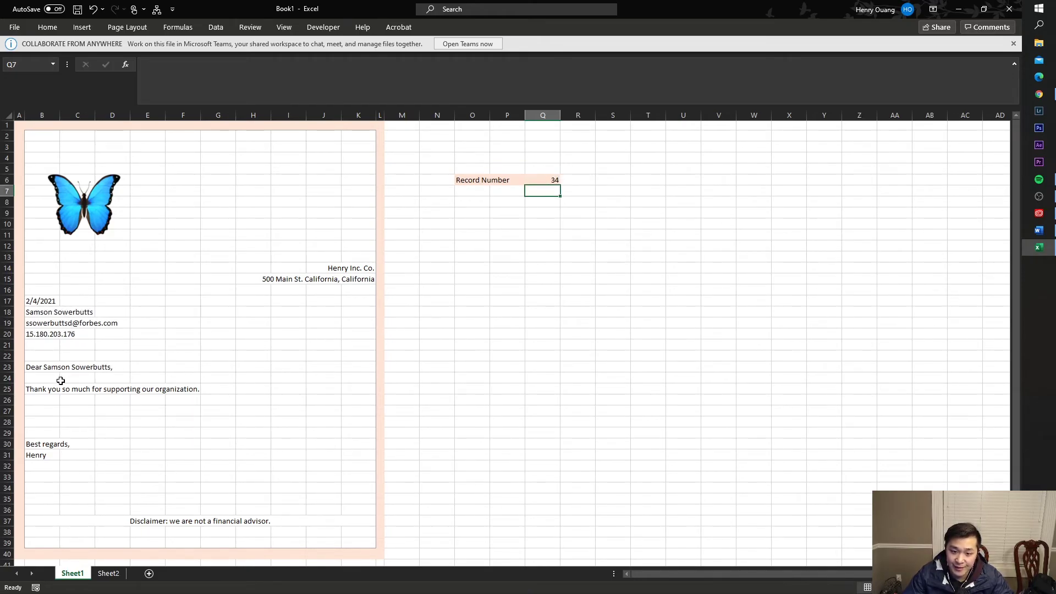
- Check the names in Sheet2 rows 33-34 against the letter
left_click(108, 572)
left_click_drag(62, 505, 134, 504)
left_click_drag(33, 478, 98, 489)
left_click(72, 573)
left_click(435, 382)
left_click(434, 412)
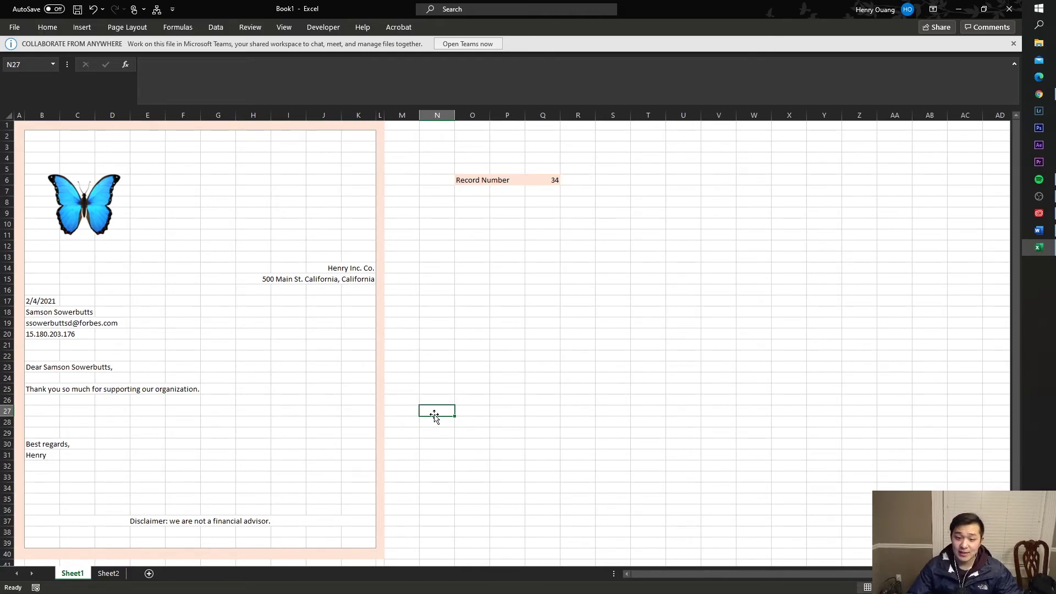
left_click(478, 159)
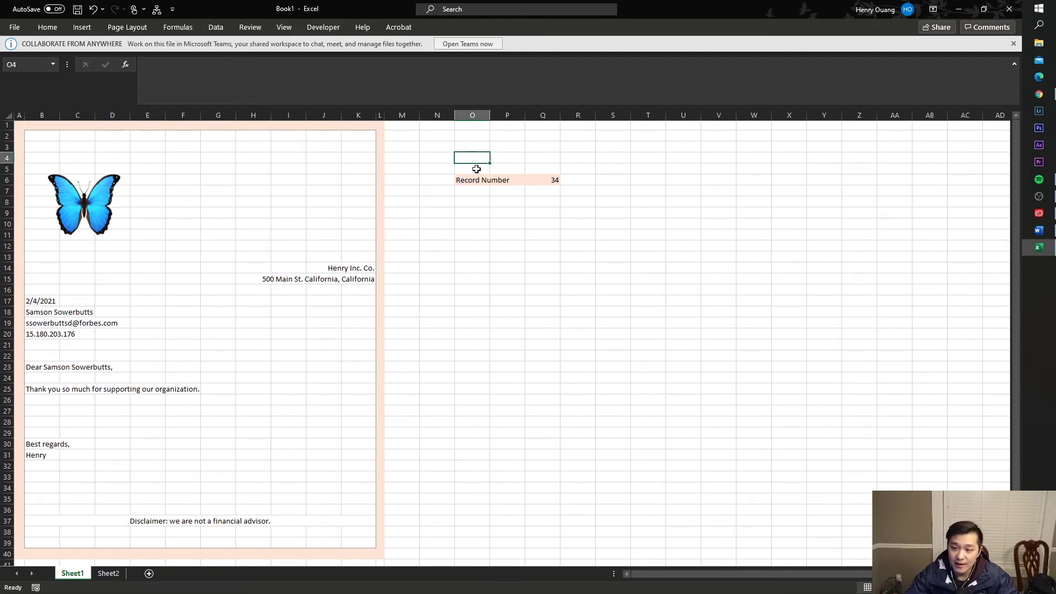
left_click(612, 225)
- Inspect Sheet2 columns A and B beyond the data, then return to Sheet1
left_click(110, 573)
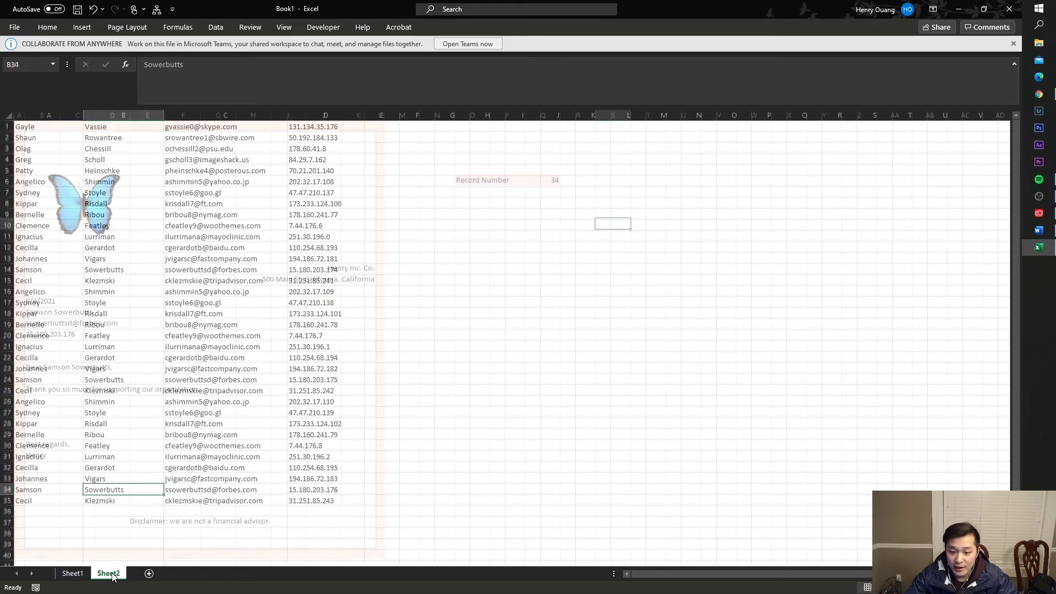
left_click_drag(48, 436, 160, 516)
left_click_drag(48, 415, 122, 137)
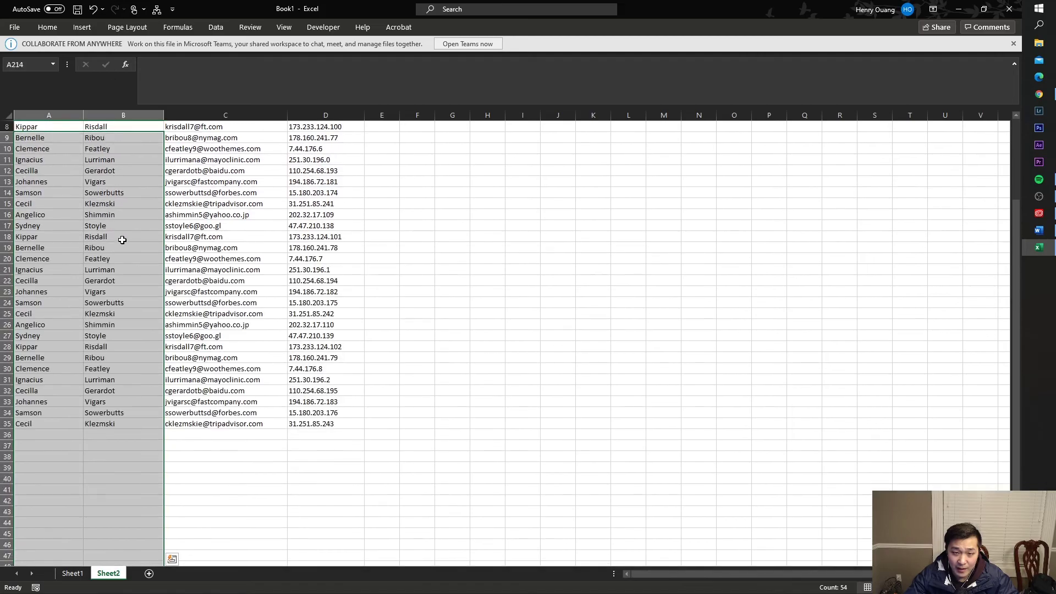
scroll(82, 330, "up", 2)
left_click(33, 346)
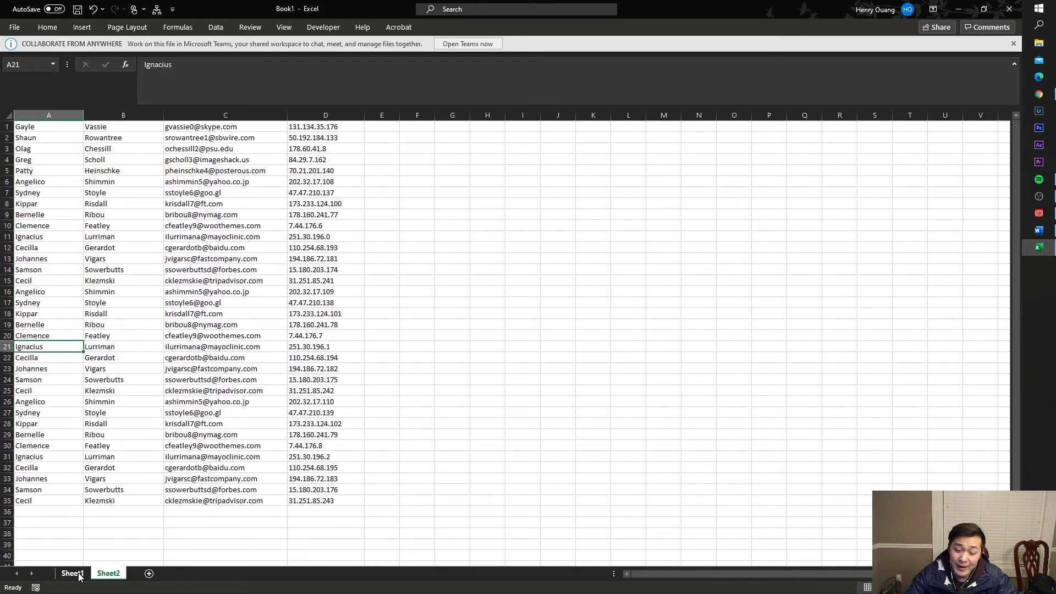
left_click(79, 575)
- Type the label 'Number of Records' in cell O5
left_click(574, 155)
left_click(481, 167)
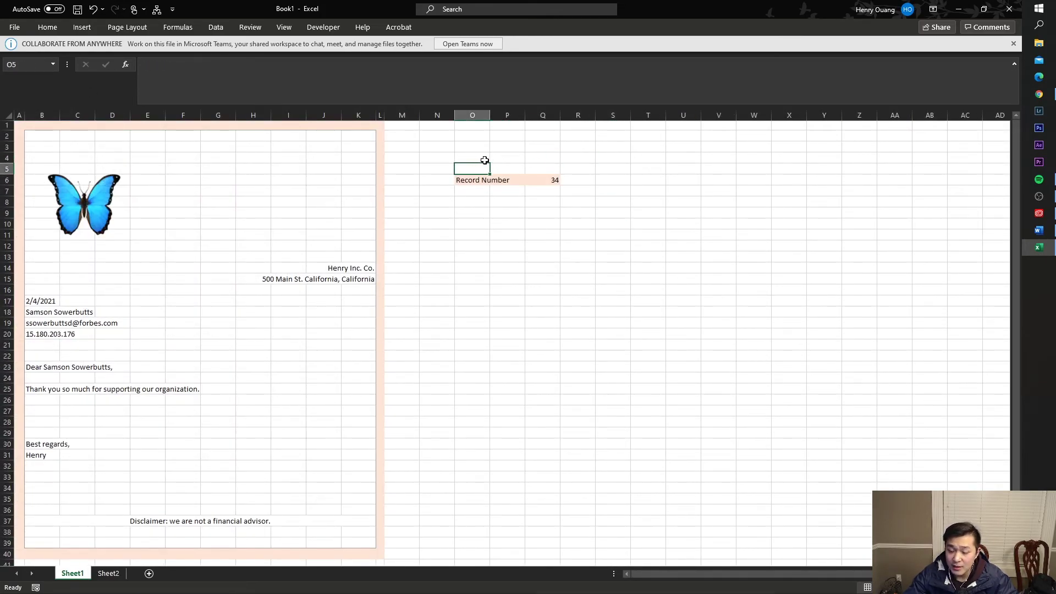
type("Number of Records")
key("Return")
- Enter =COUNTA(Sheet2!$A$1:$A$3000) in Q5, which shows 35
key("Up")
key("Right")
key("Right")
type("=counta(")
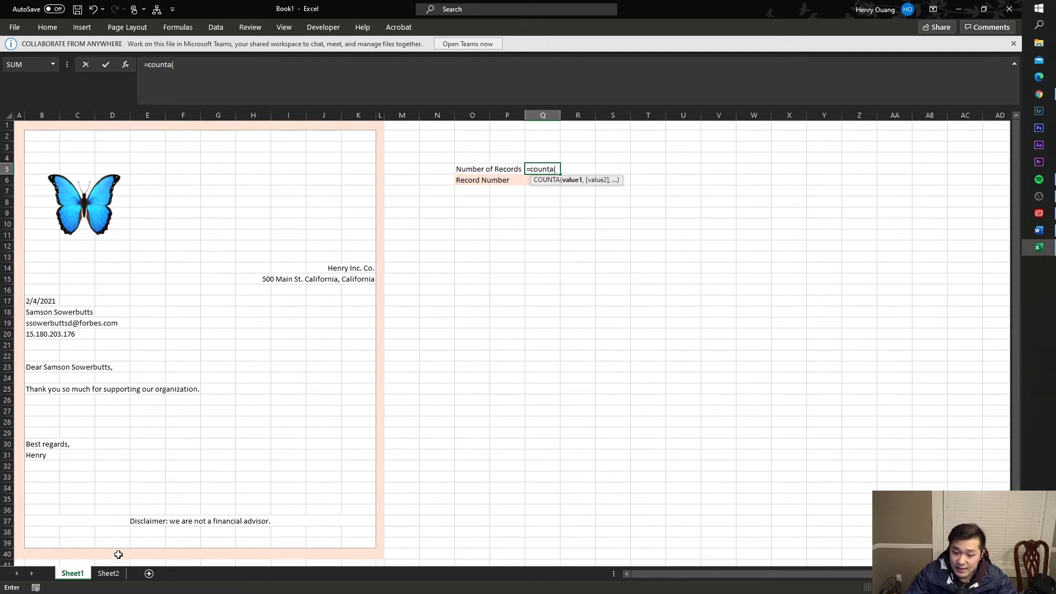
left_click(112, 575)
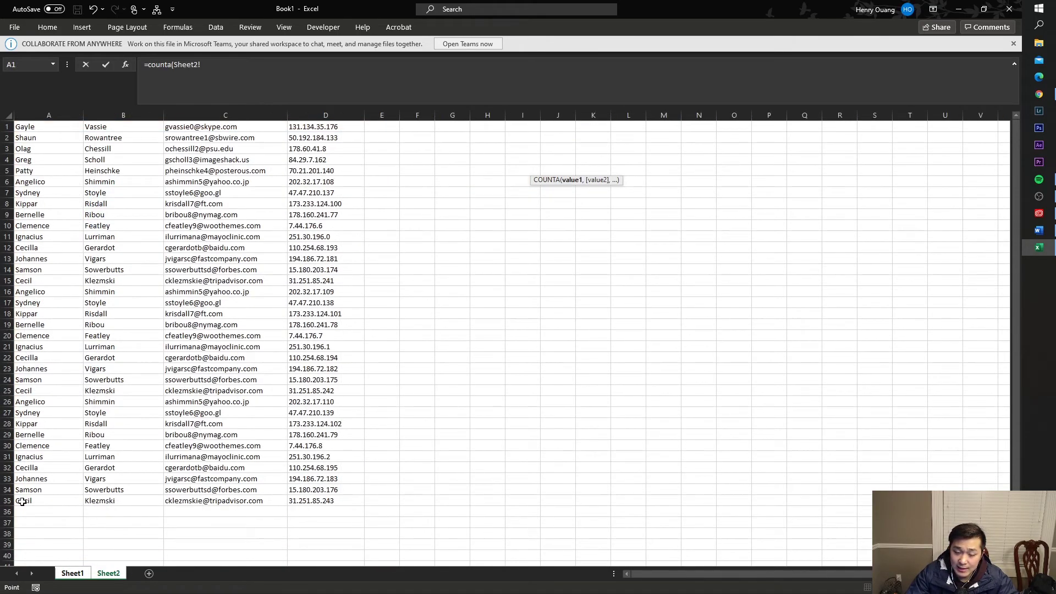
left_click_drag(40, 127, 26, 501)
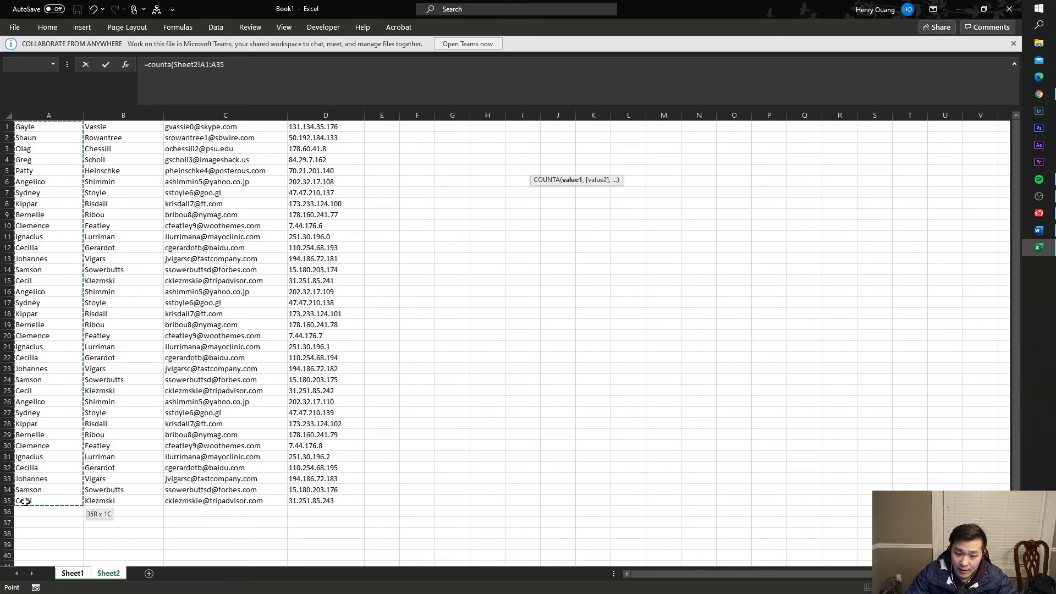
left_click(220, 68)
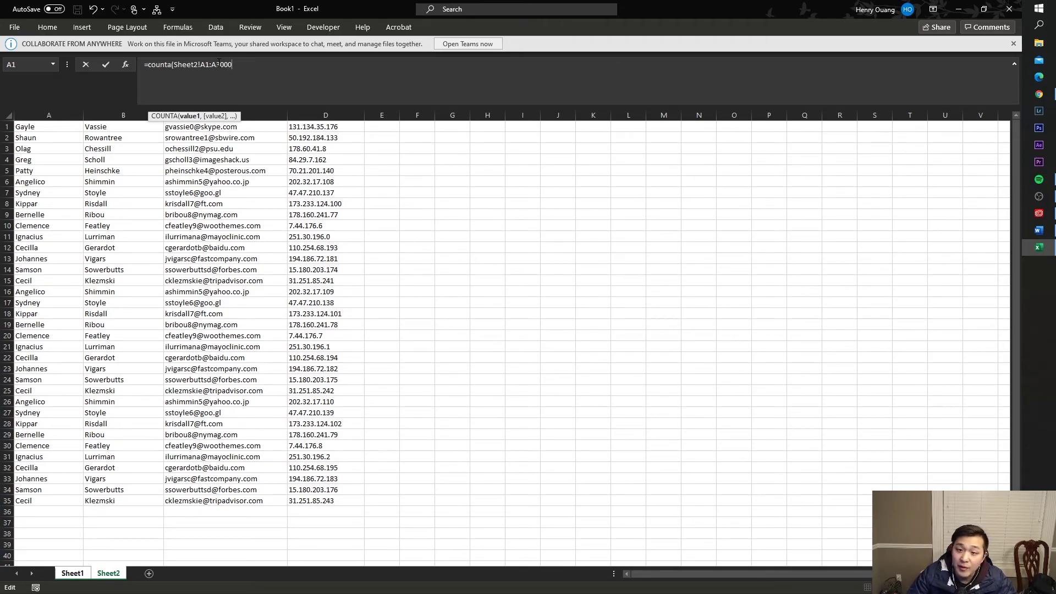
left_click(206, 74)
key("F4")
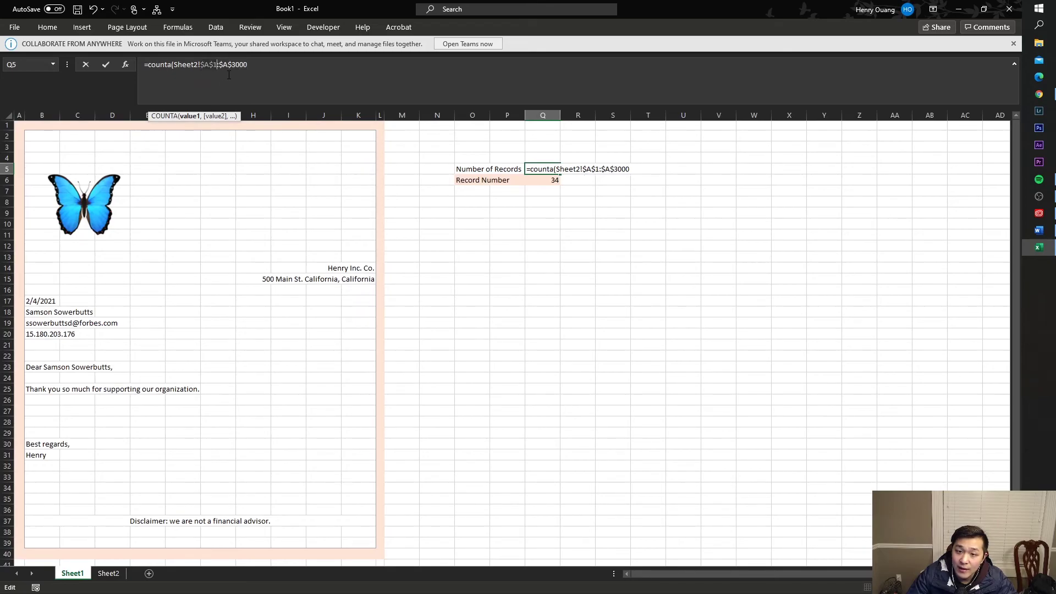
type(")")
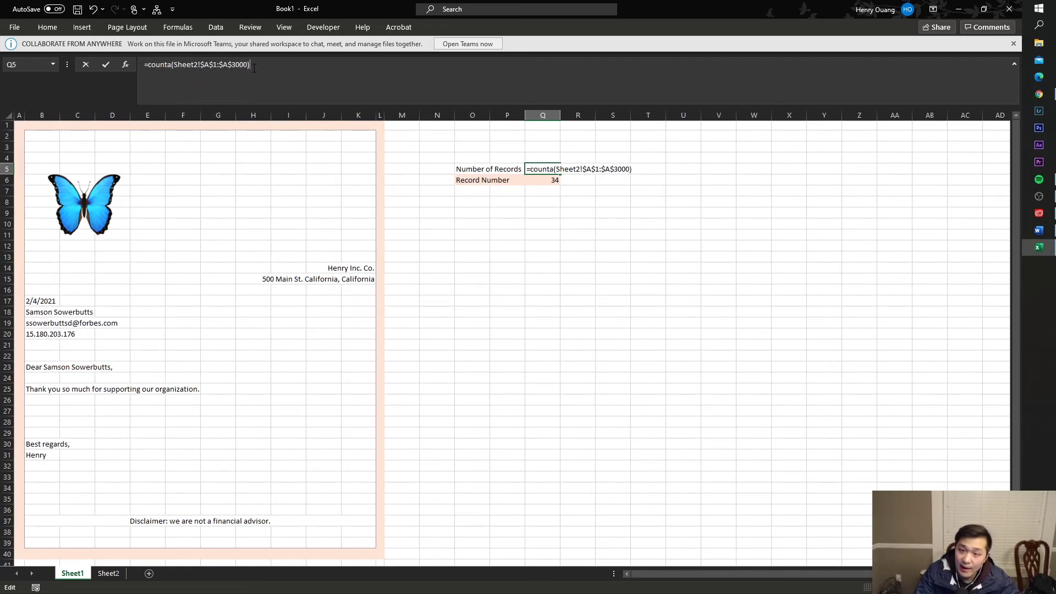
key("Return")
key("Up")
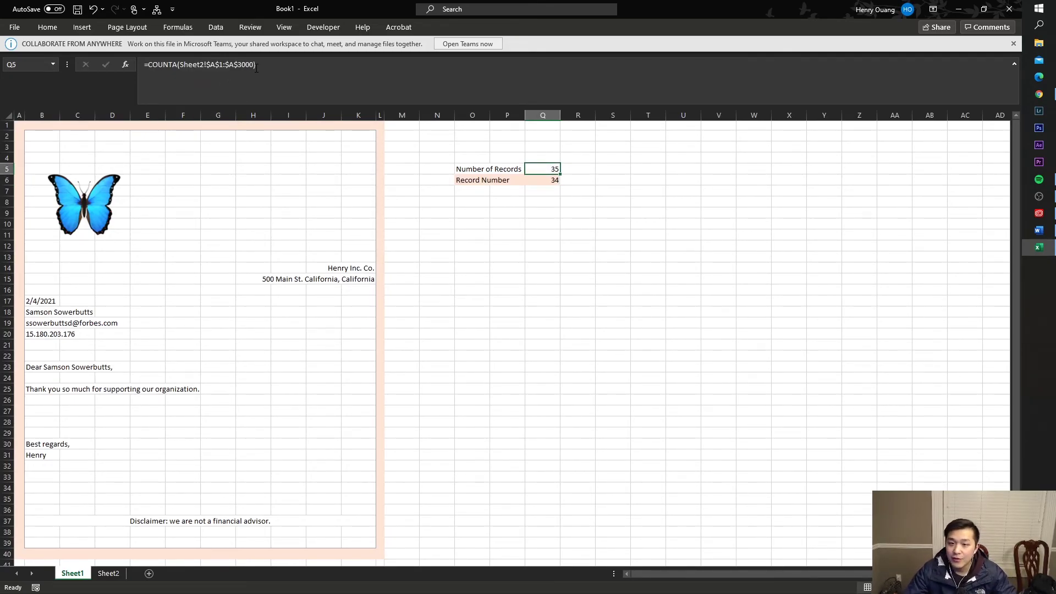
left_click(108, 573)
- Test the count by extending the last Sheet2 record, undo it, and recheck Q5
left_click(44, 501)
left_click(36, 515)
left_click_drag(41, 501, 365, 538)
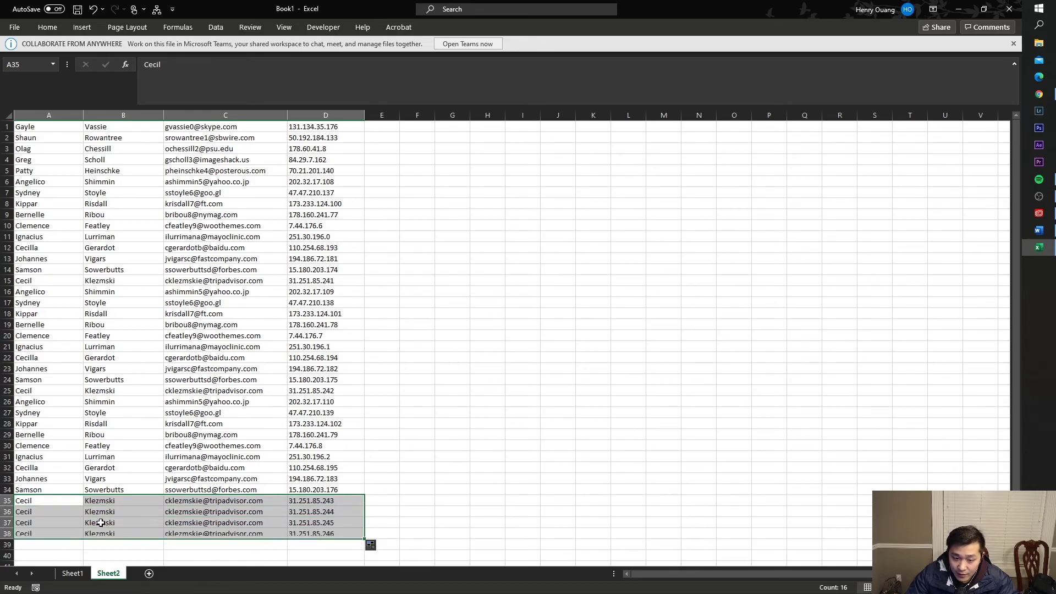
left_click(52, 523)
left_click(72, 573)
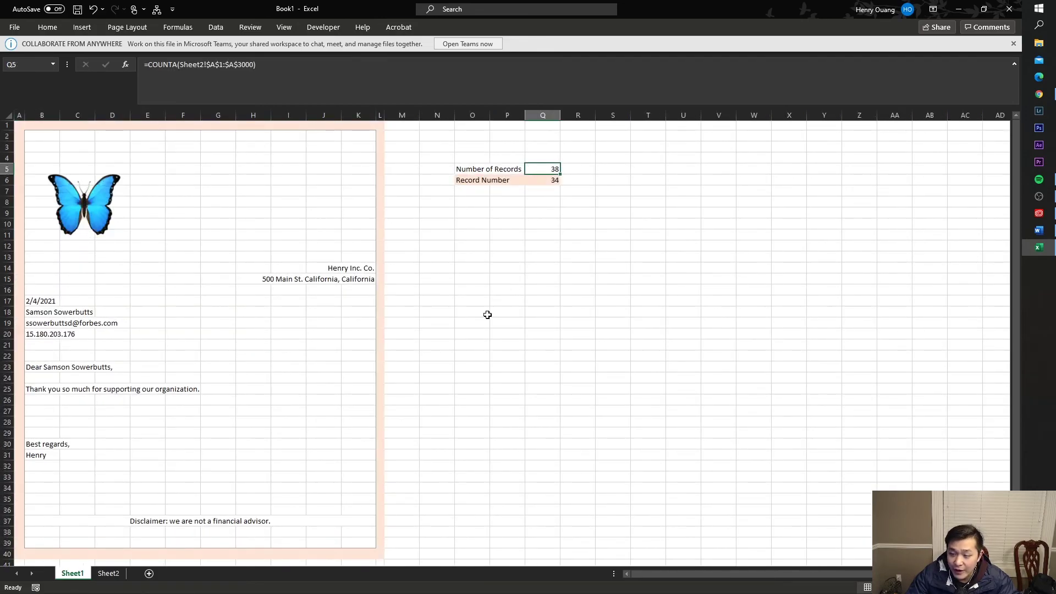
left_click(112, 572)
key("ctrl+z")
key("ctrl+z")
key("ctrl+z")
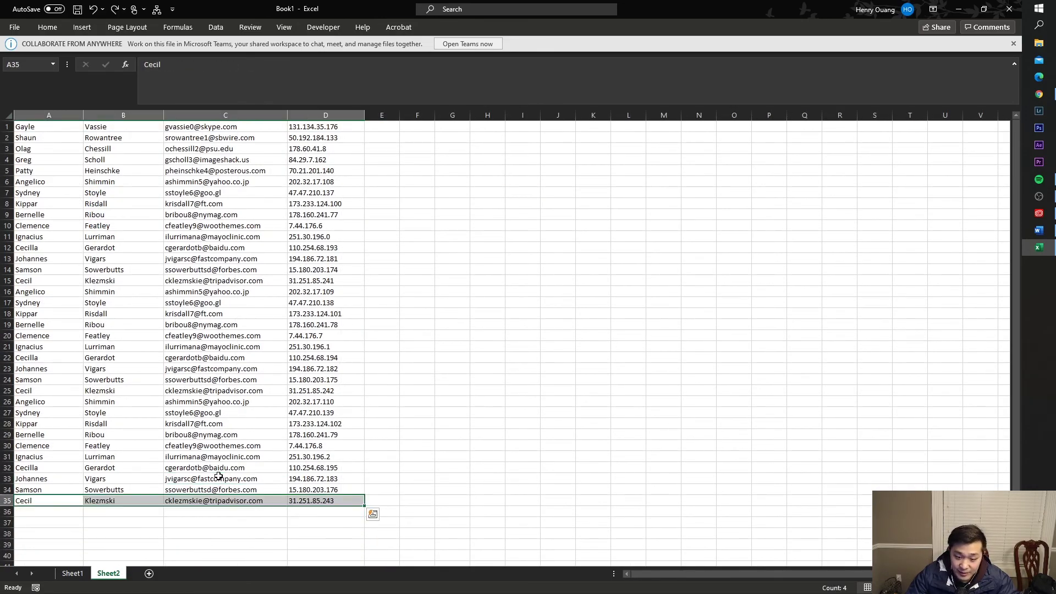
left_click(72, 573)
left_click(486, 169)
left_click(533, 170)
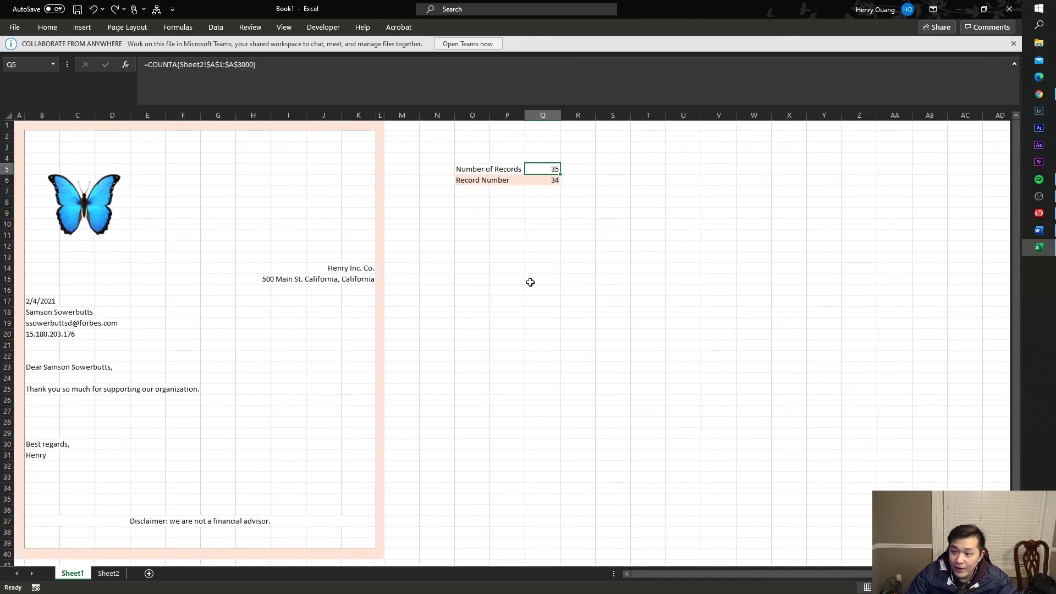
- Delete records 11 to 35 (A11:D35) from the Sheet2 list
left_click(109, 573)
left_click_drag(316, 500, 41, 237)
right_click(42, 237)
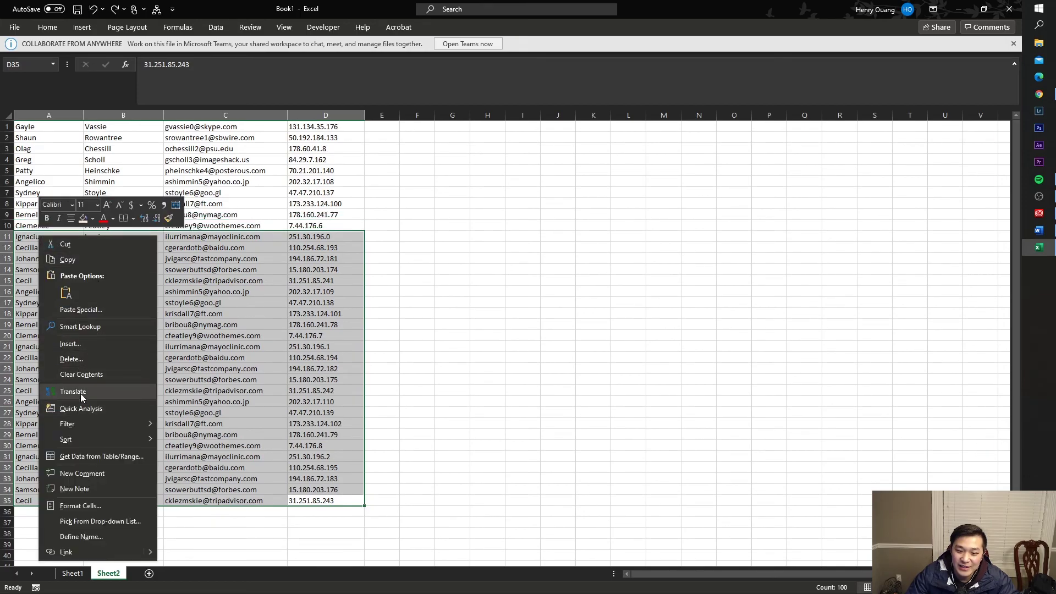
left_click(83, 358)
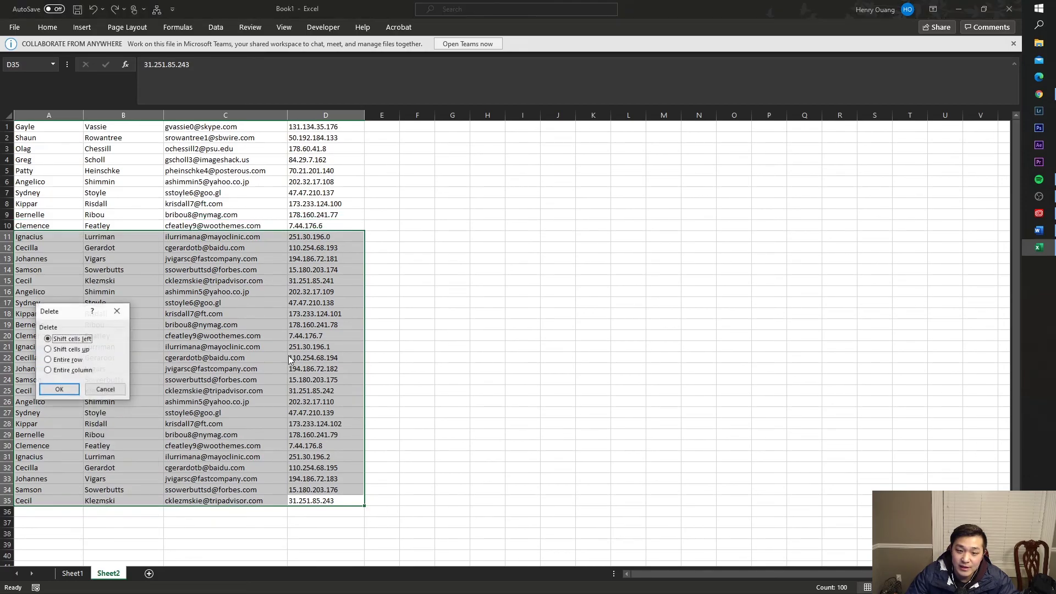
left_click(55, 390)
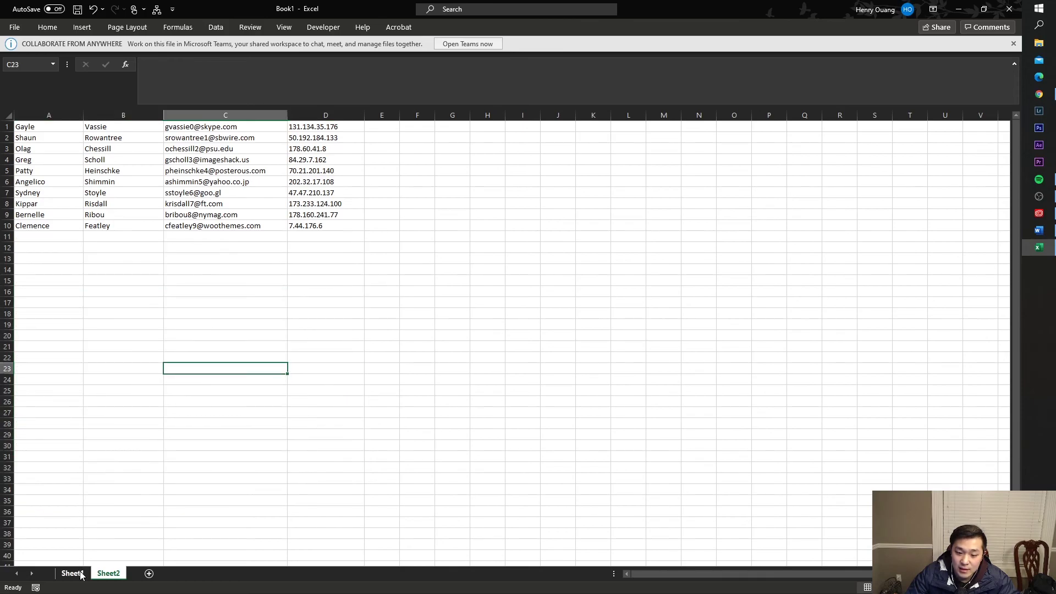
- On Sheet1, set the record number in Q6 to 6 after trying 2
left_click(73, 573)
left_click(532, 210)
left_click(540, 170)
left_click(541, 182)
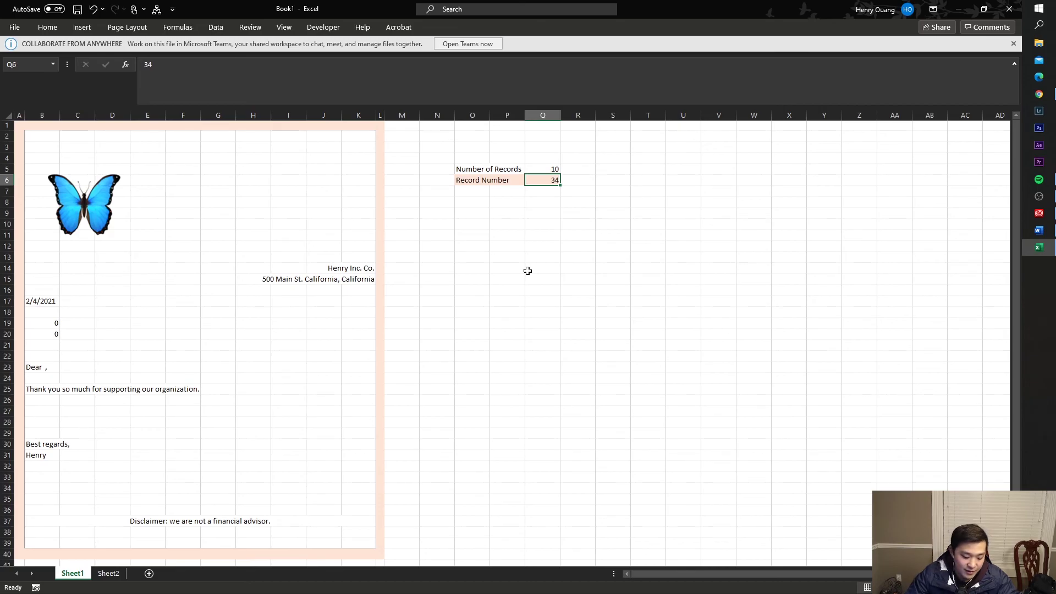
type("2")
key("Return")
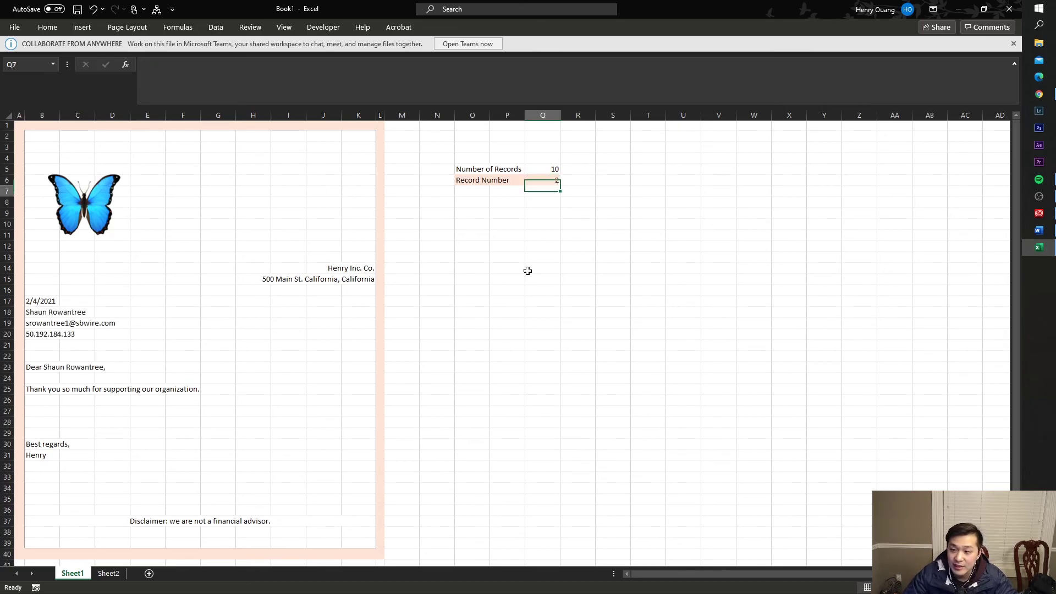
type("6")
key("Return")
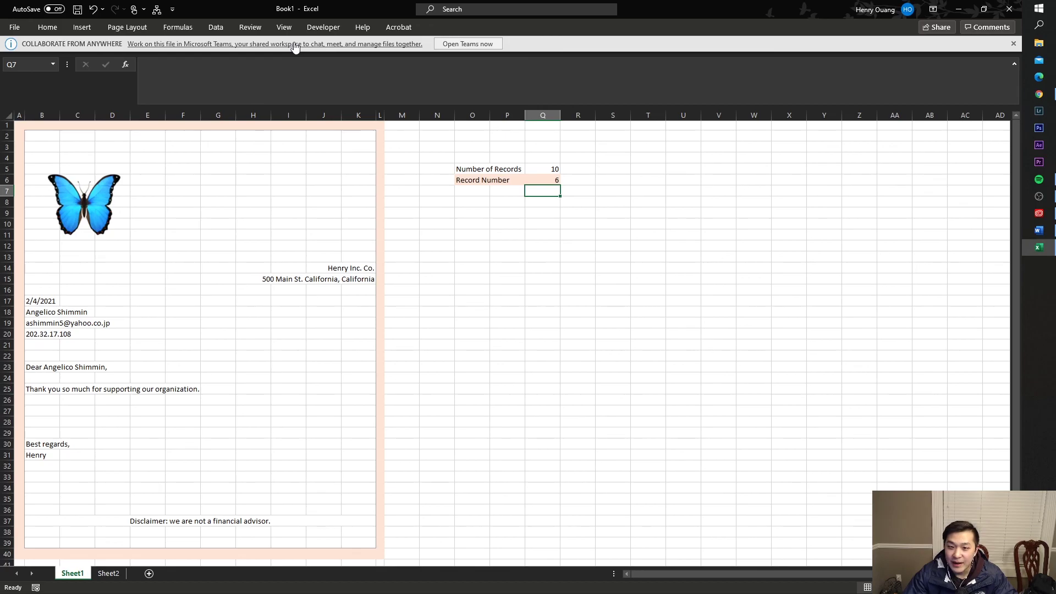
- Deselect Q6 and drop down the View tab's Macros menu
left_click(231, 158)
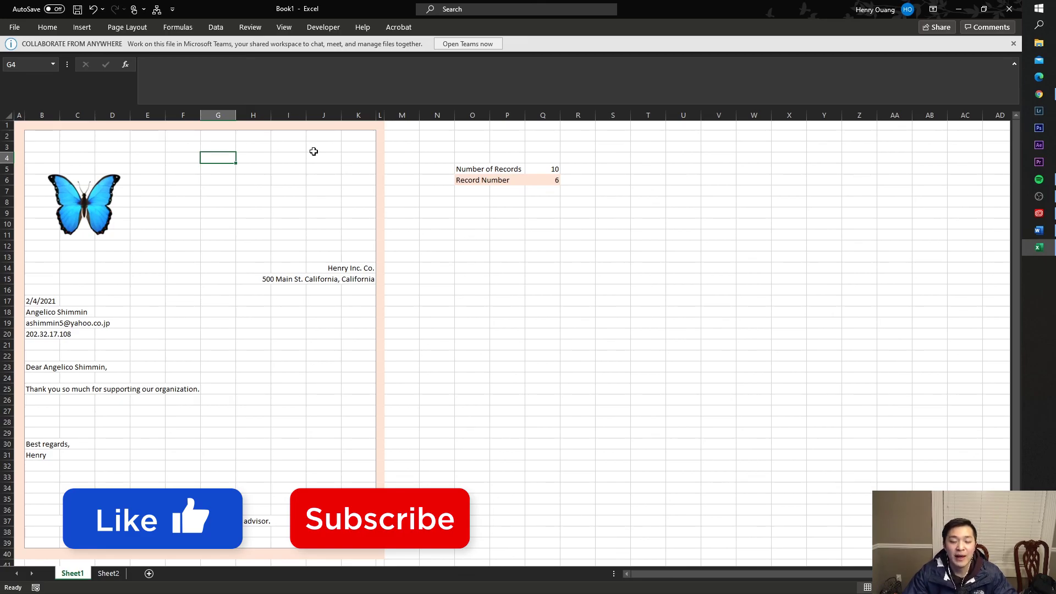
left_click(284, 27)
left_click(704, 72)
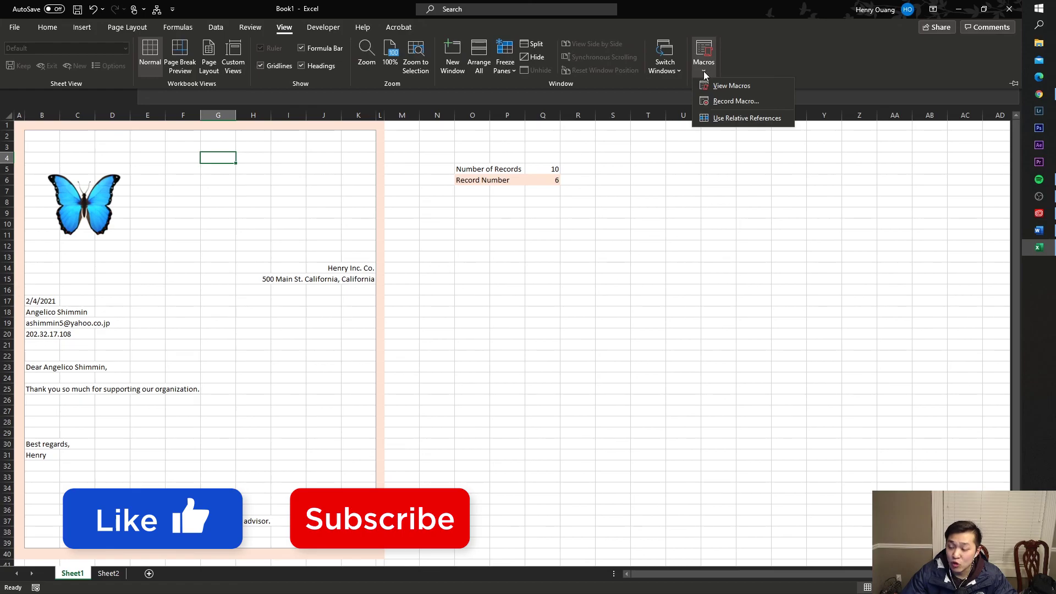